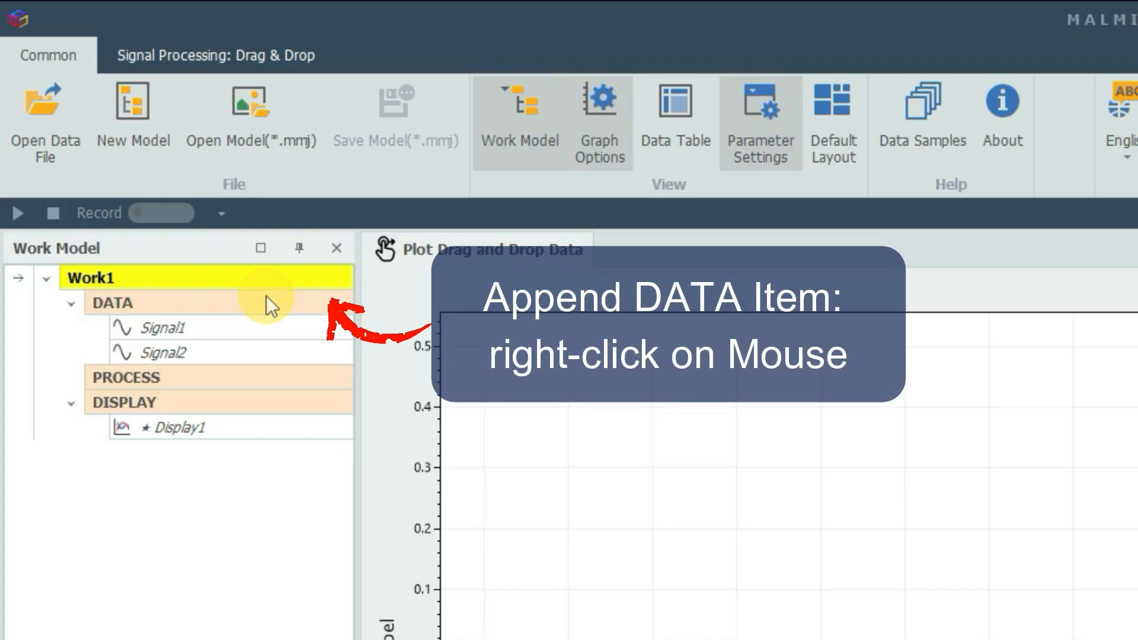
# Append a signal item to the DATA section of Work1.
pyautogui.rightClick(266, 298)
pyautogui.moveTo(289, 314)
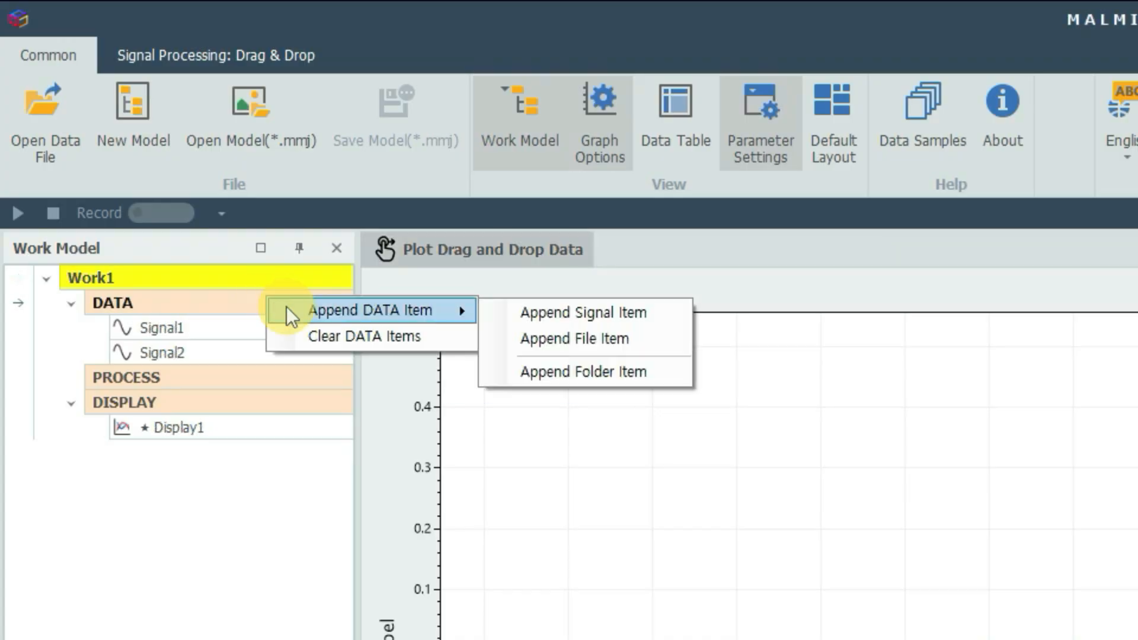
pyautogui.click(557, 311)
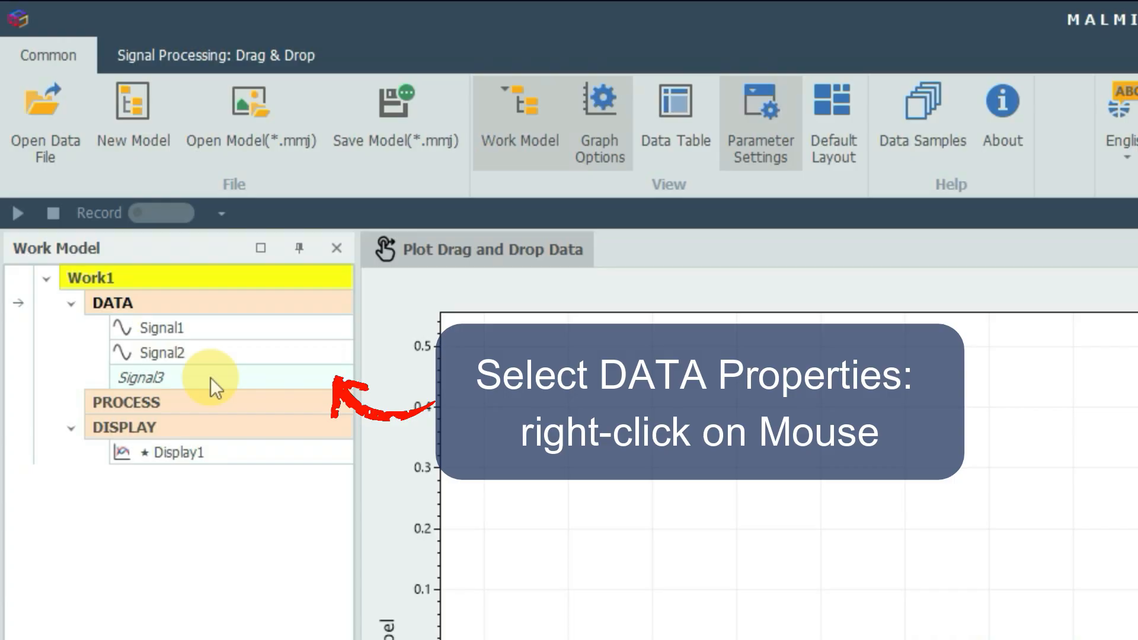
# Define the new signal item as a Sine Wave, keeping the default parameters and no added noise.
pyautogui.rightClick(211, 378)
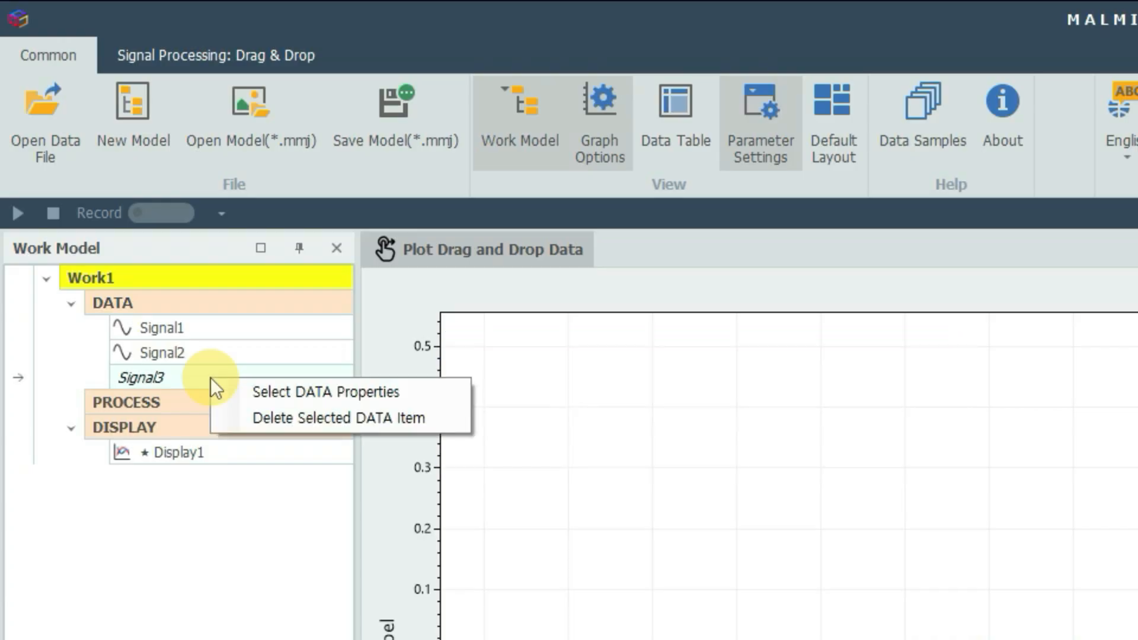
pyautogui.click(271, 391)
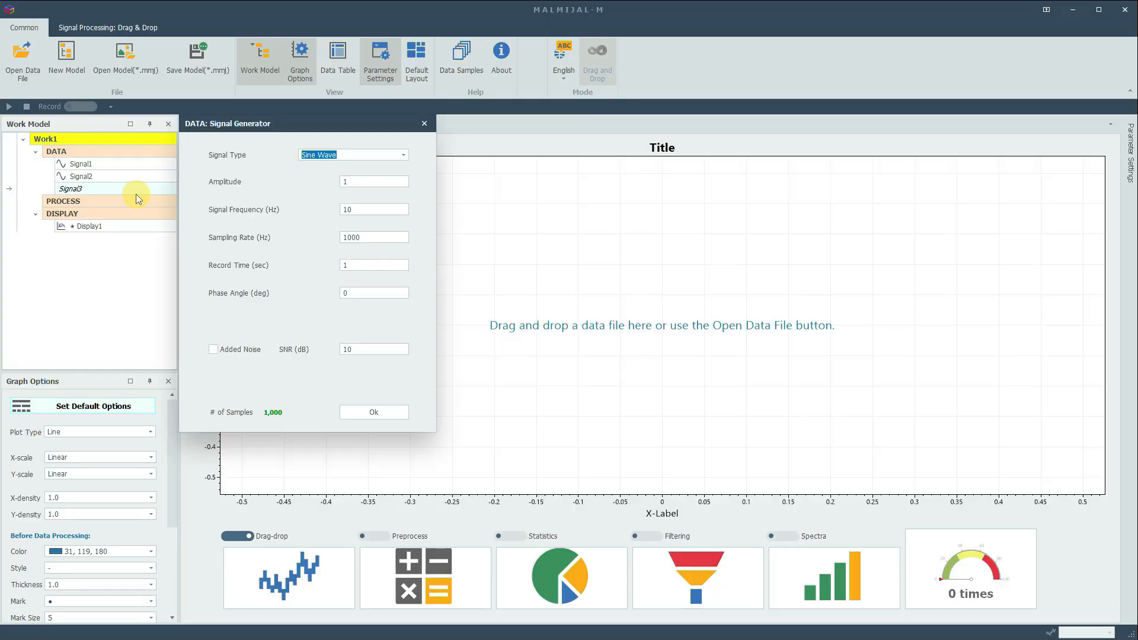
pyautogui.click(402, 156)
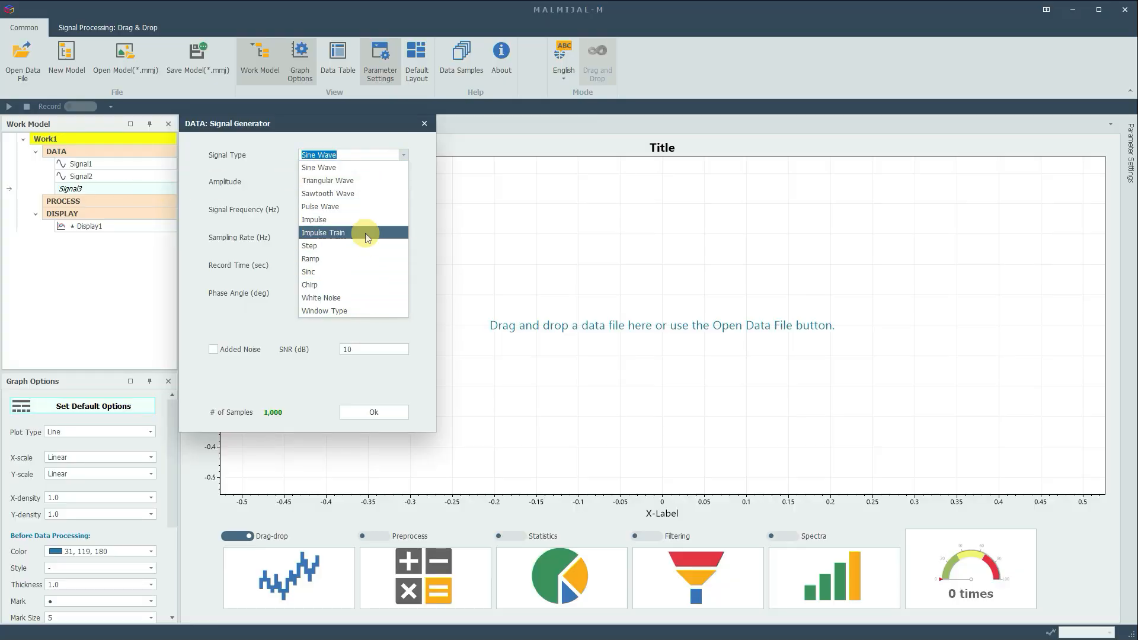
pyautogui.click(364, 171)
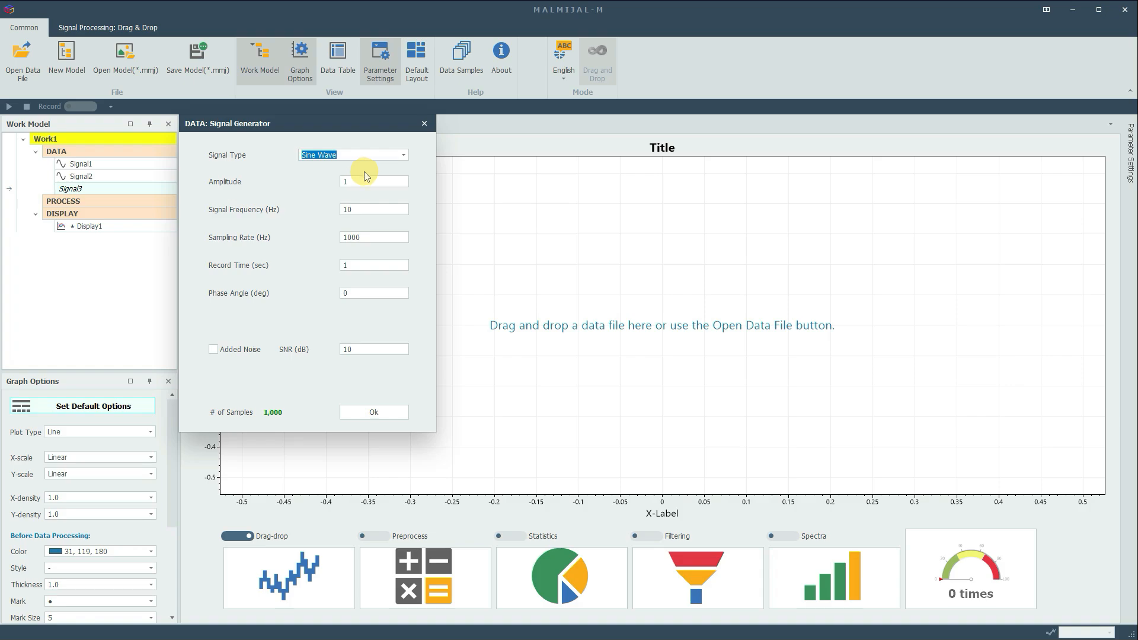
pyautogui.click(372, 183)
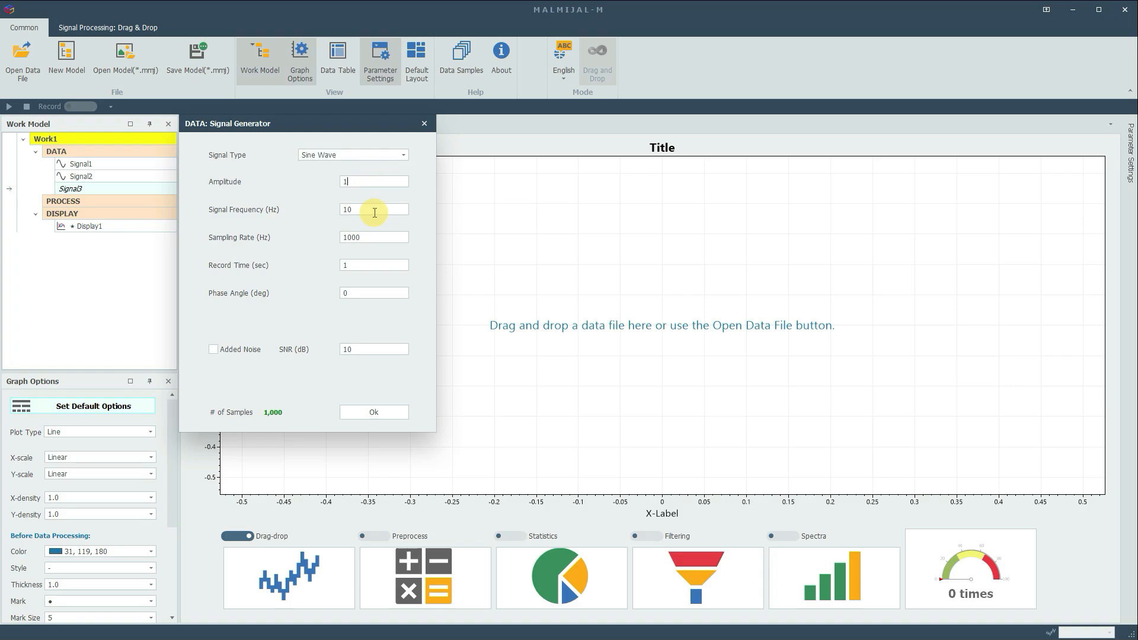
pyautogui.click(377, 237)
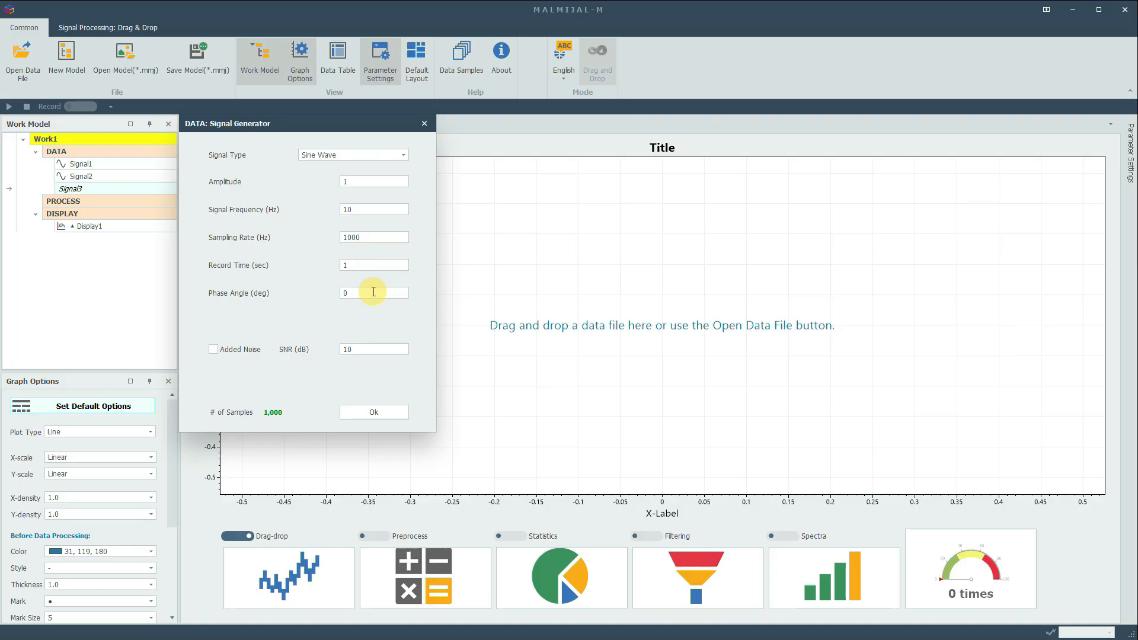
pyautogui.click(211, 352)
pyautogui.click(374, 349)
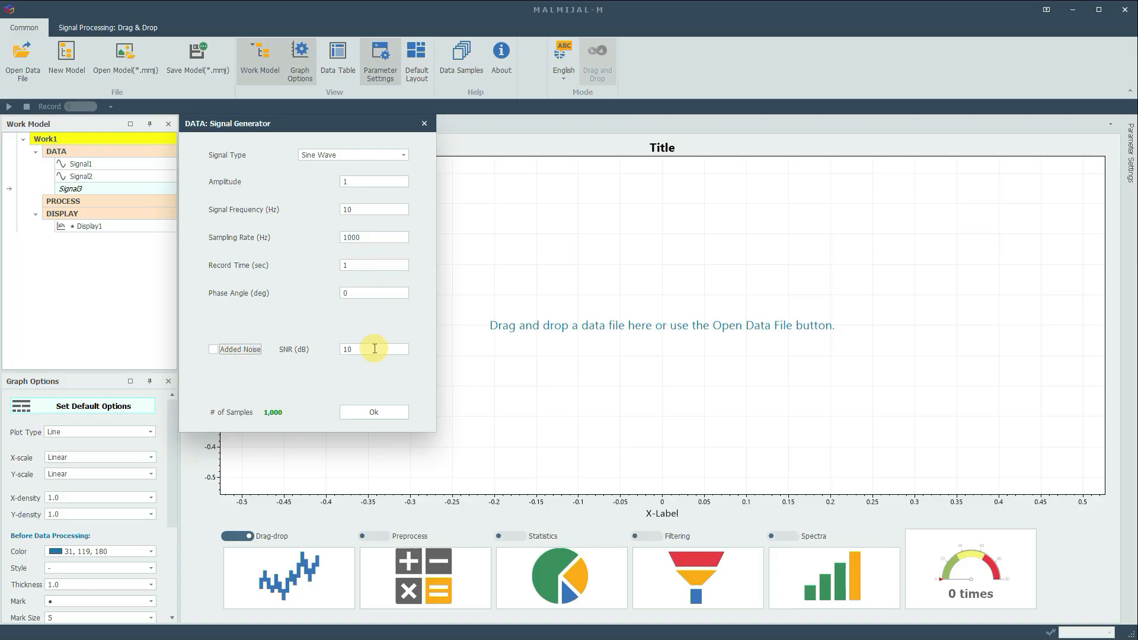
pyautogui.click(375, 411)
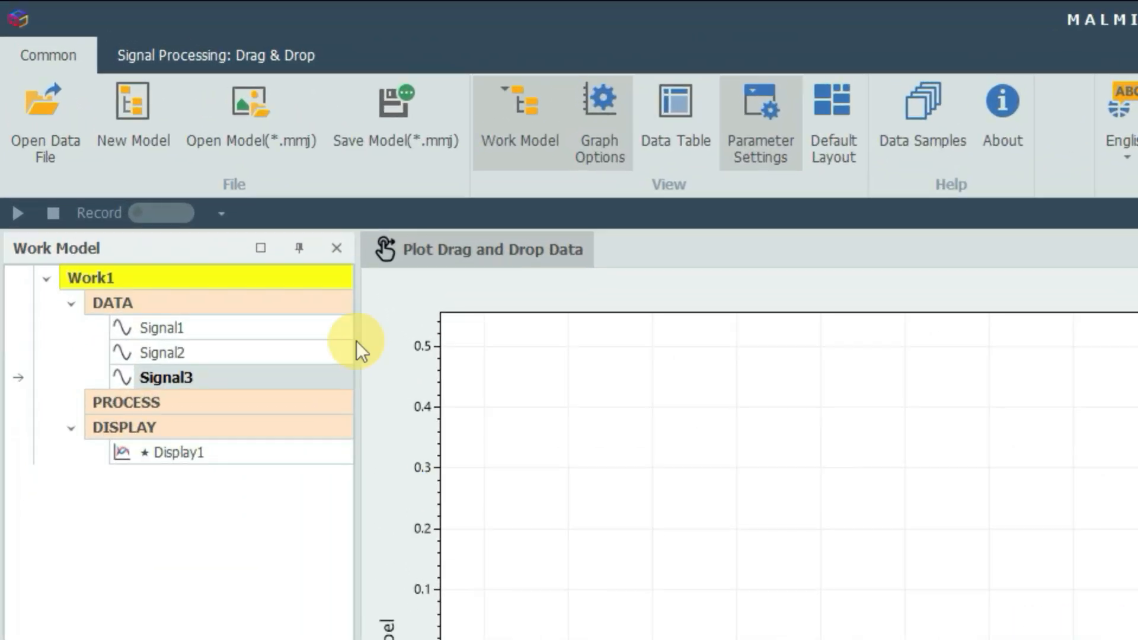
# Append a file item to the DATA section of Work1.
pyautogui.rightClick(318, 304)
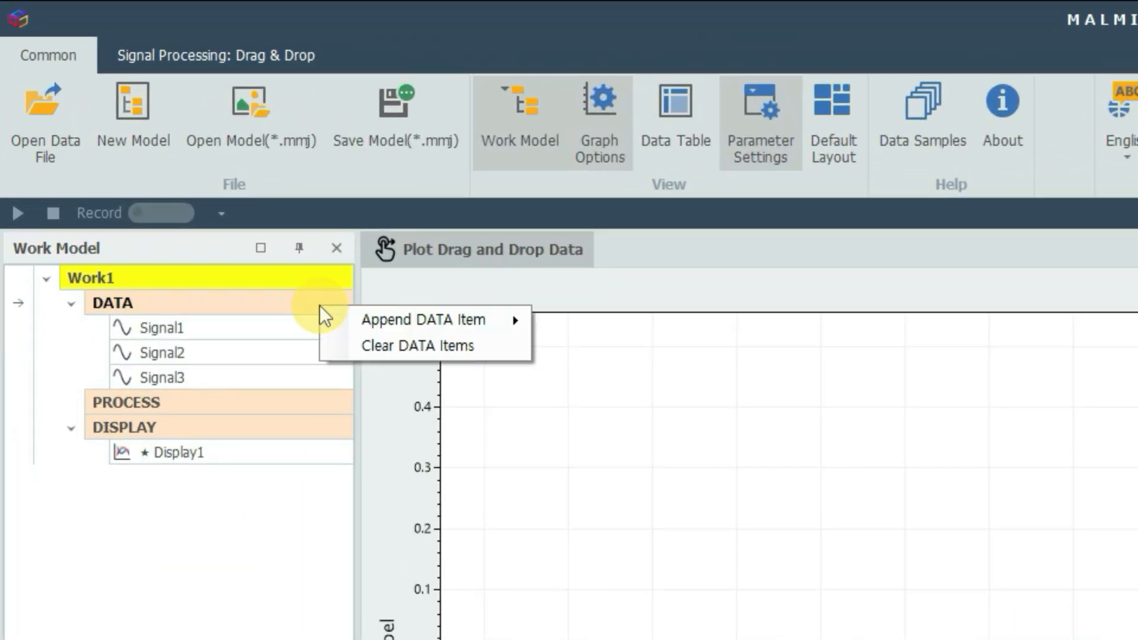
pyautogui.moveTo(342, 321)
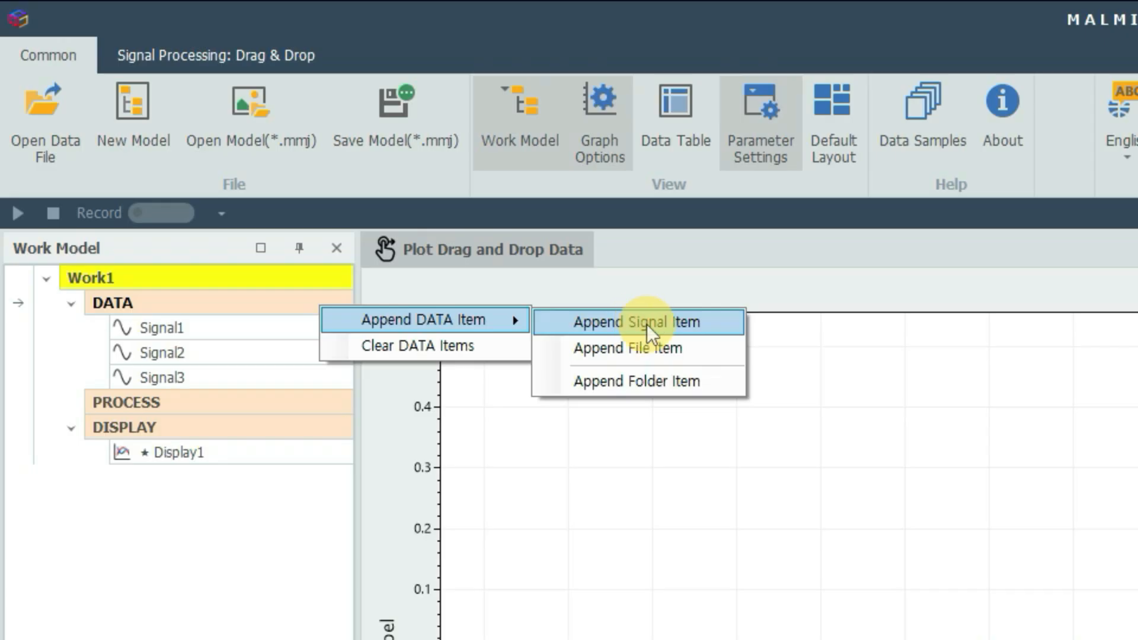
pyautogui.click(646, 353)
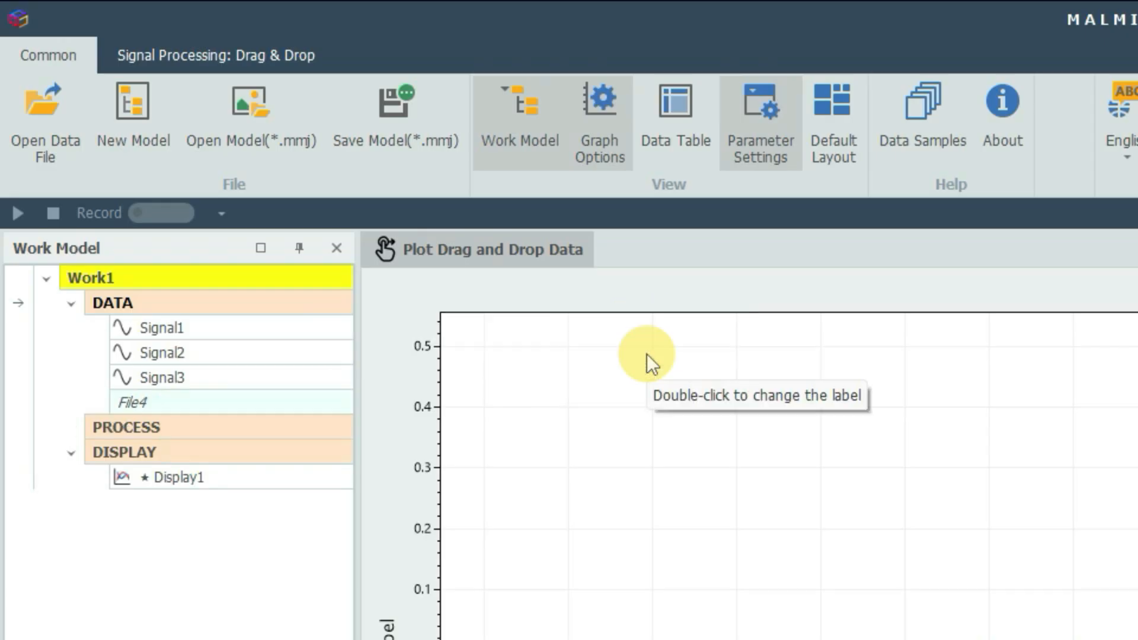
# Load multidata.dat from the Samples folder as the new file item's data source.
pyautogui.rightClick(276, 397)
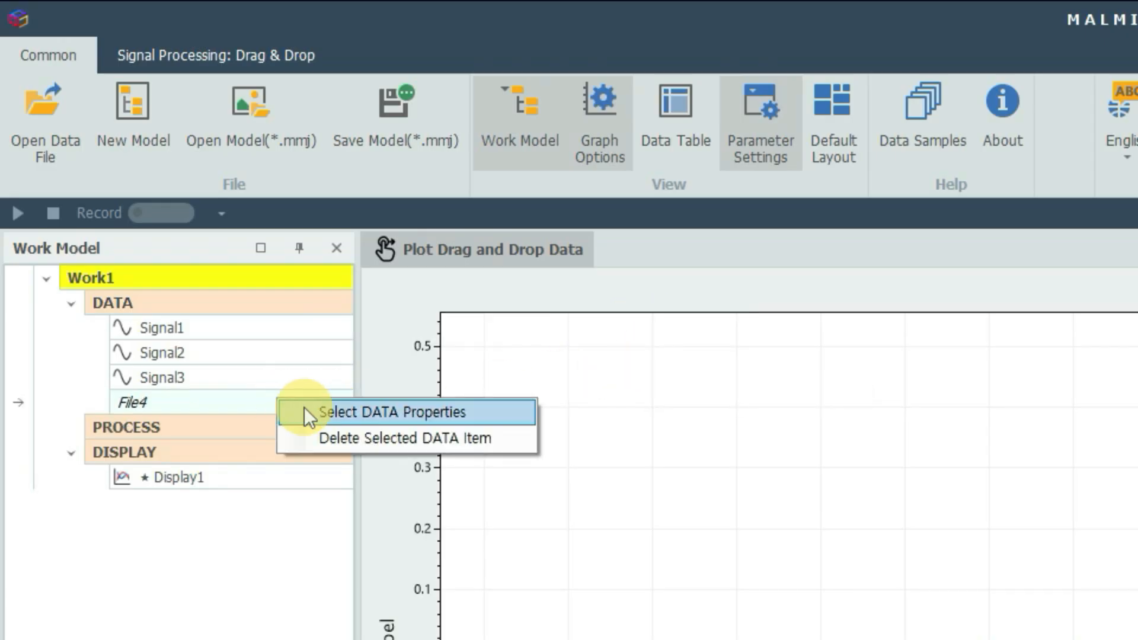
pyautogui.click(339, 414)
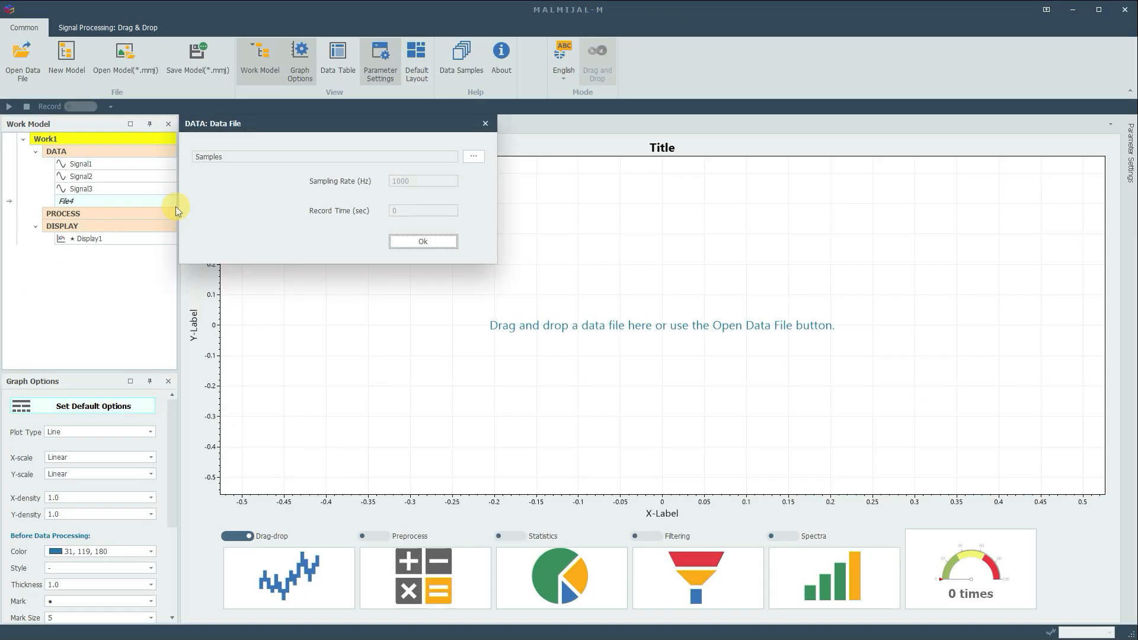
pyautogui.click(468, 159)
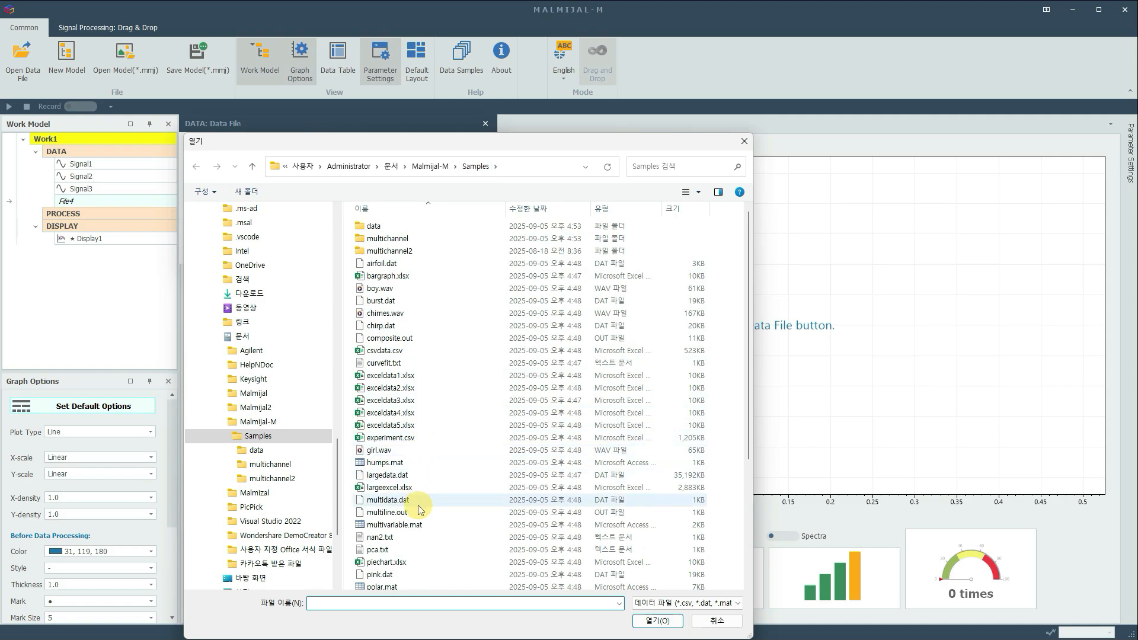
pyautogui.click(421, 502)
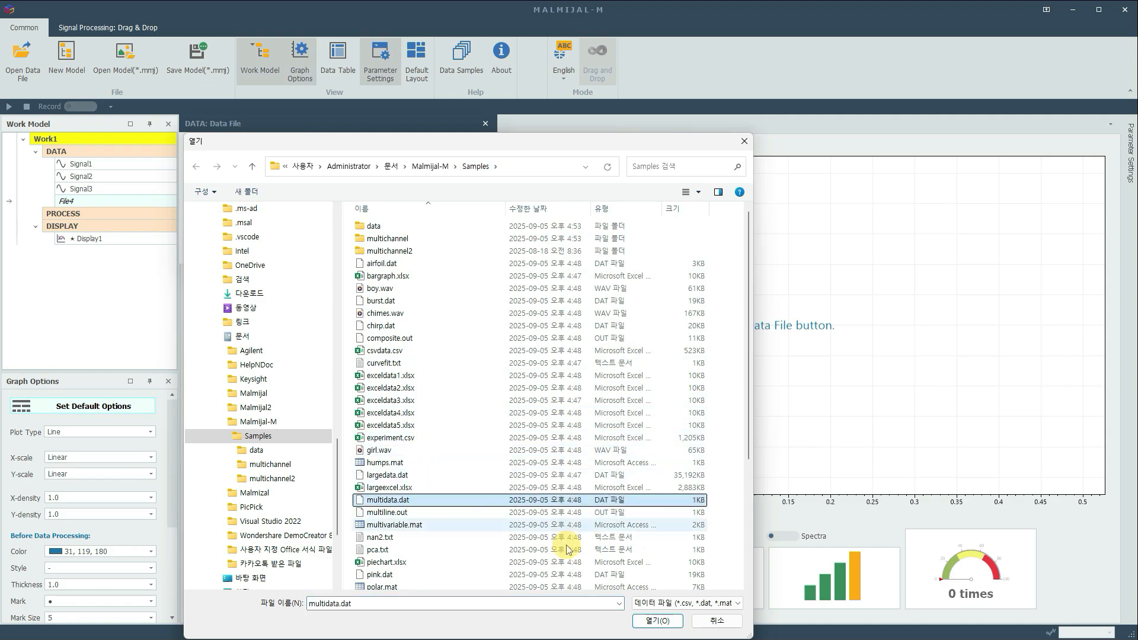
pyautogui.click(657, 621)
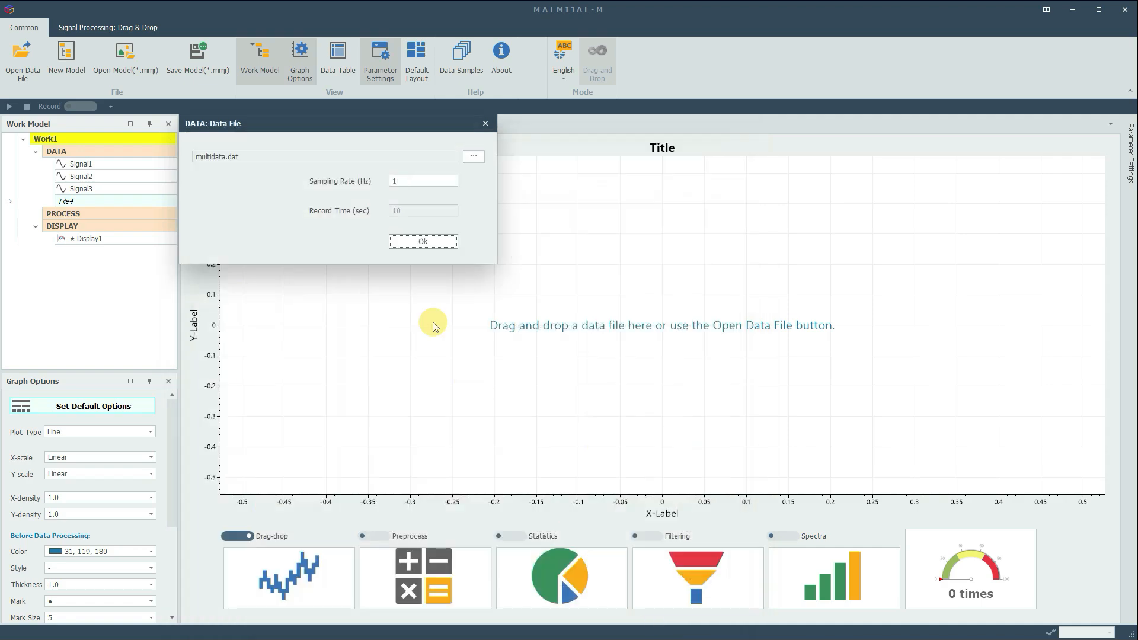
# Try a 1000 Hz sampling rate for the data file, set it back to 1 Hz, and accept the file properties.
pyautogui.click(406, 179)
pyautogui.write('0')
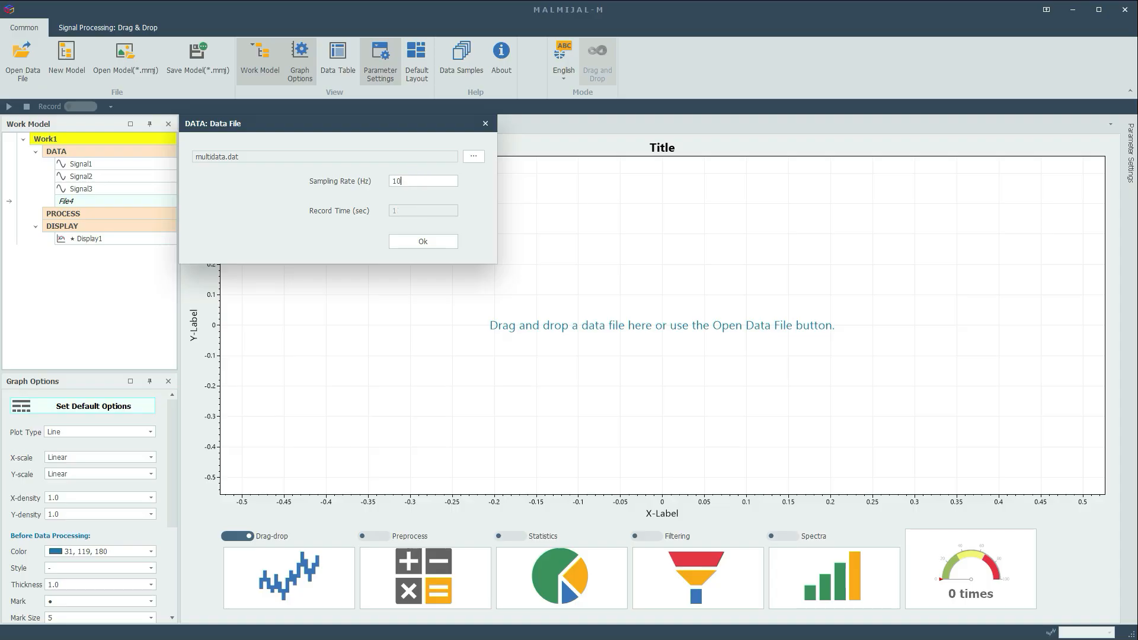
pyautogui.write('00')
pyautogui.press('BackSpace')
pyautogui.press('BackSpace')
pyautogui.press('BackSpace')
pyautogui.click(428, 242)
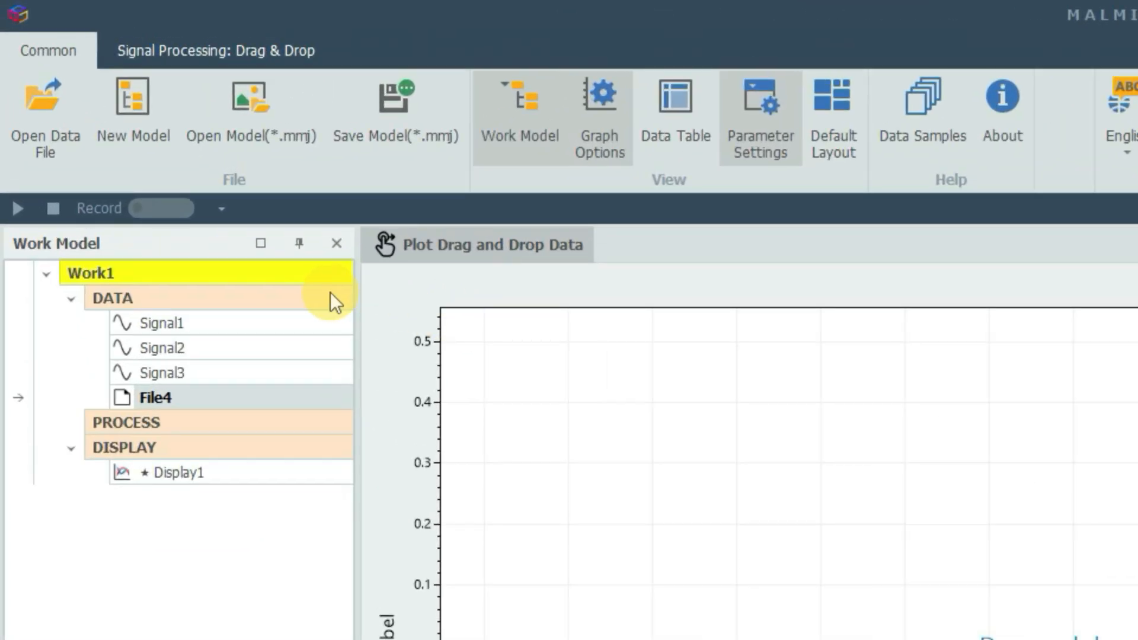
# Append a folder item to the DATA section of Work1.
pyautogui.rightClick(329, 293)
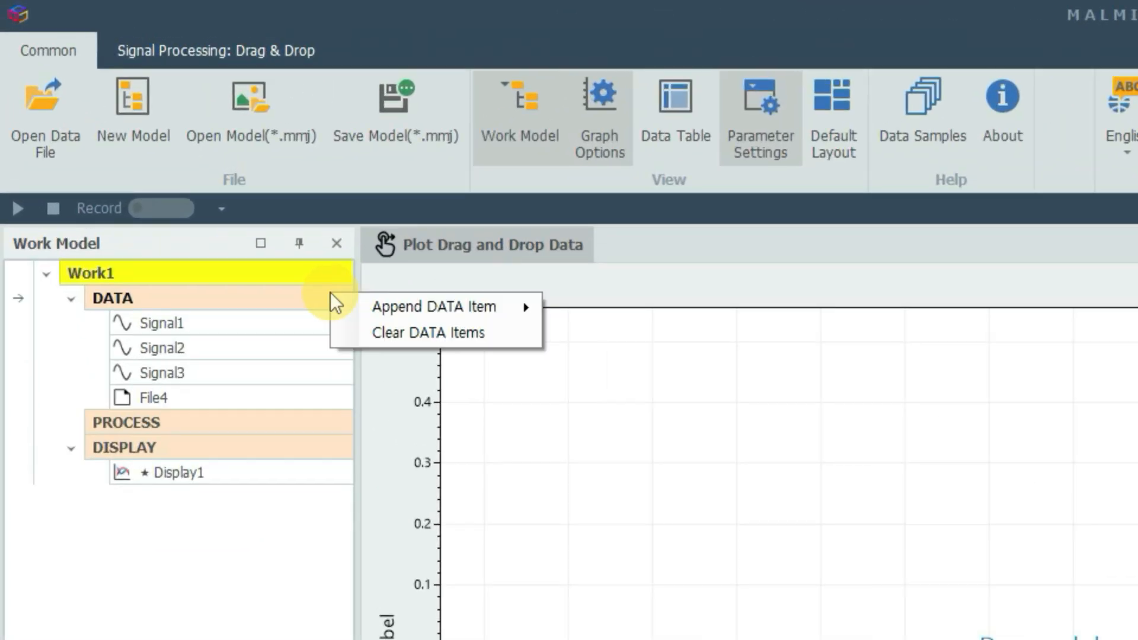
pyautogui.moveTo(345, 302)
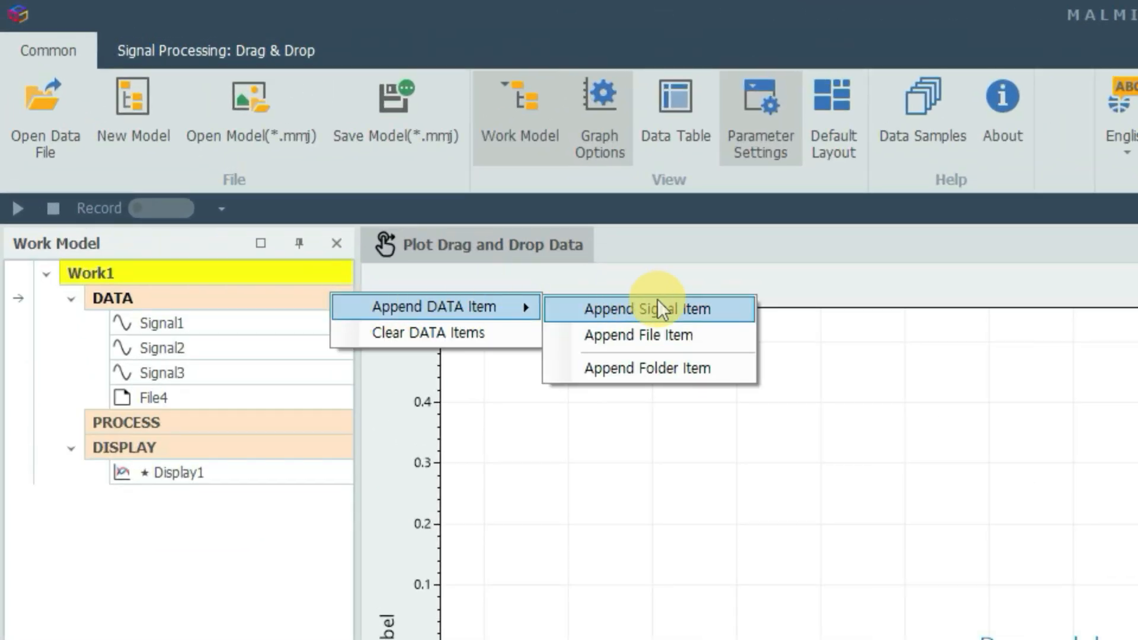
pyautogui.click(650, 368)
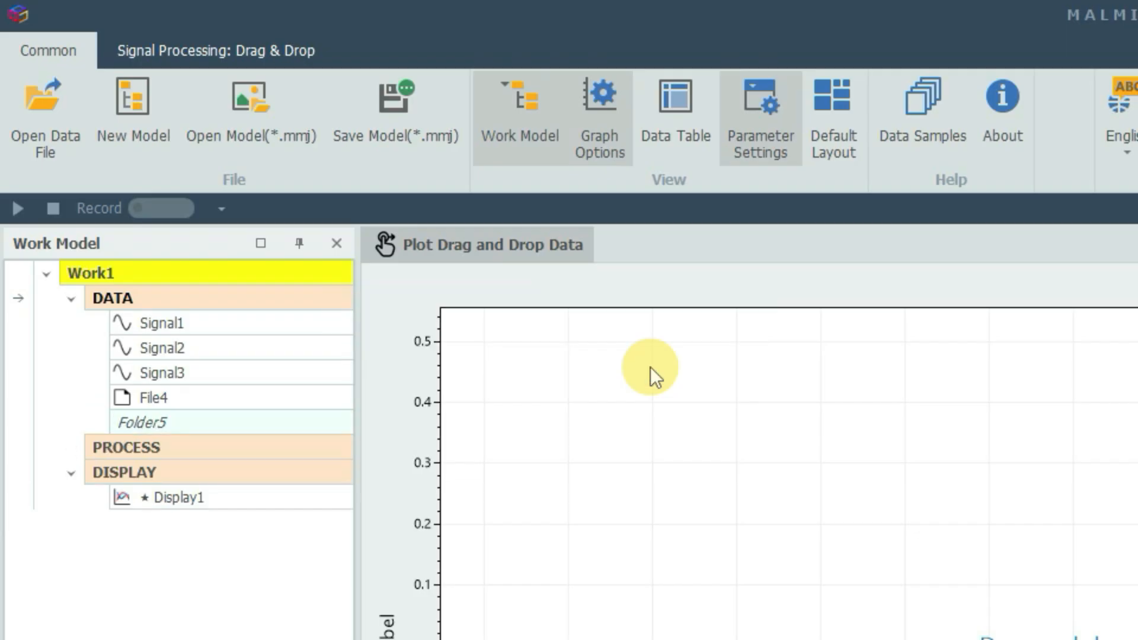
# Assign the Samples\data folder to the new folder item and set its sampling rate to 1000 Hz.
pyautogui.rightClick(272, 418)
pyautogui.click(315, 431)
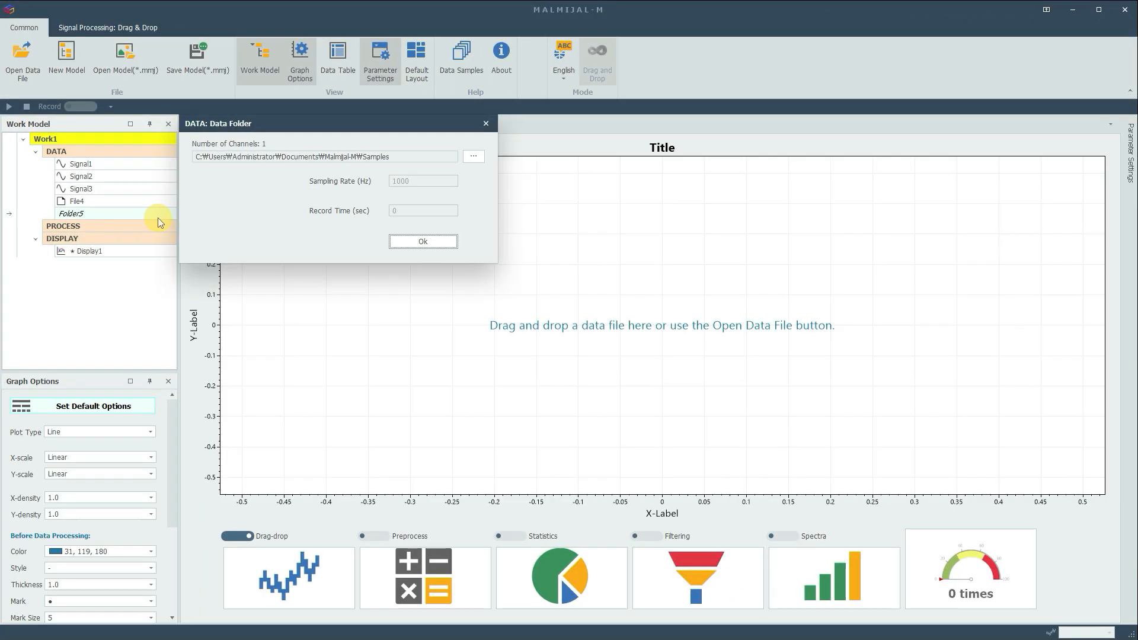
pyautogui.click(473, 155)
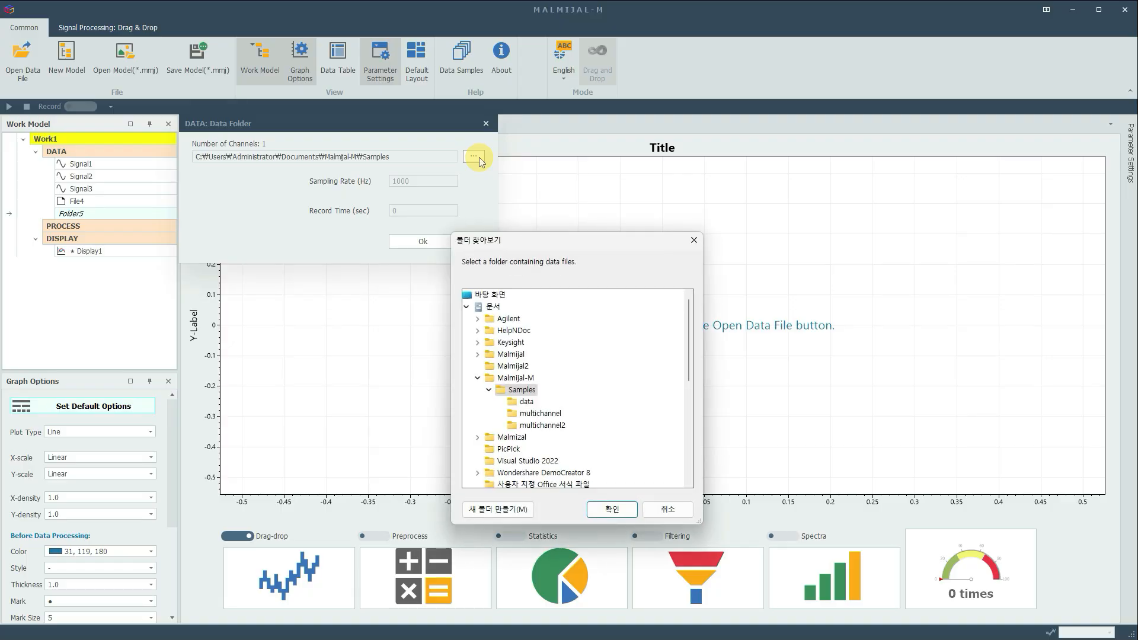
pyautogui.click(525, 403)
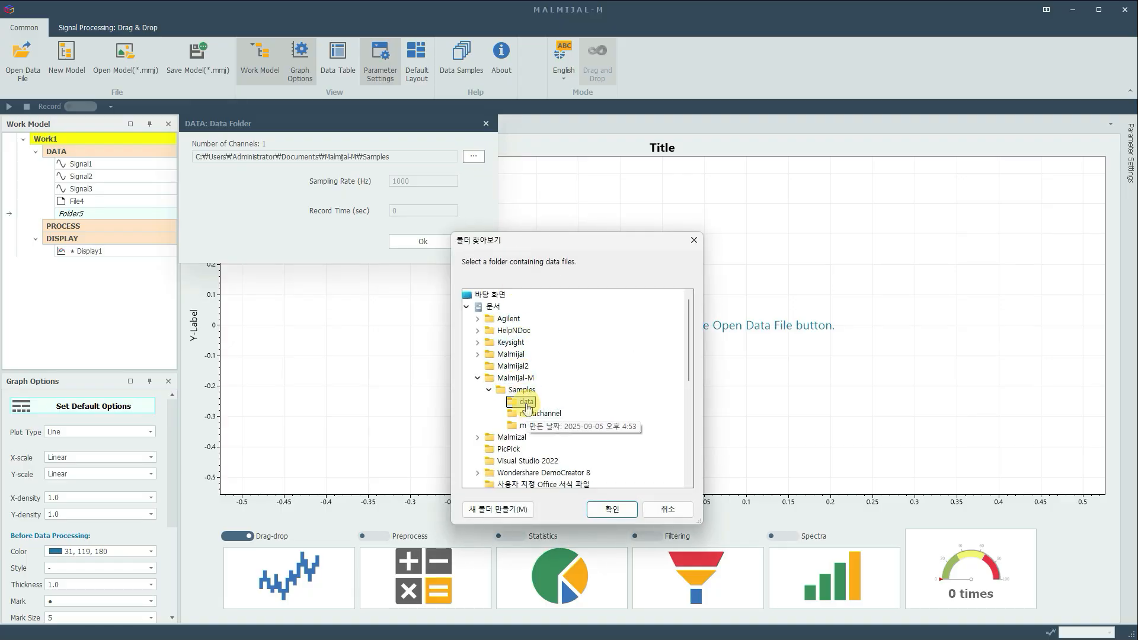
pyautogui.click(610, 508)
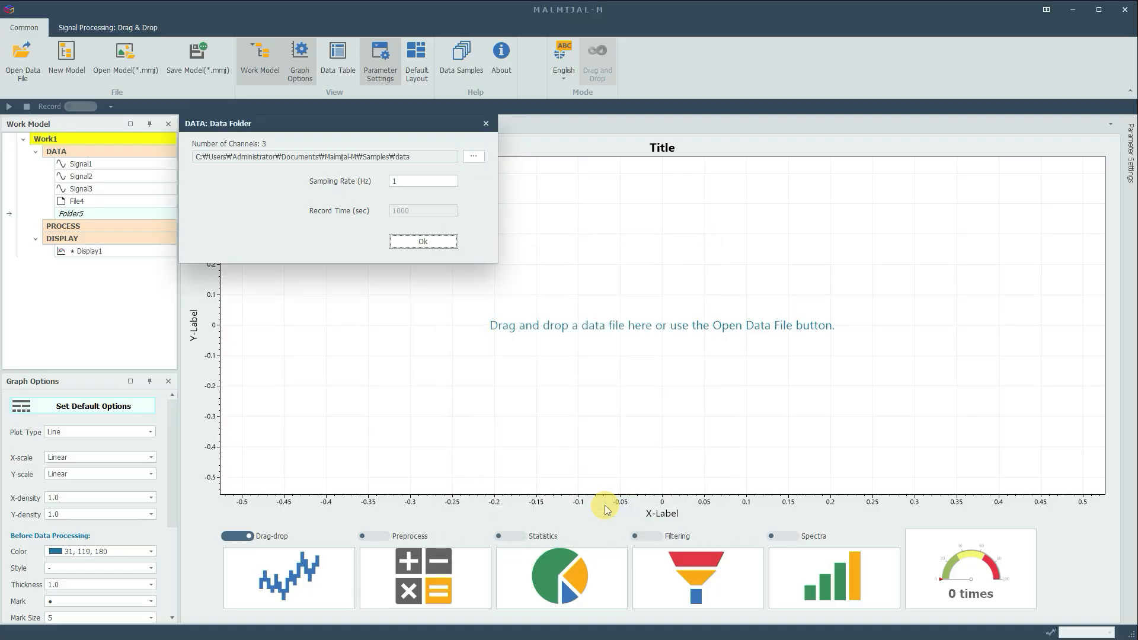
pyautogui.click(419, 183)
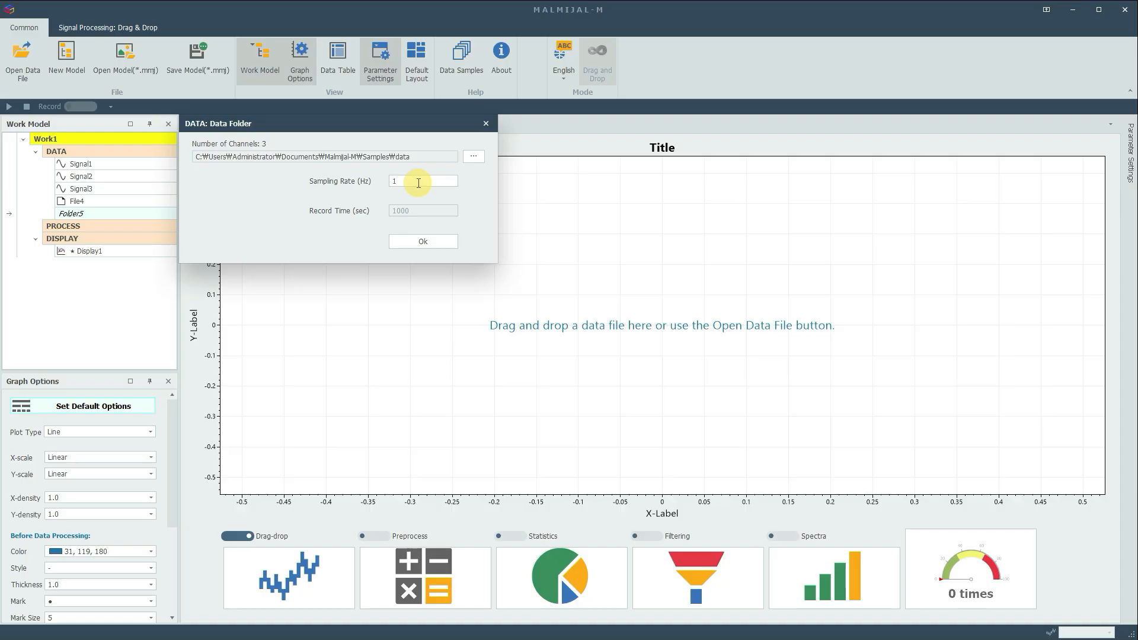
pyautogui.write('000')
pyautogui.click(431, 243)
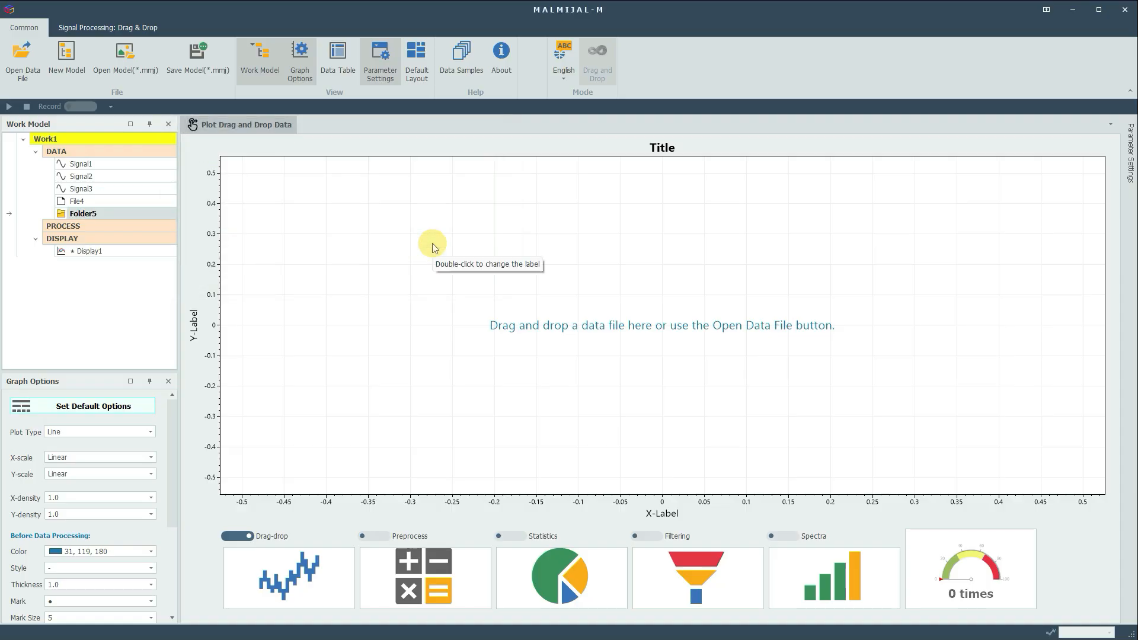
# Change Signal1's signal type to Chirp and accept its other default parameters.
pyautogui.rightClick(104, 170)
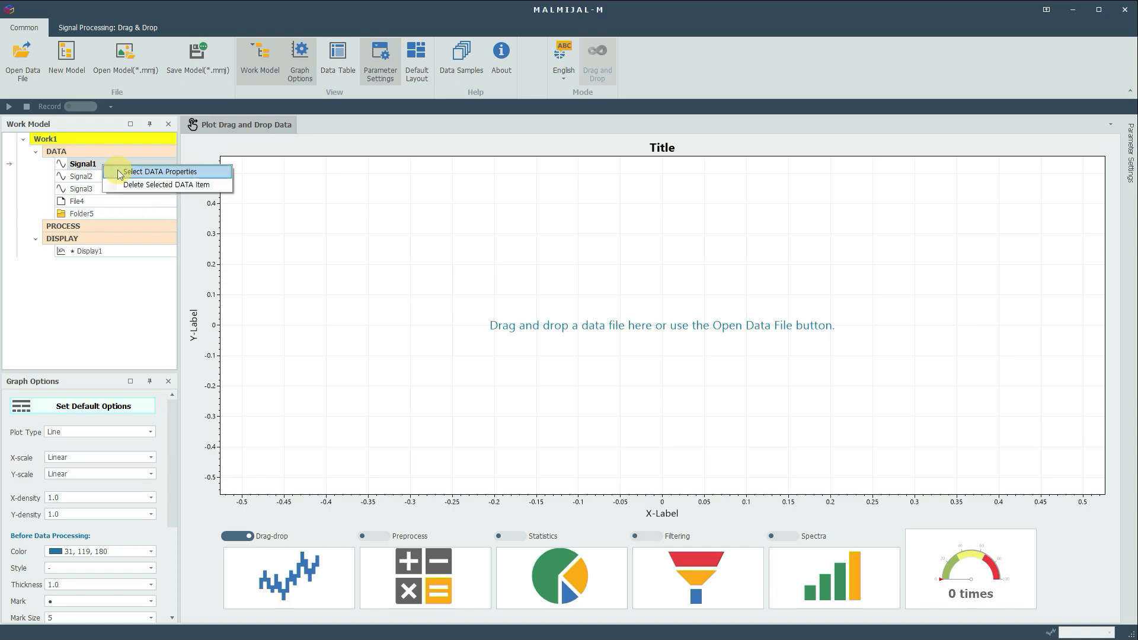
pyautogui.click(9, 171)
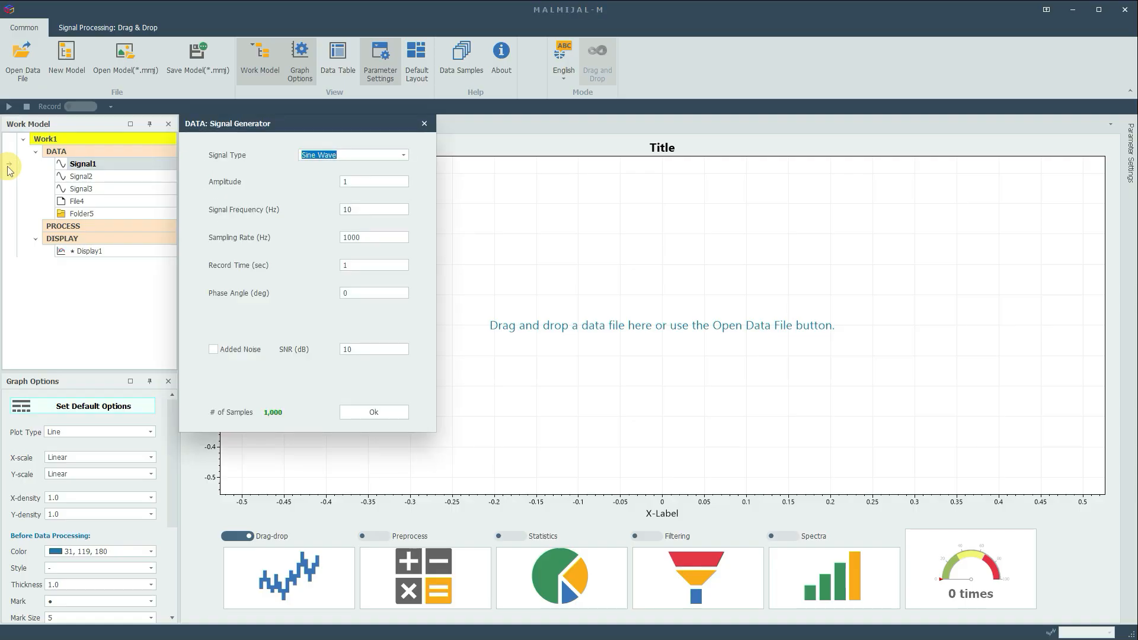
pyautogui.click(404, 156)
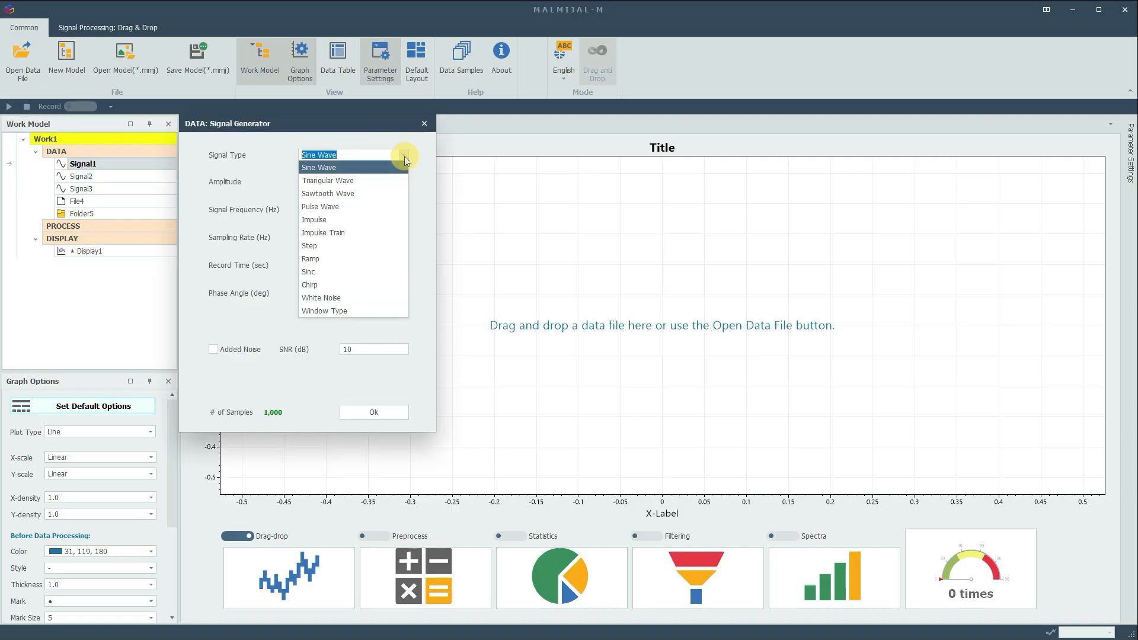
pyautogui.click(375, 284)
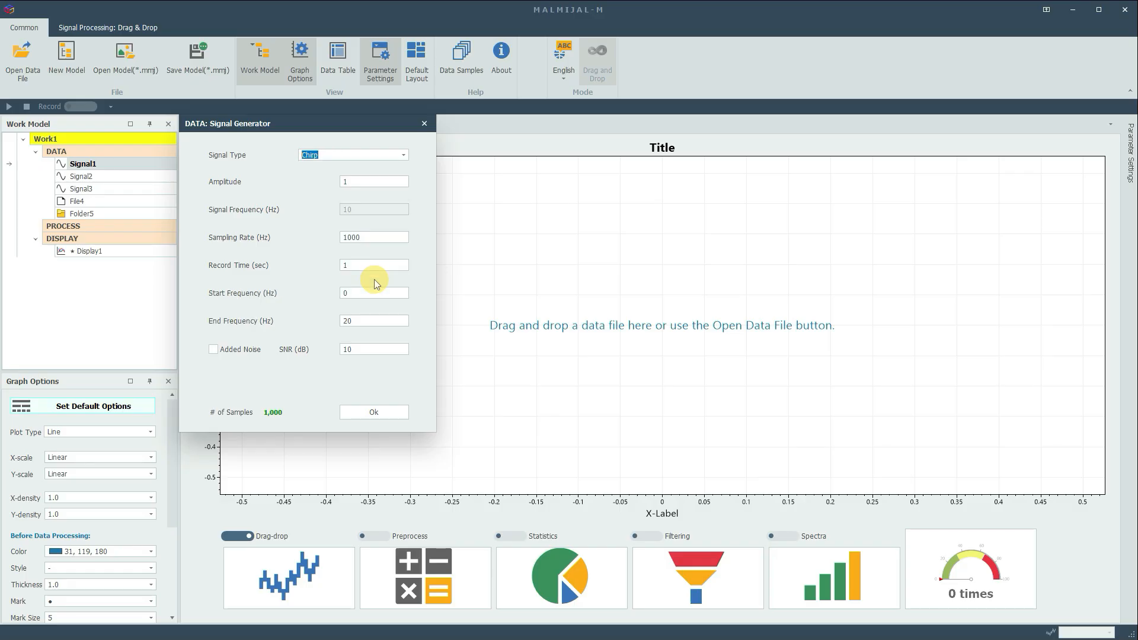
pyautogui.click(372, 412)
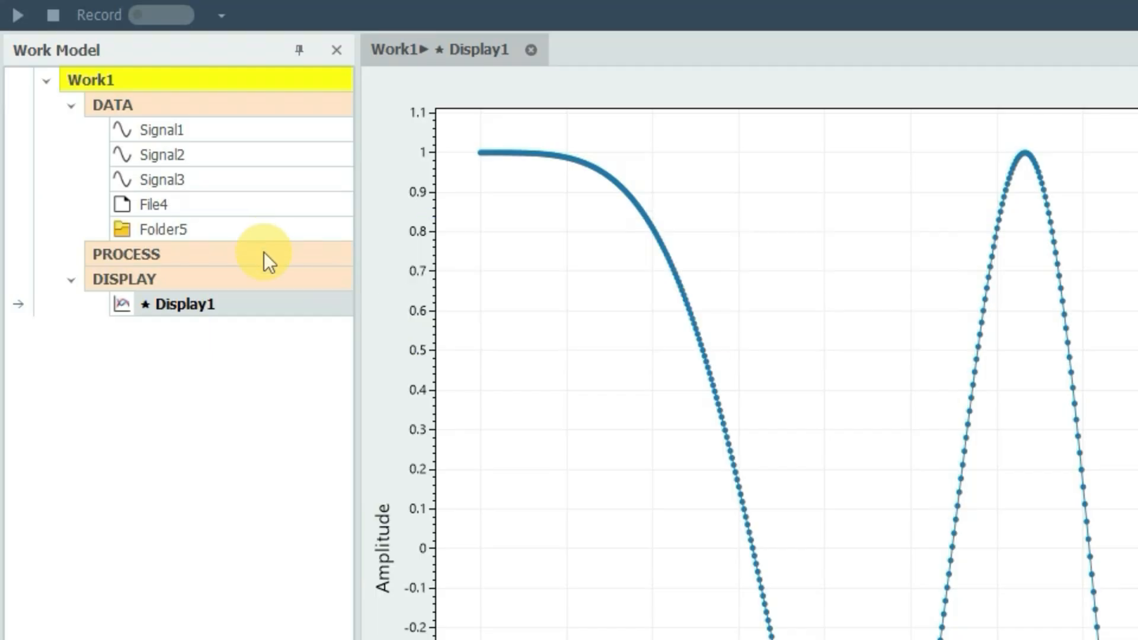
# Append a process item to the PROCESS section of Work1 and assign Signal1 as its Data 1 input.
pyautogui.rightClick(264, 252)
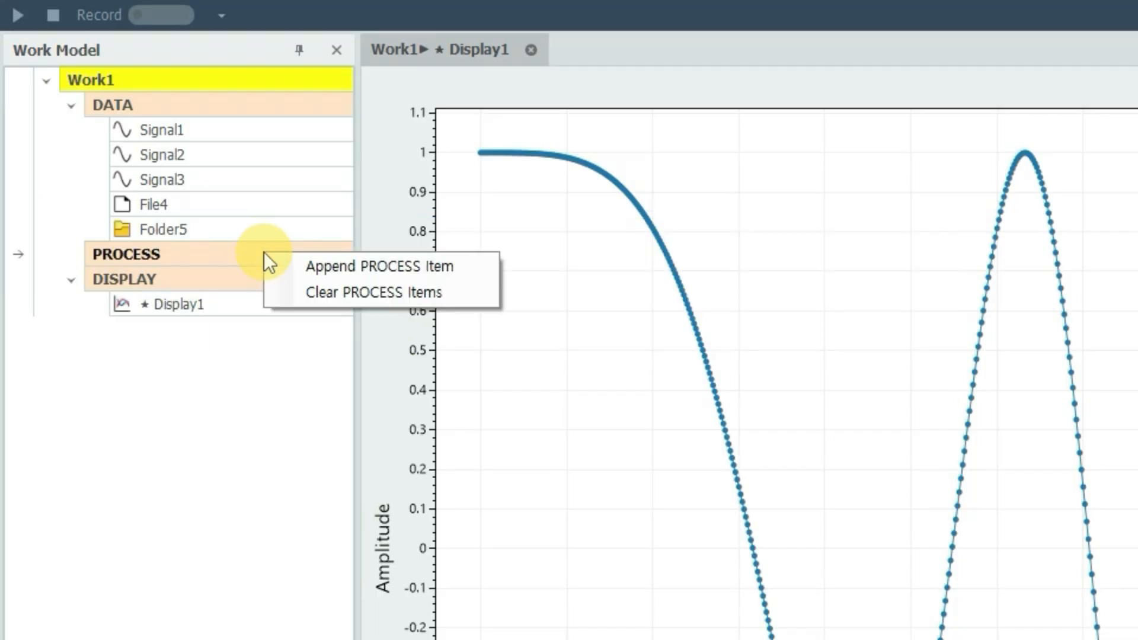
pyautogui.click(316, 271)
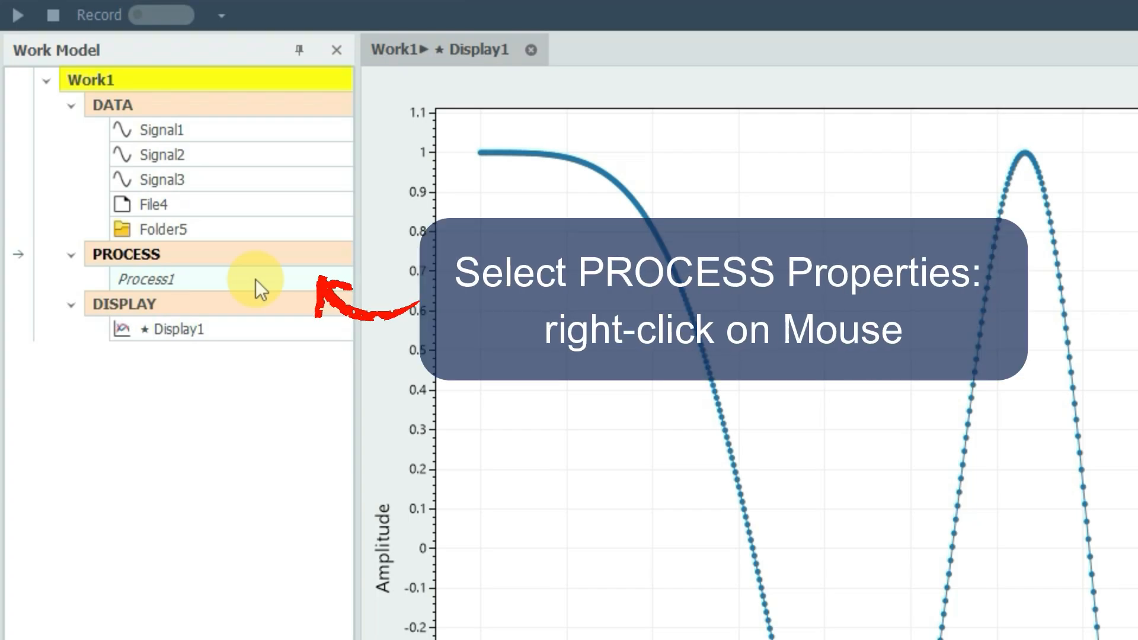
pyautogui.rightClick(255, 279)
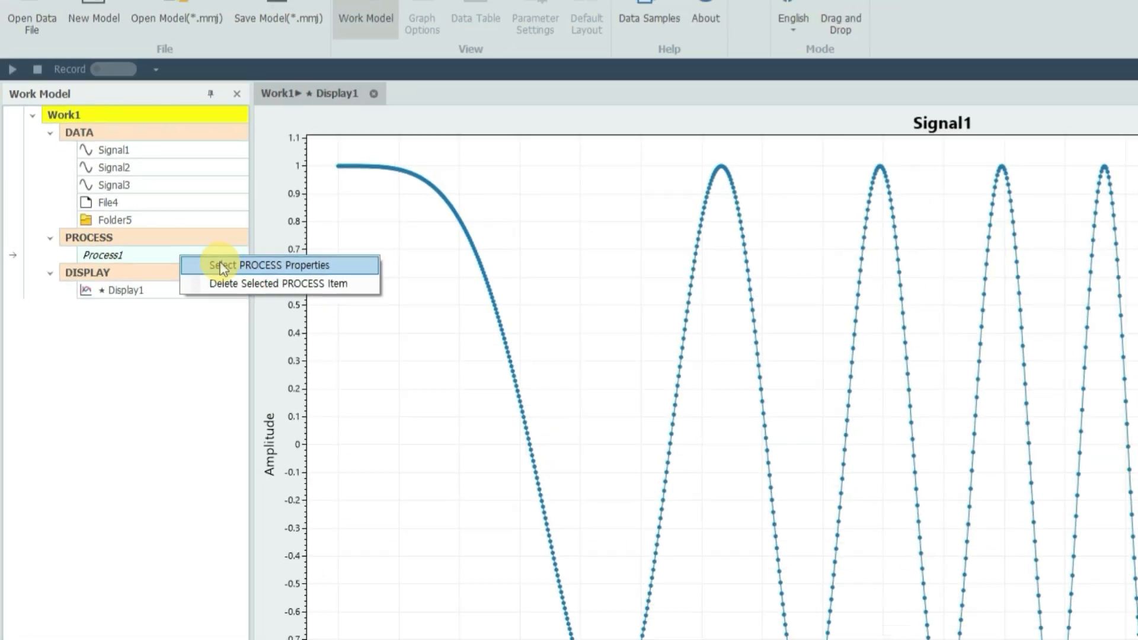
pyautogui.click(312, 293)
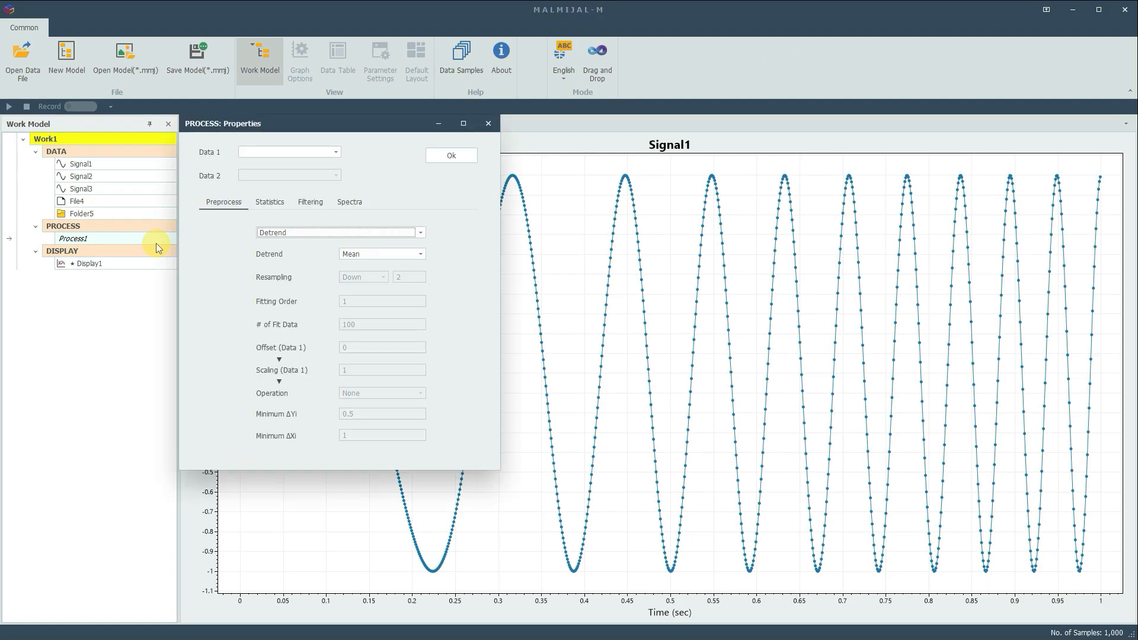
pyautogui.click(338, 152)
pyautogui.click(327, 165)
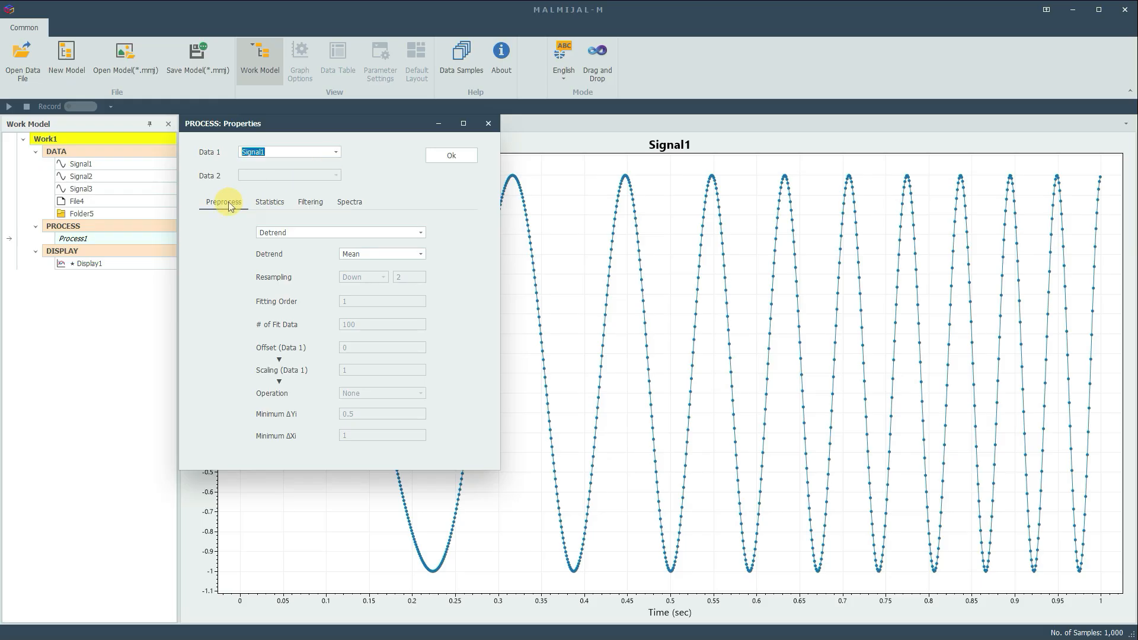
# Set the Signal1 process to the Detrend preprocessing method with the Mean option and accept its properties.
pyautogui.click(420, 231)
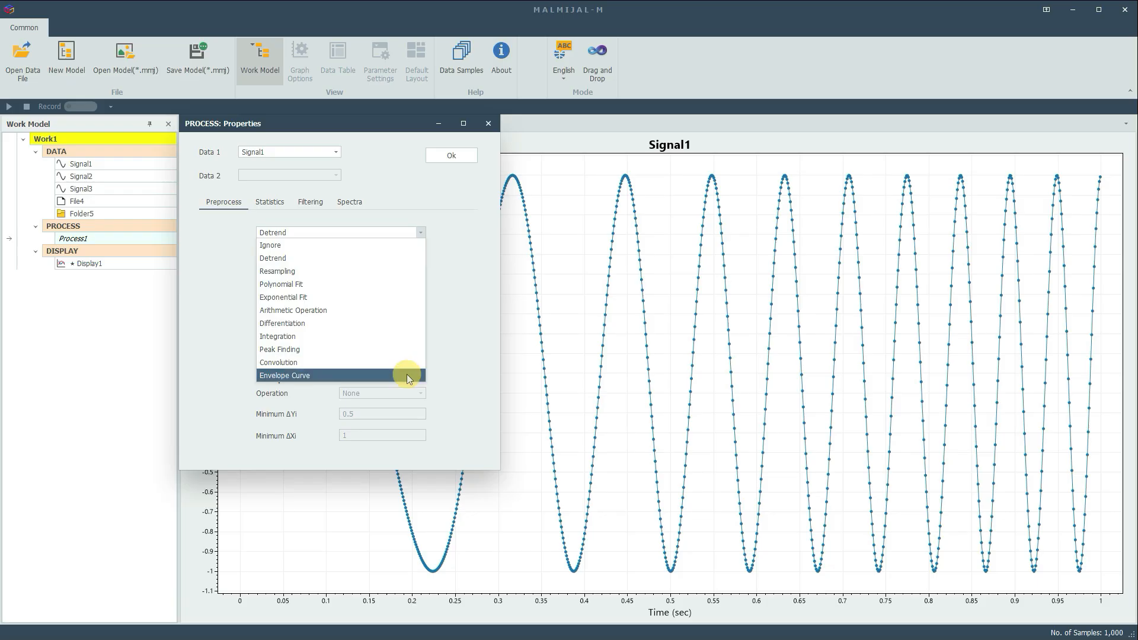
pyautogui.click(390, 259)
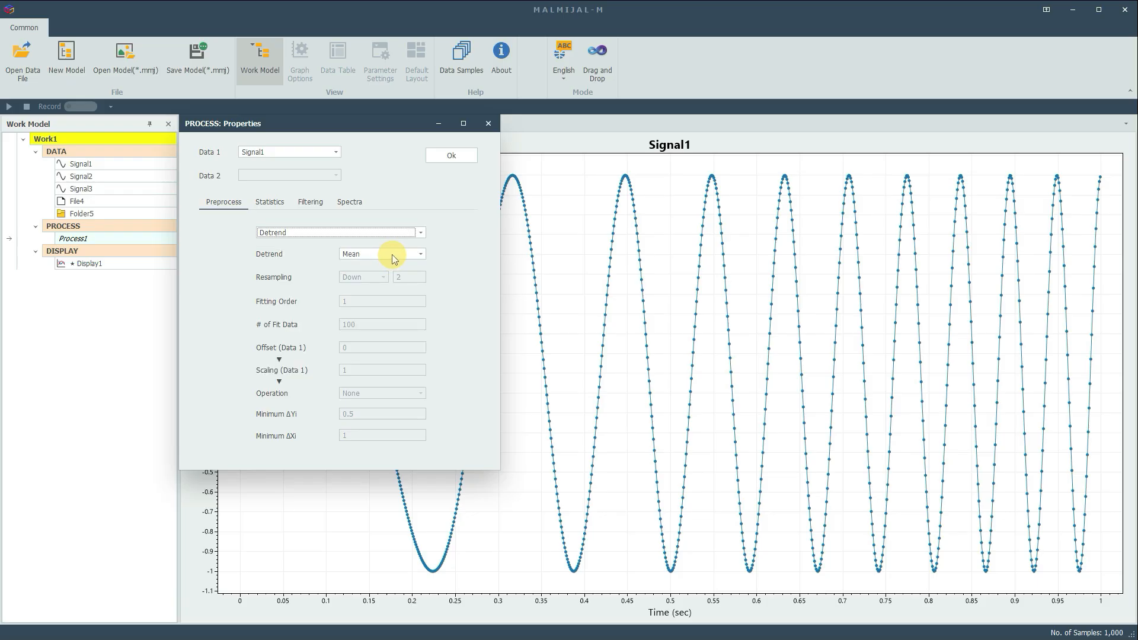
pyautogui.click(421, 254)
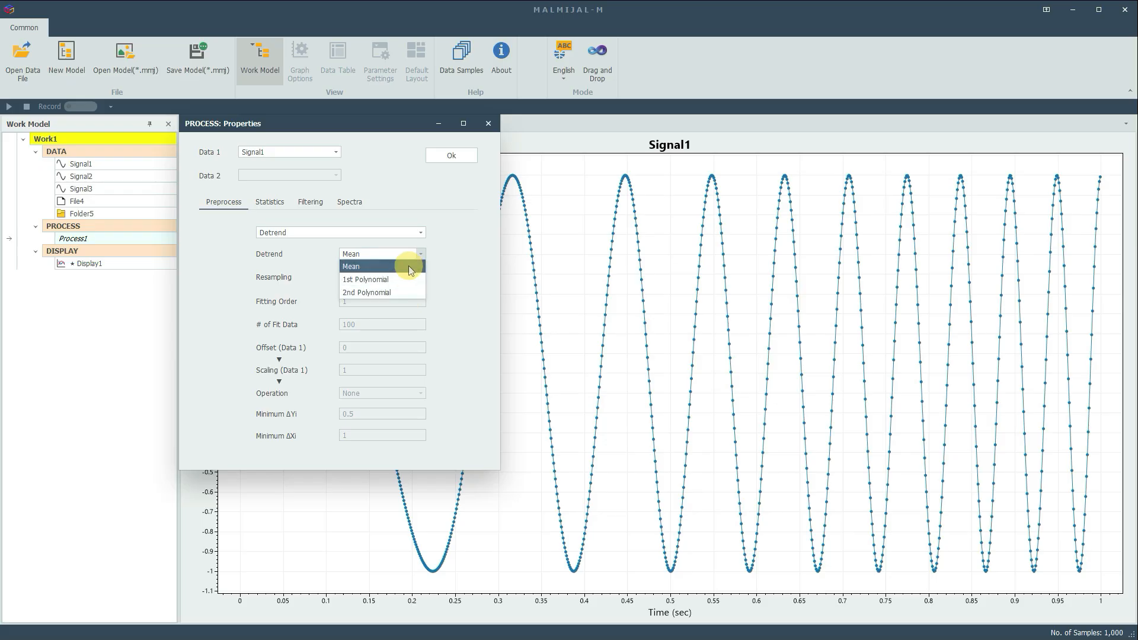
pyautogui.click(410, 266)
pyautogui.click(446, 157)
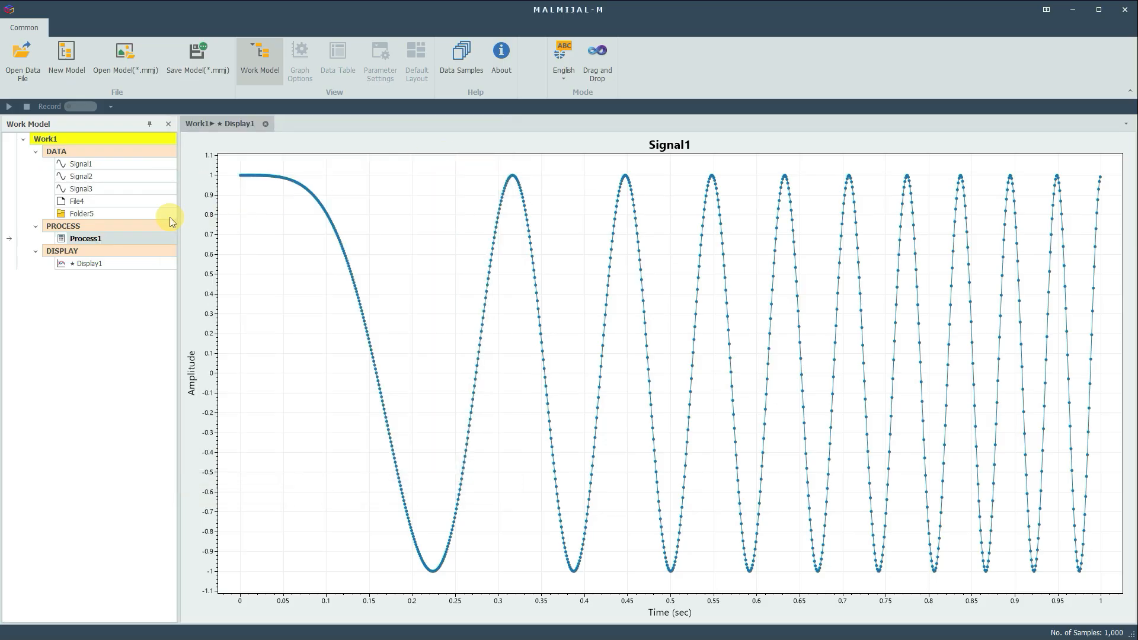
# Append a second process item to the PROCESS section and assign Signal3 as its Data 1 input.
pyautogui.rightClick(146, 224)
pyautogui.click(181, 229)
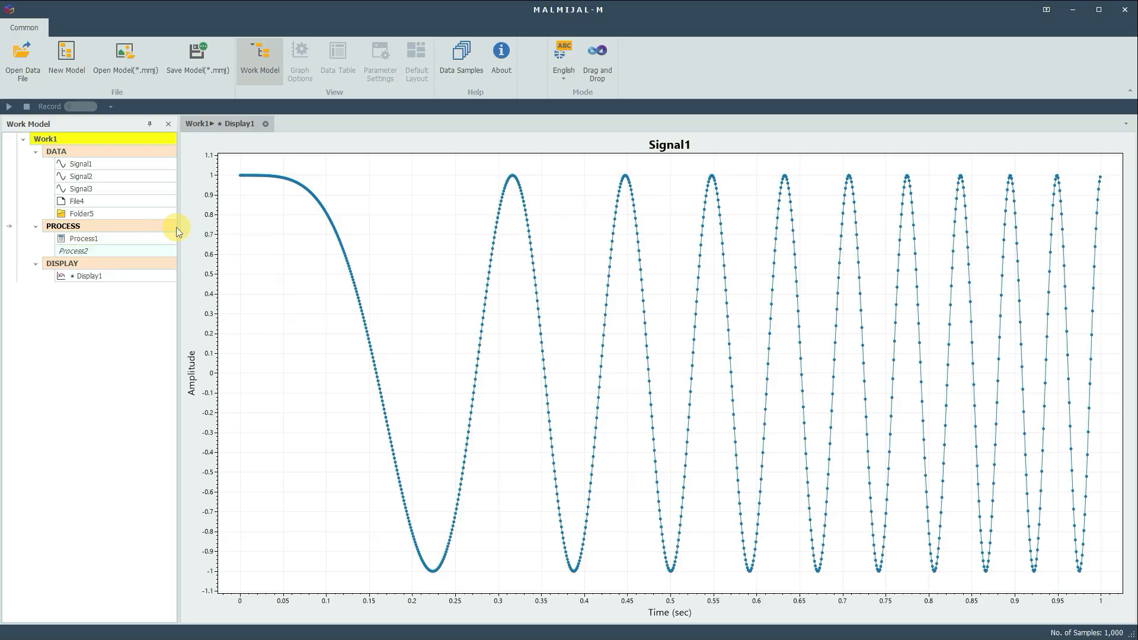
pyautogui.rightClick(133, 253)
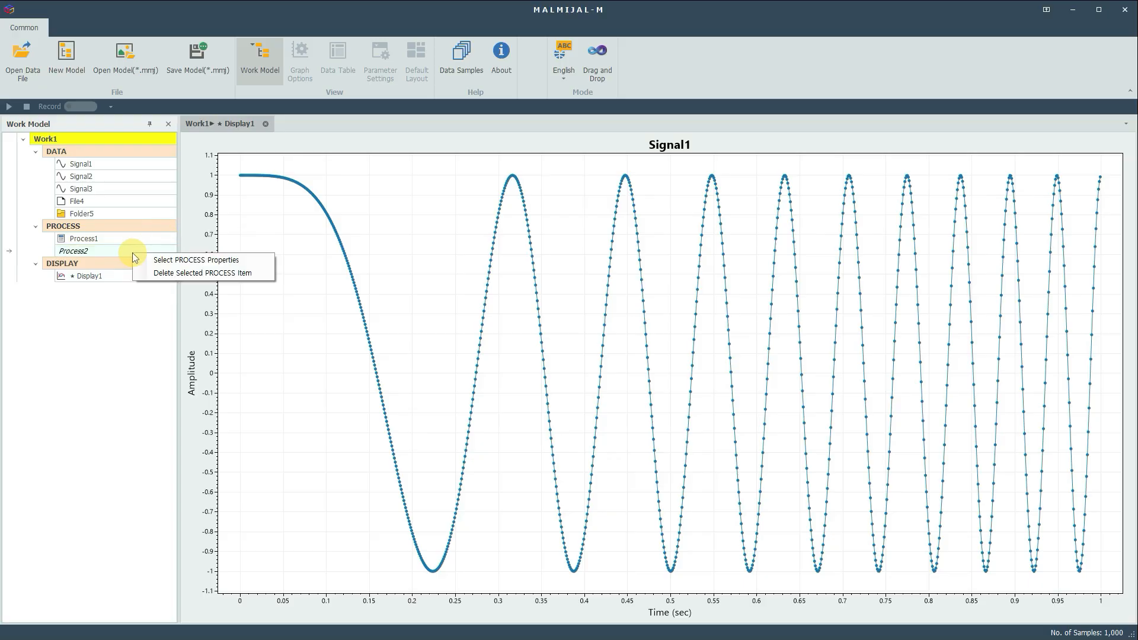
pyautogui.click(172, 256)
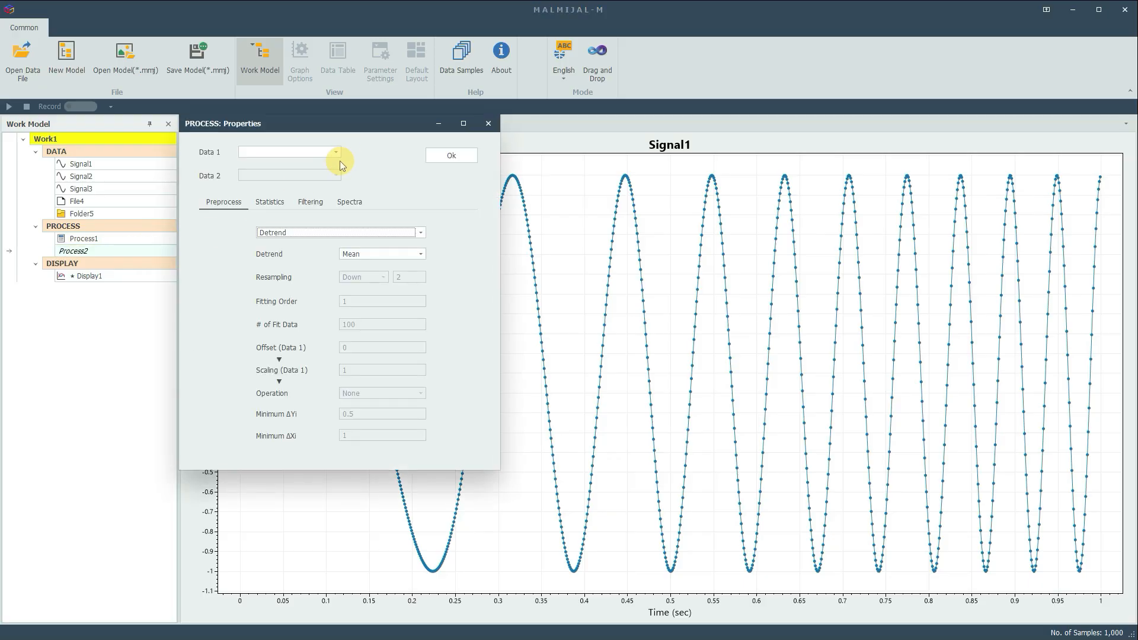
pyautogui.click(336, 152)
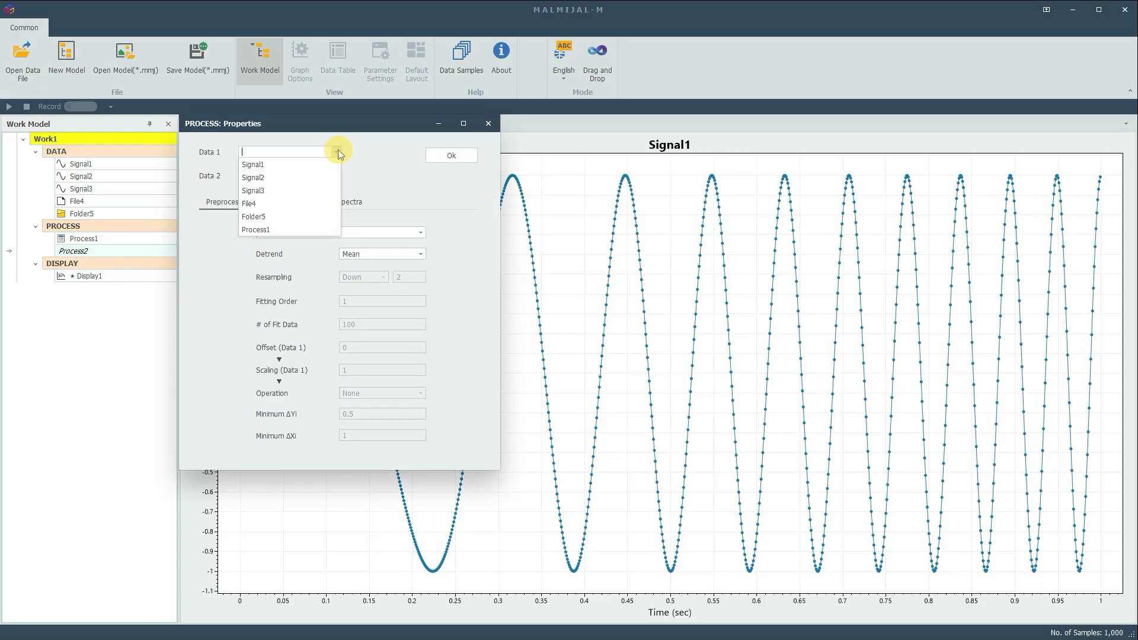
pyautogui.click(312, 189)
# Set the Signal3 process to the Descriptive Statistics method and accept its properties.
pyautogui.click(276, 205)
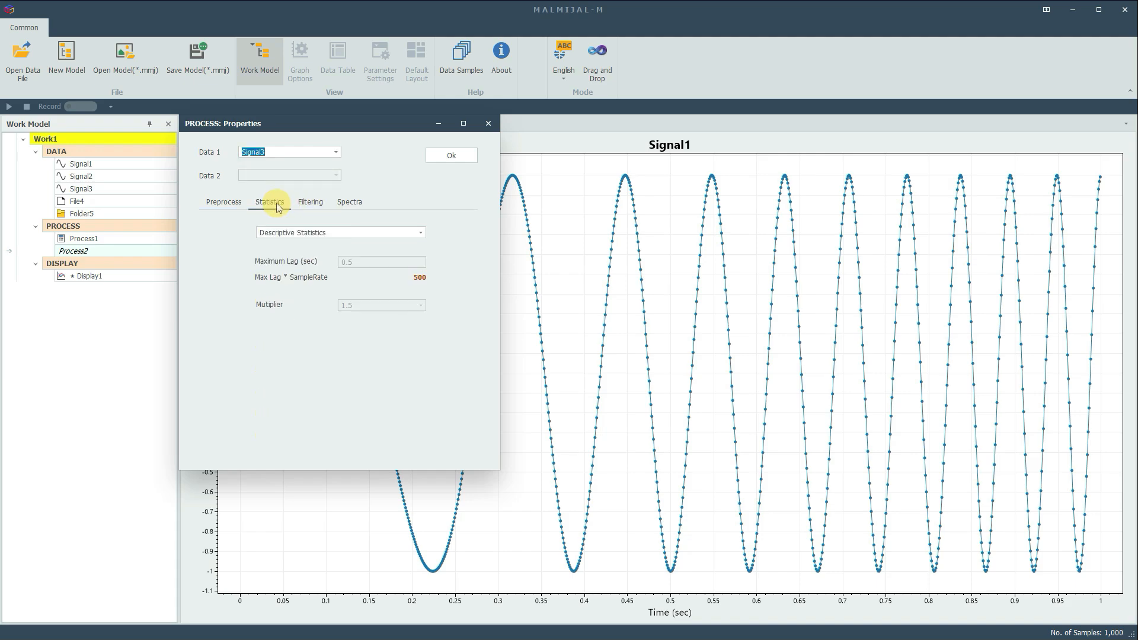
pyautogui.click(417, 233)
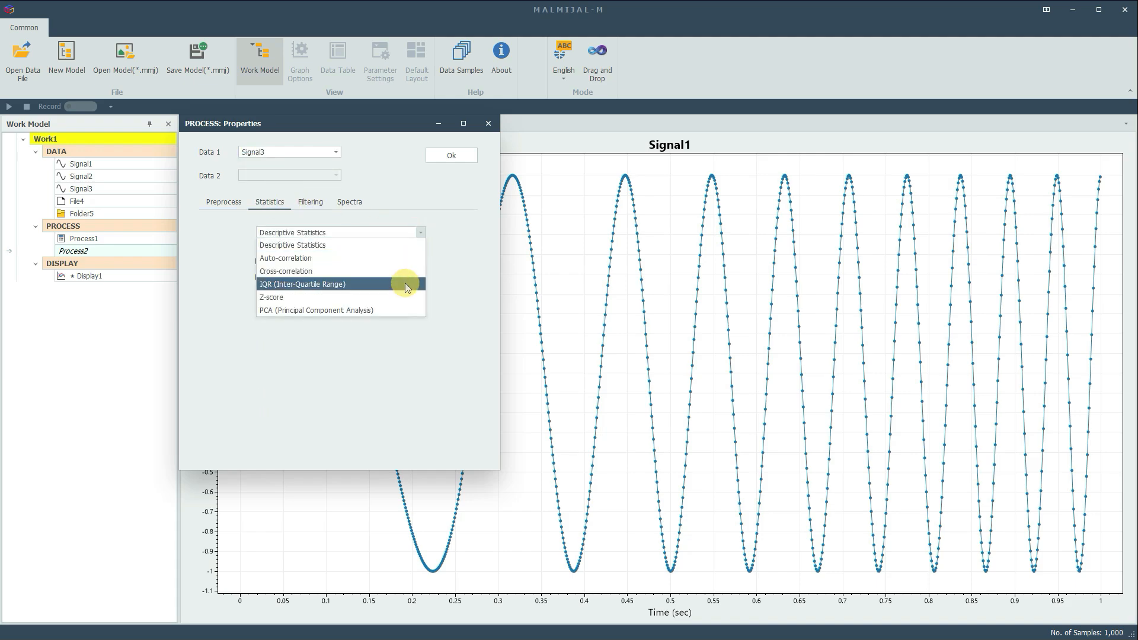
pyautogui.click(402, 245)
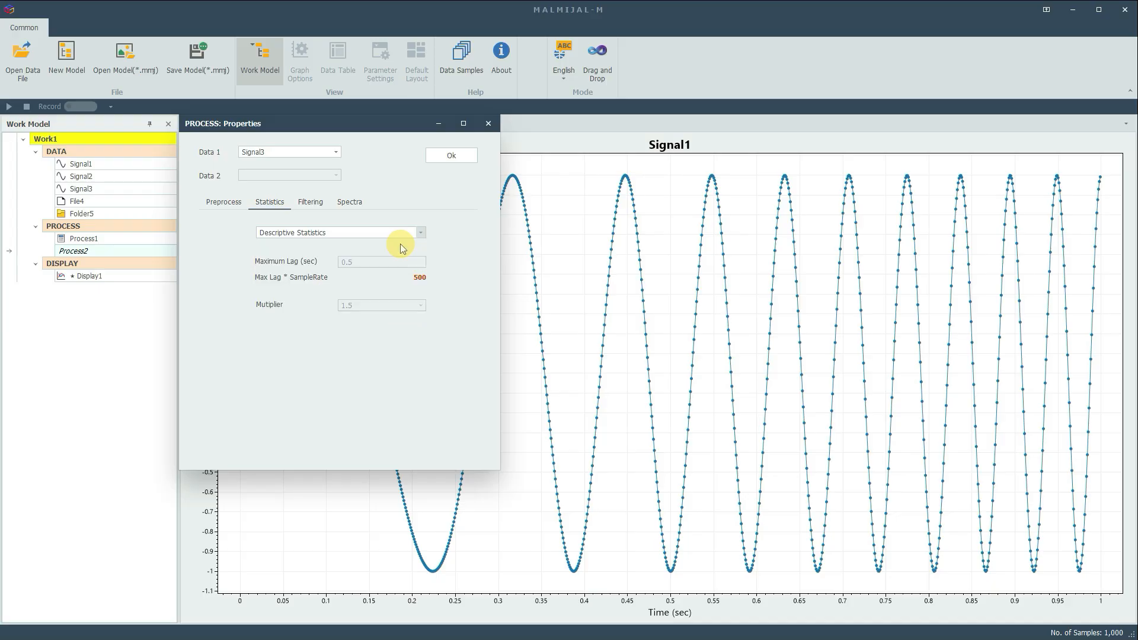
pyautogui.click(453, 157)
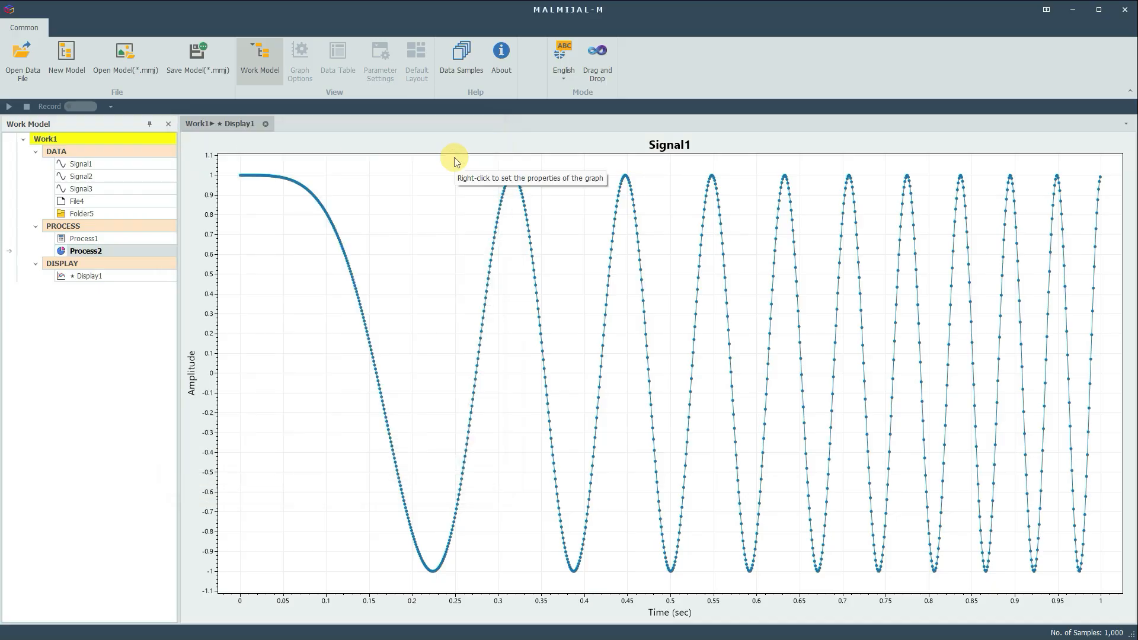
# Append a third process item to the PROCESS section and assign File4 as its Data 1 input.
pyautogui.rightClick(150, 227)
pyautogui.click(178, 231)
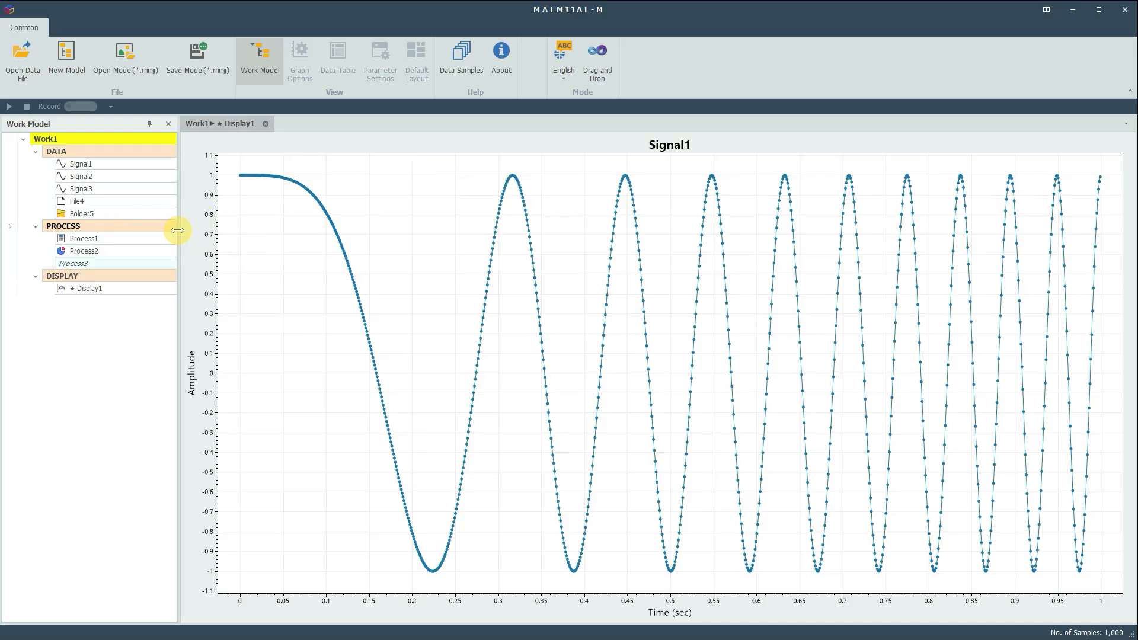
pyautogui.rightClick(137, 264)
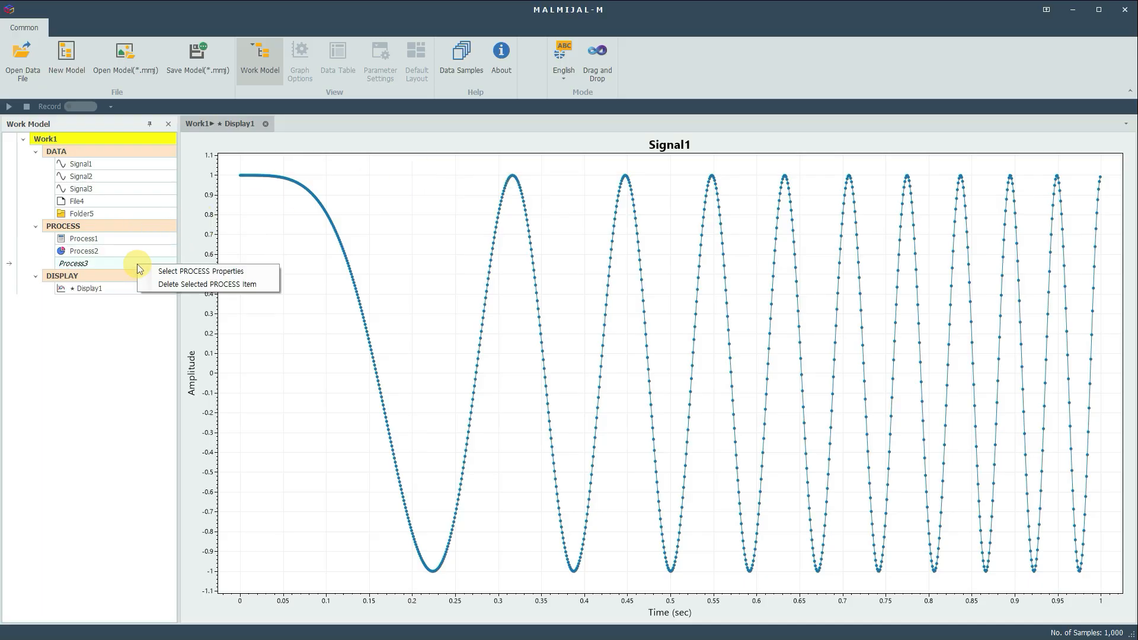
pyautogui.click(170, 272)
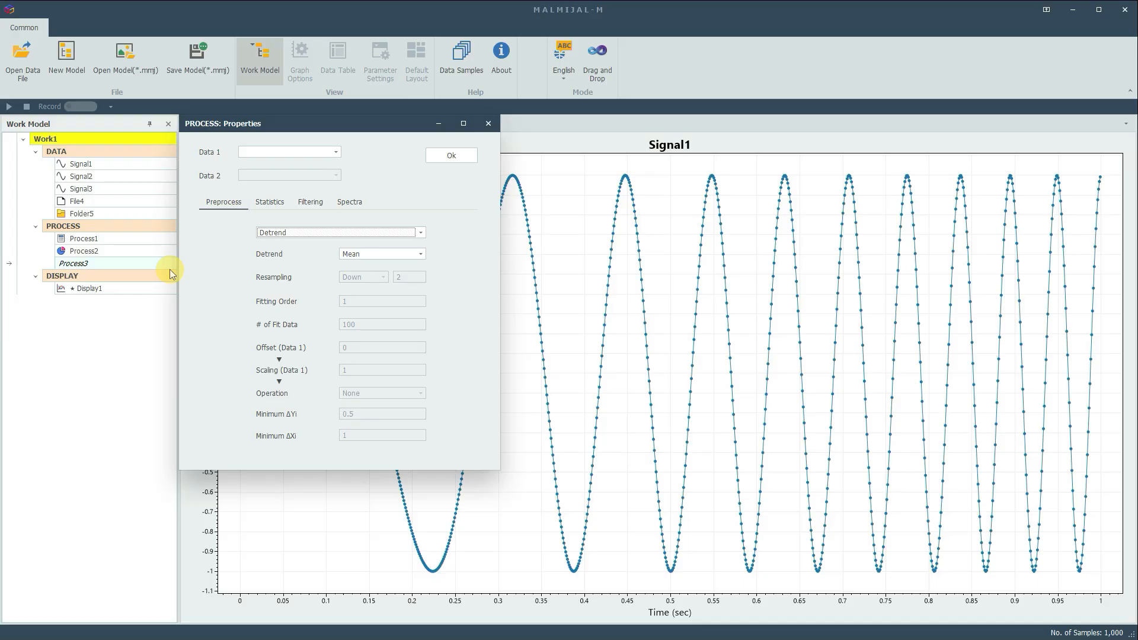
pyautogui.click(335, 154)
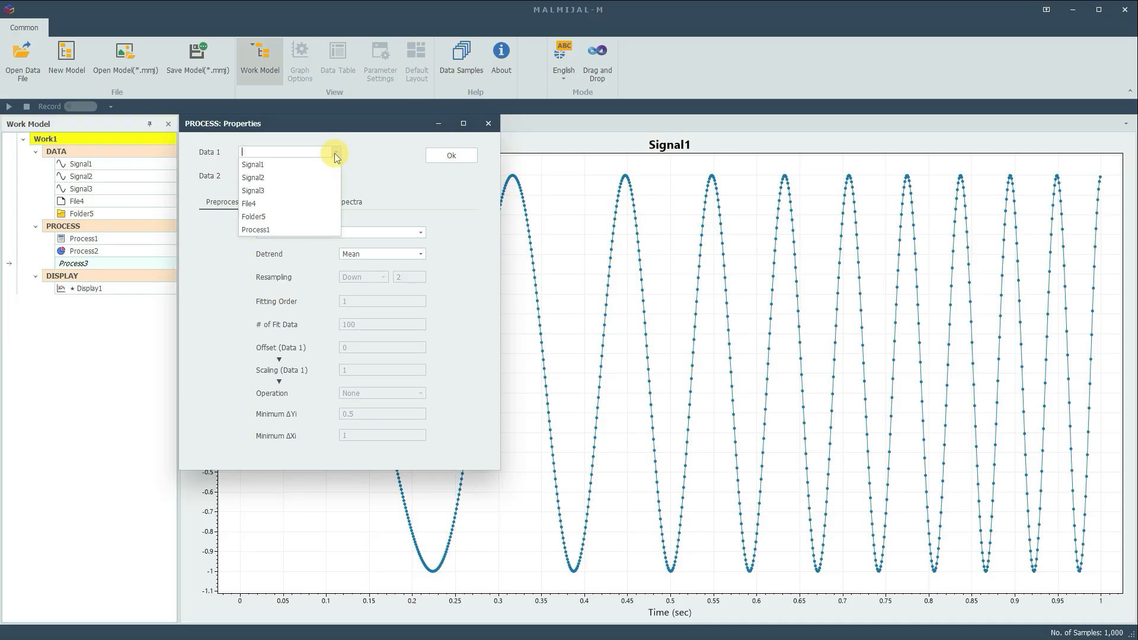
pyautogui.click(308, 202)
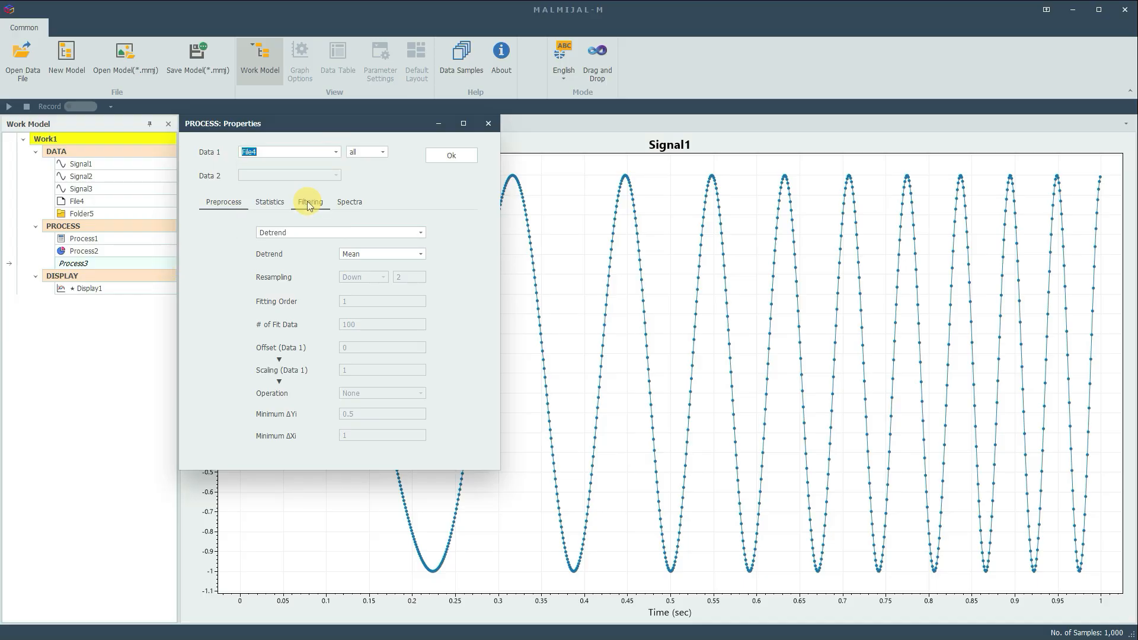
# Set the File4 process to MA (Moving Average) filtering with 3 averages in Full mode and accept its properties.
pyautogui.click(308, 202)
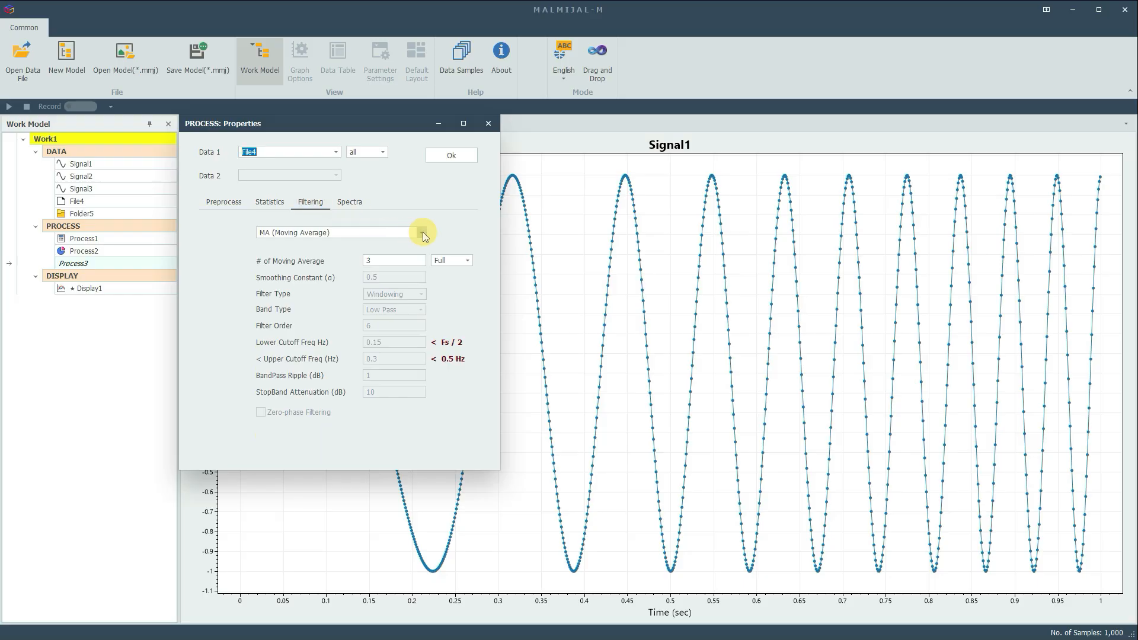
pyautogui.click(422, 232)
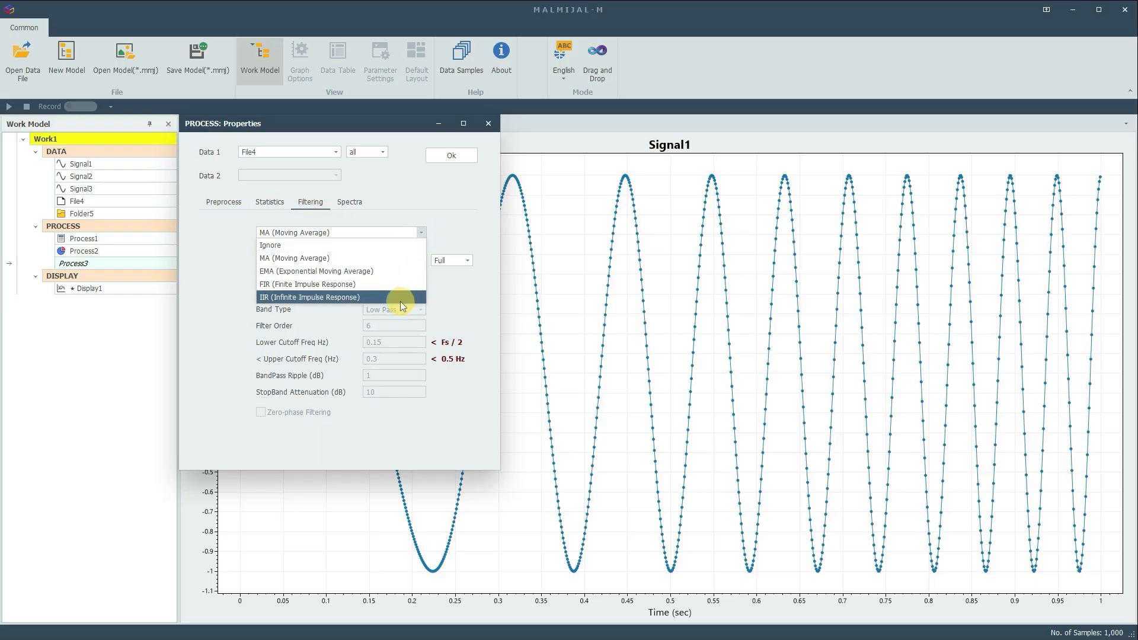
pyautogui.click(396, 257)
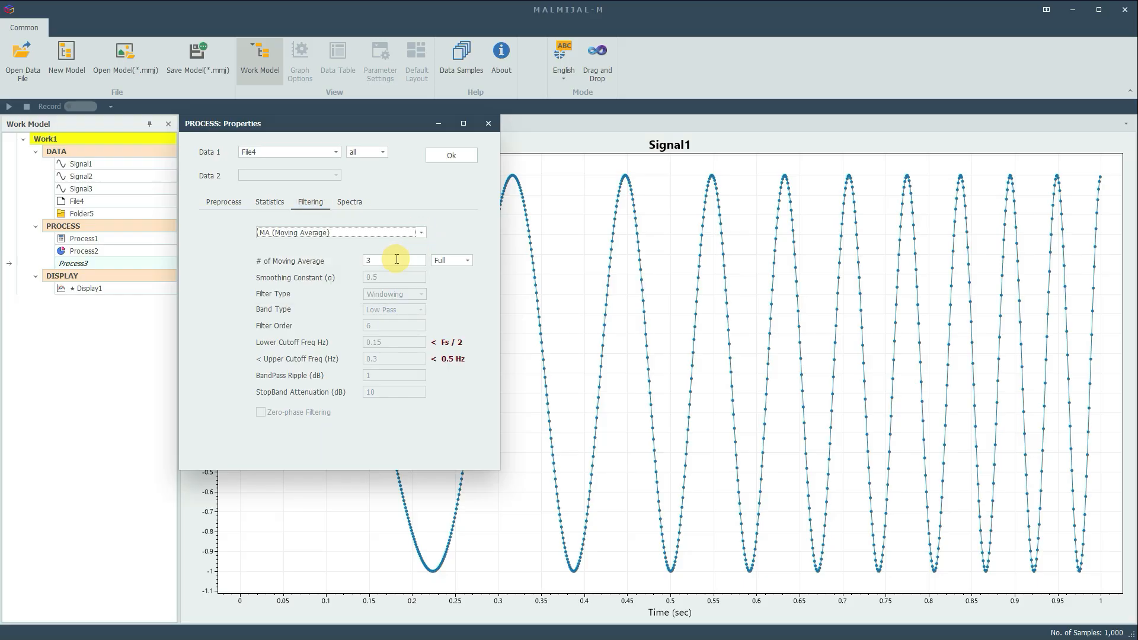
pyautogui.click(396, 260)
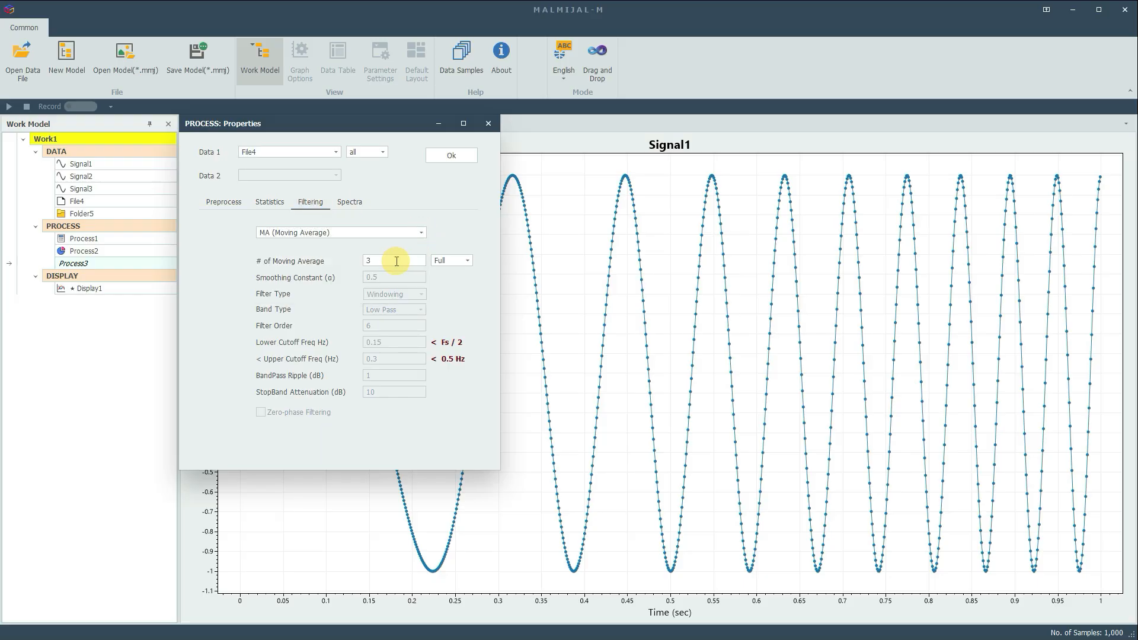
pyautogui.click(472, 261)
pyautogui.click(464, 276)
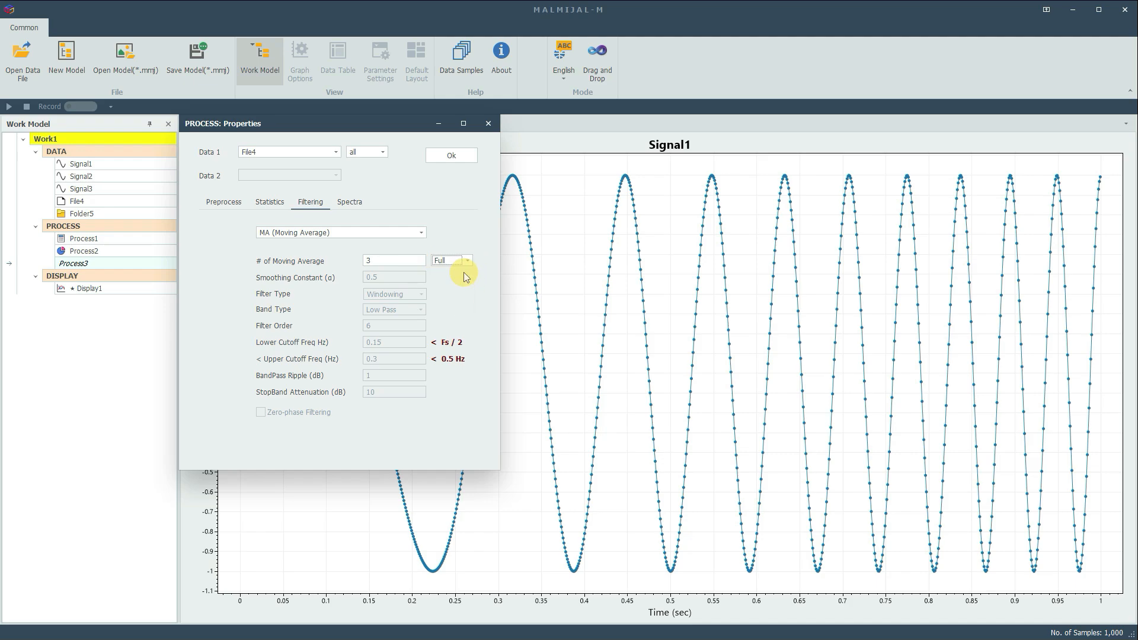
pyautogui.click(449, 161)
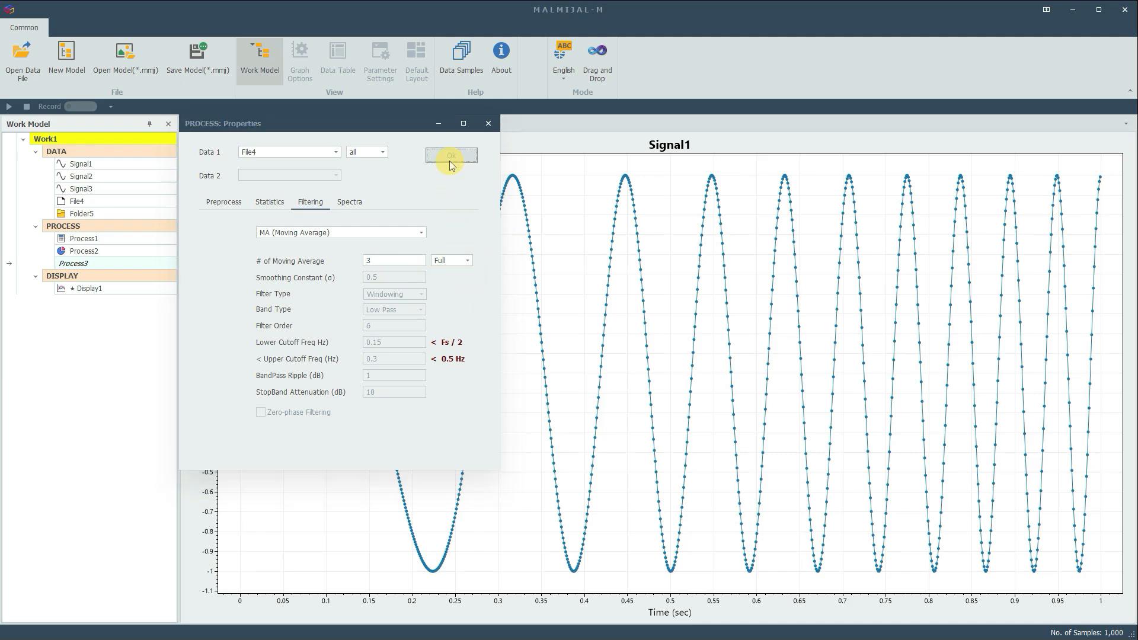
# Append a fourth process item to the PROCESS section and assign Folder5 as its Data 1 input.
pyautogui.rightClick(144, 223)
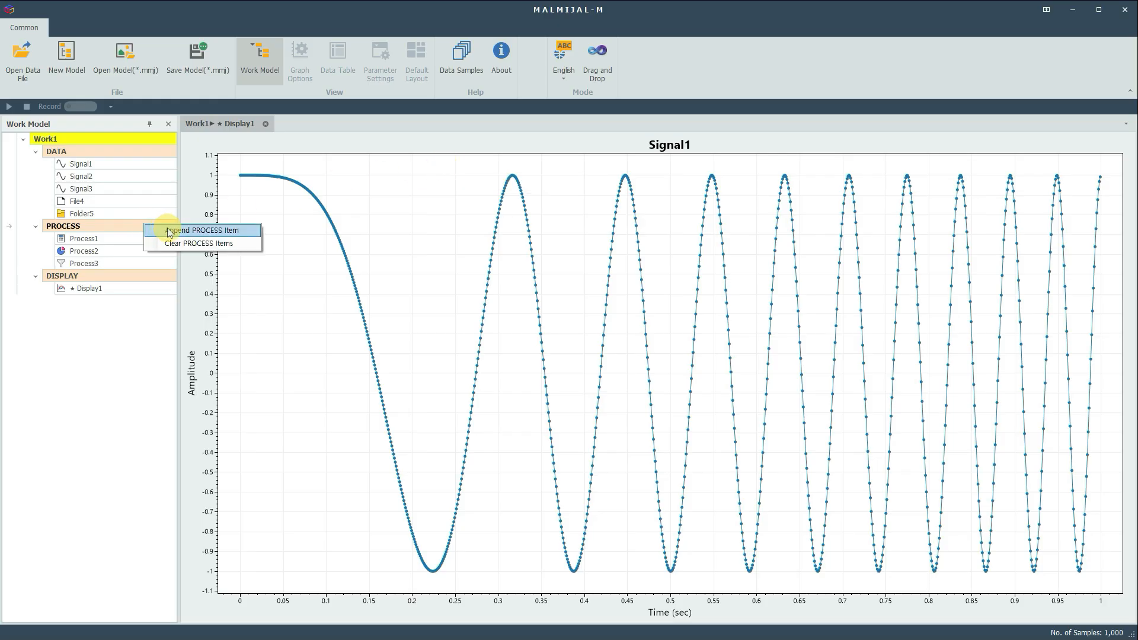
pyautogui.click(166, 230)
pyautogui.rightClick(124, 272)
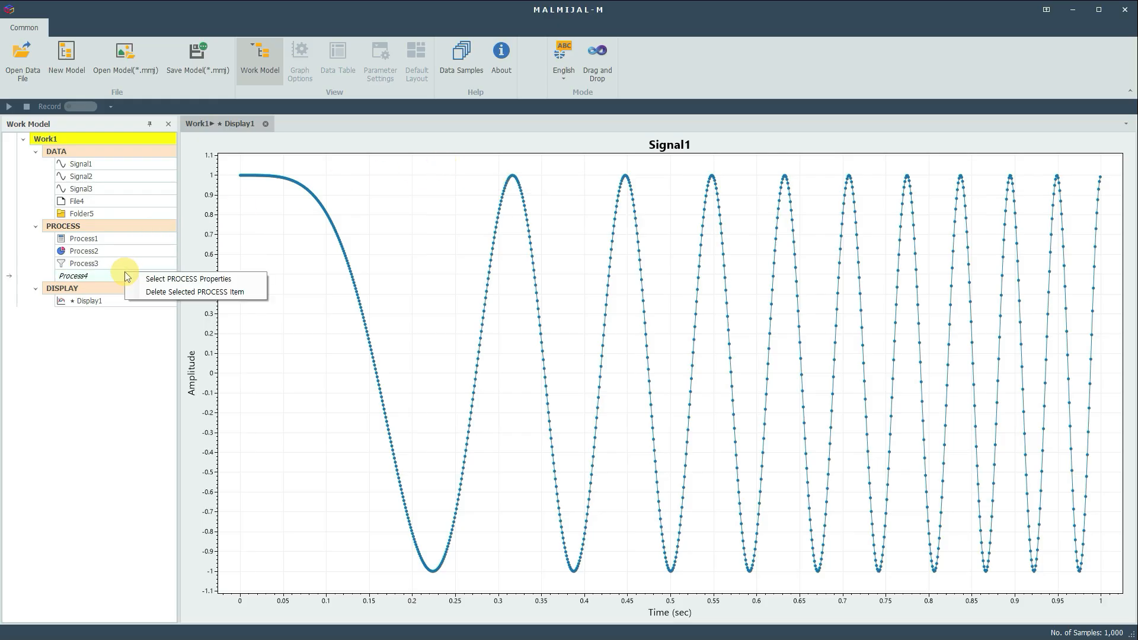
pyautogui.click(148, 278)
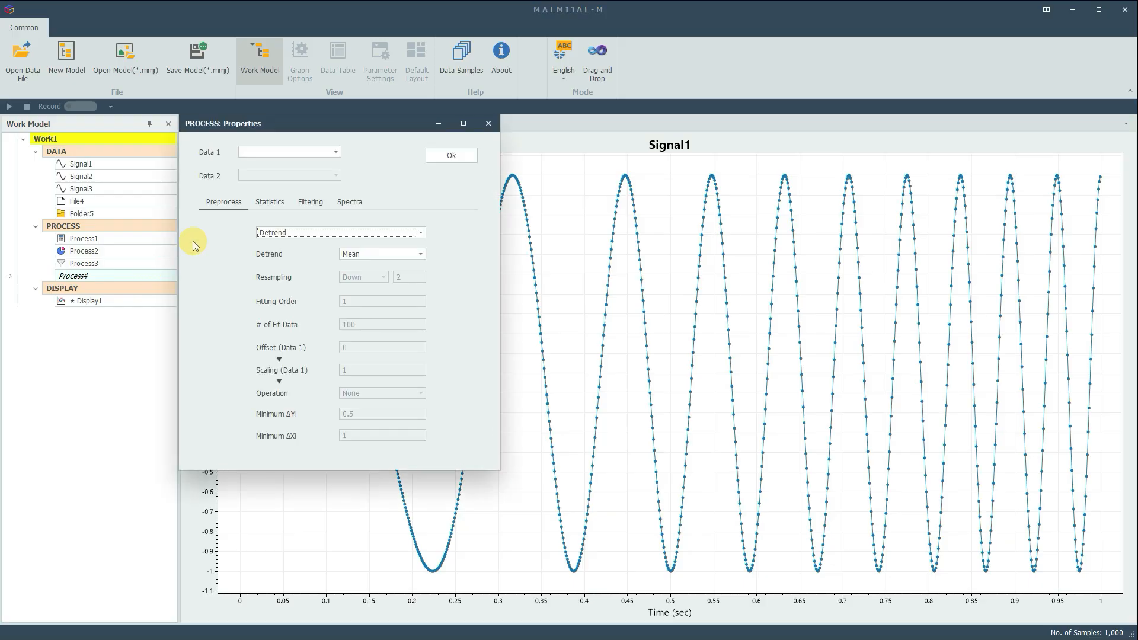
pyautogui.click(336, 152)
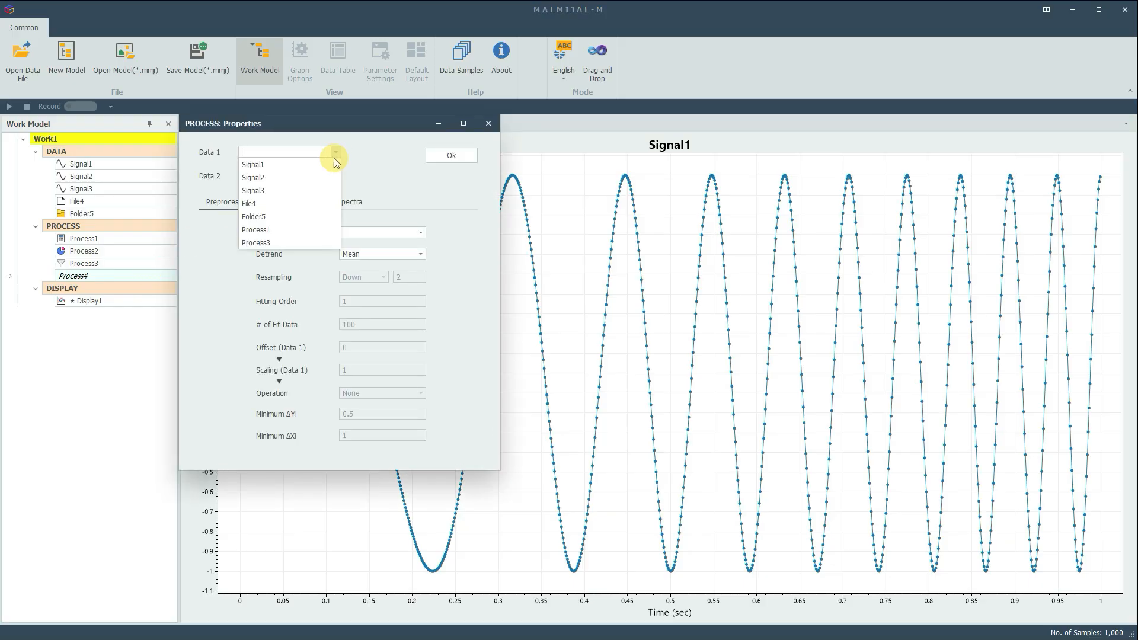
pyautogui.click(301, 217)
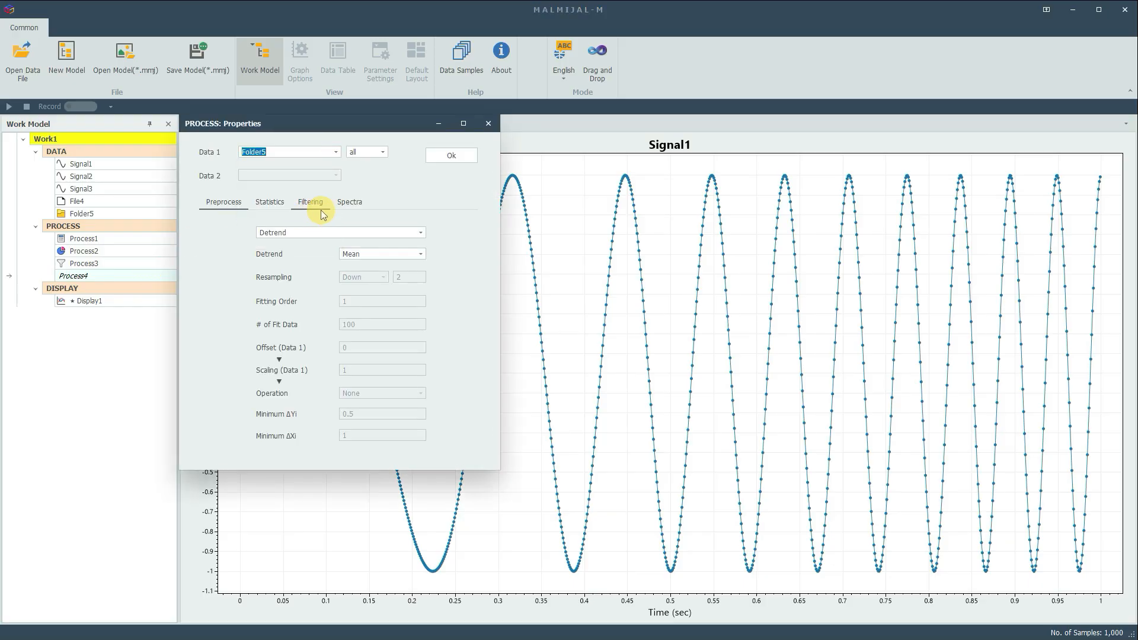
# Set the Folder5 process to the FFT (Fast Fourier Transform) spectra method and accept its properties.
pyautogui.click(351, 203)
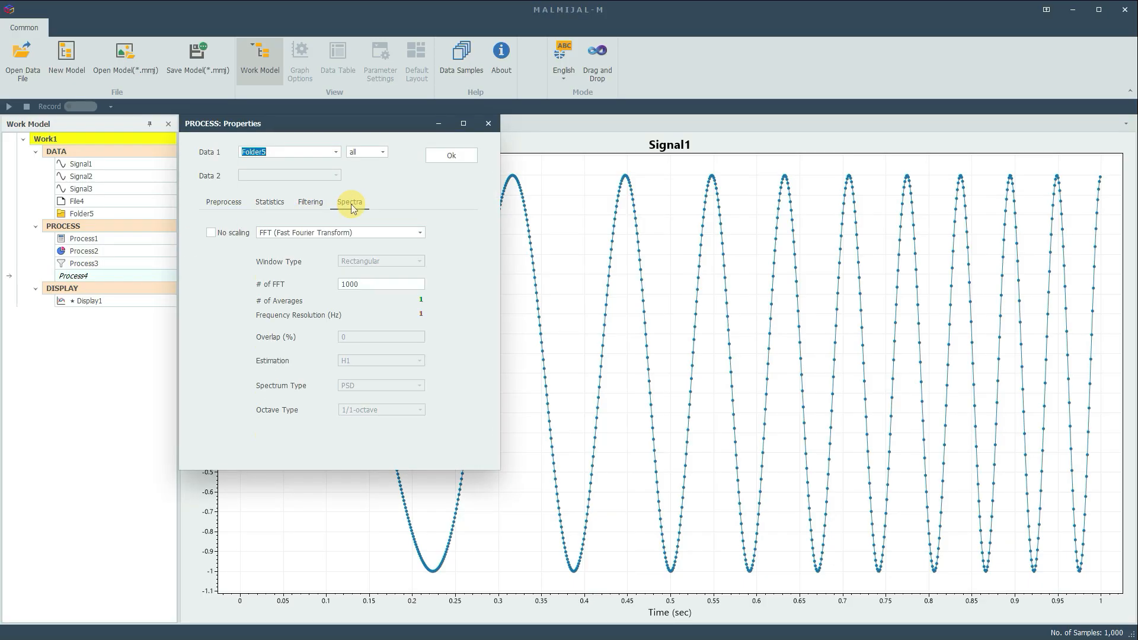
pyautogui.click(420, 233)
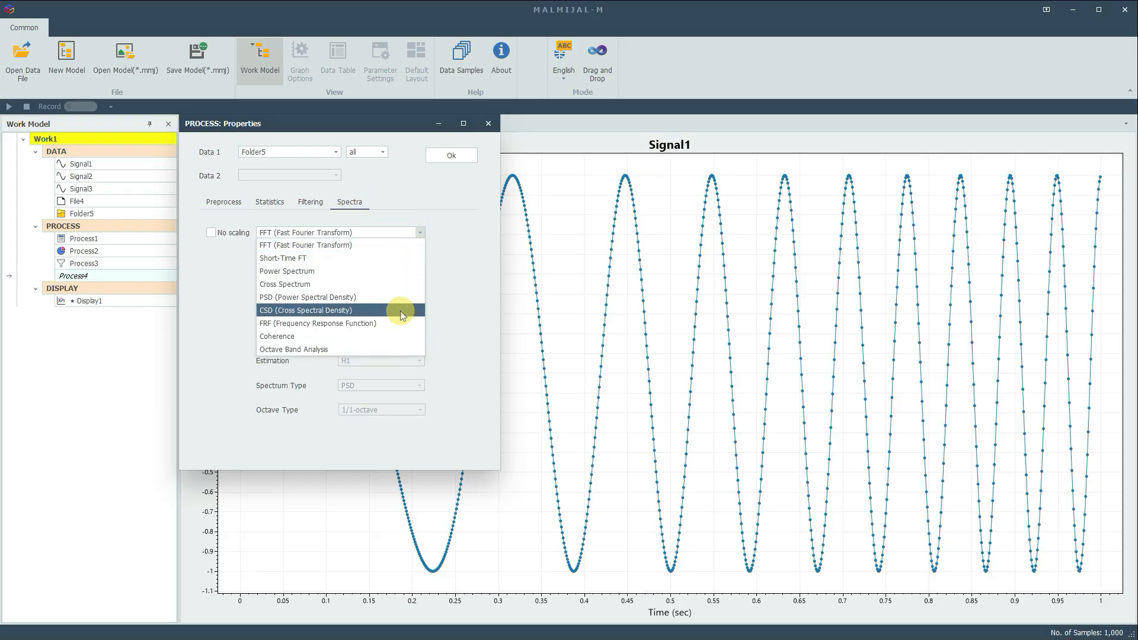
pyautogui.click(396, 250)
pyautogui.click(382, 284)
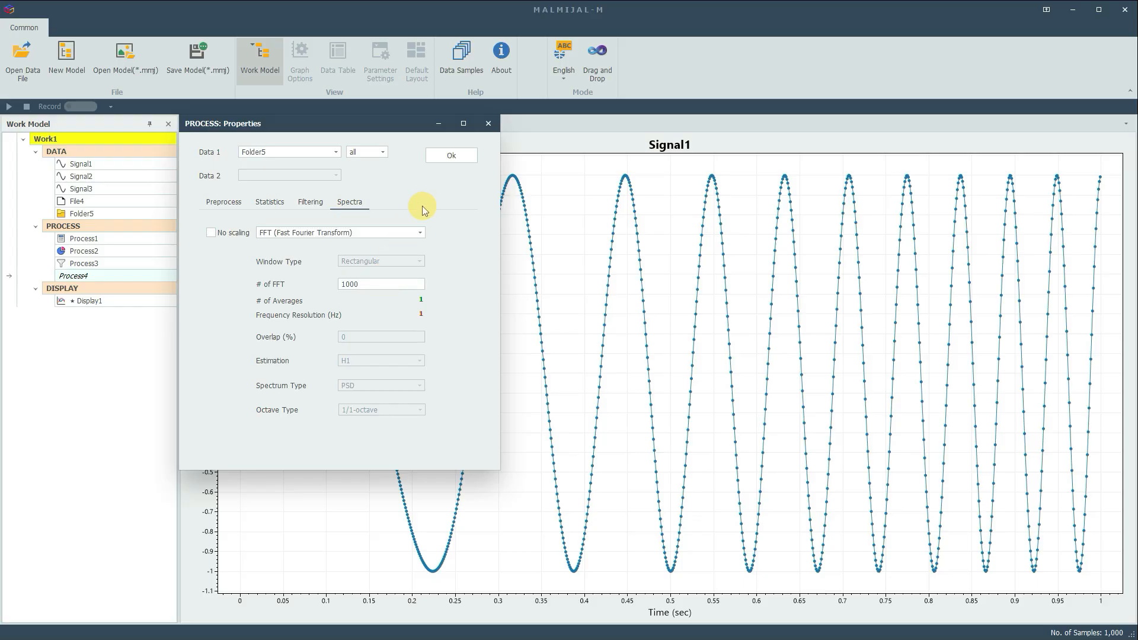
pyautogui.click(449, 156)
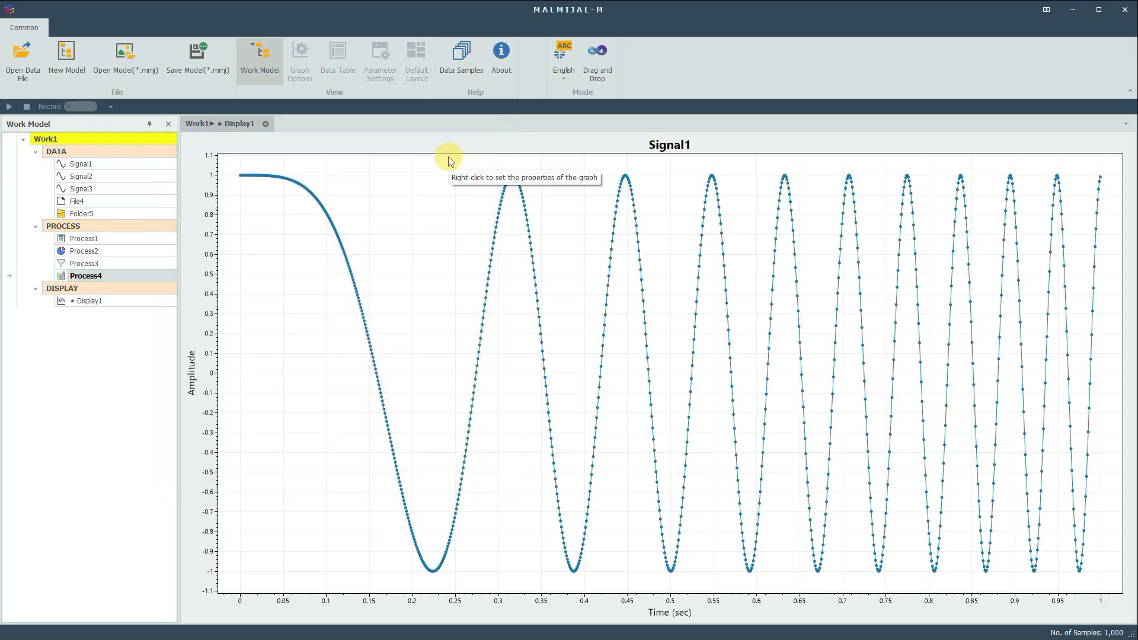
# Append a fifth process item to the PROCESS section and choose Cross Spectrum as its spectra method.
pyautogui.rightClick(144, 226)
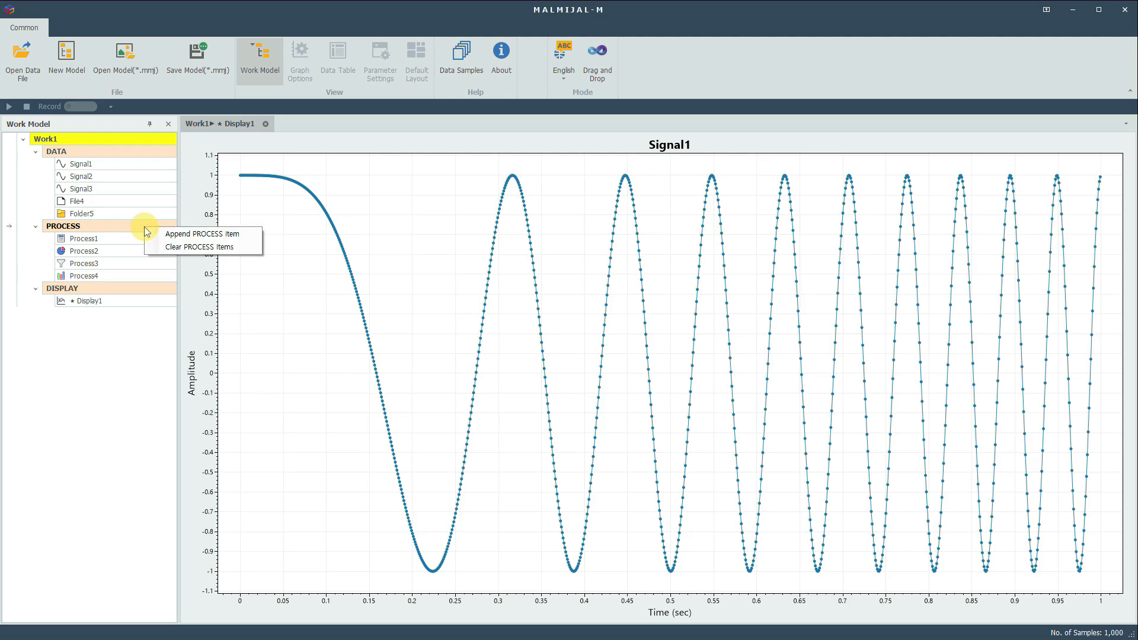
pyautogui.click(178, 234)
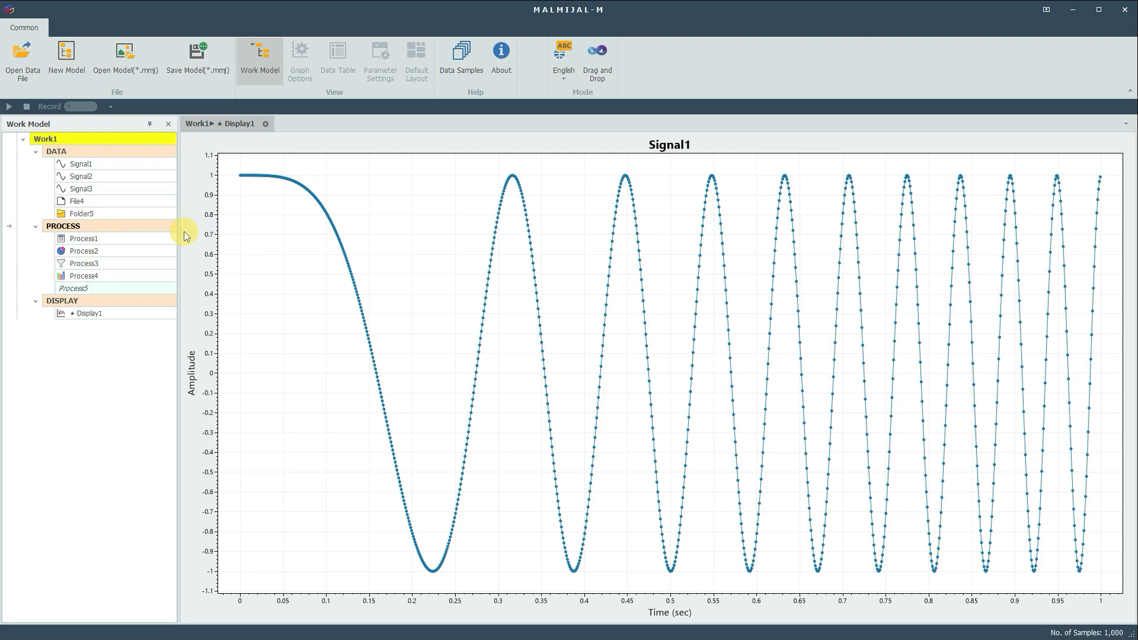
pyautogui.rightClick(131, 289)
pyautogui.click(153, 291)
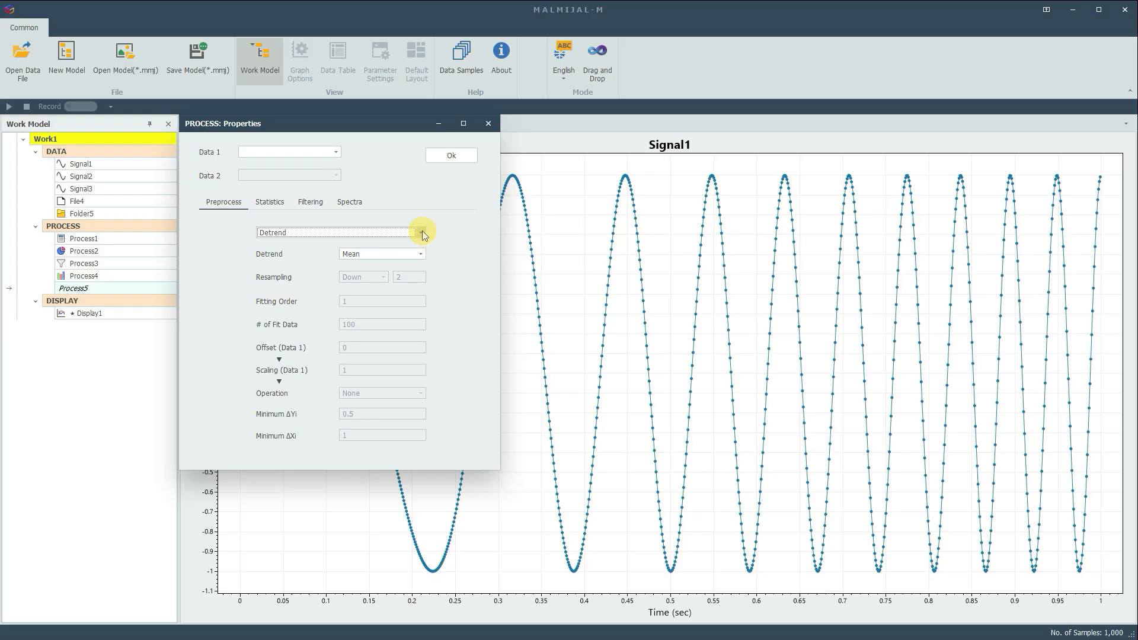
pyautogui.click(368, 203)
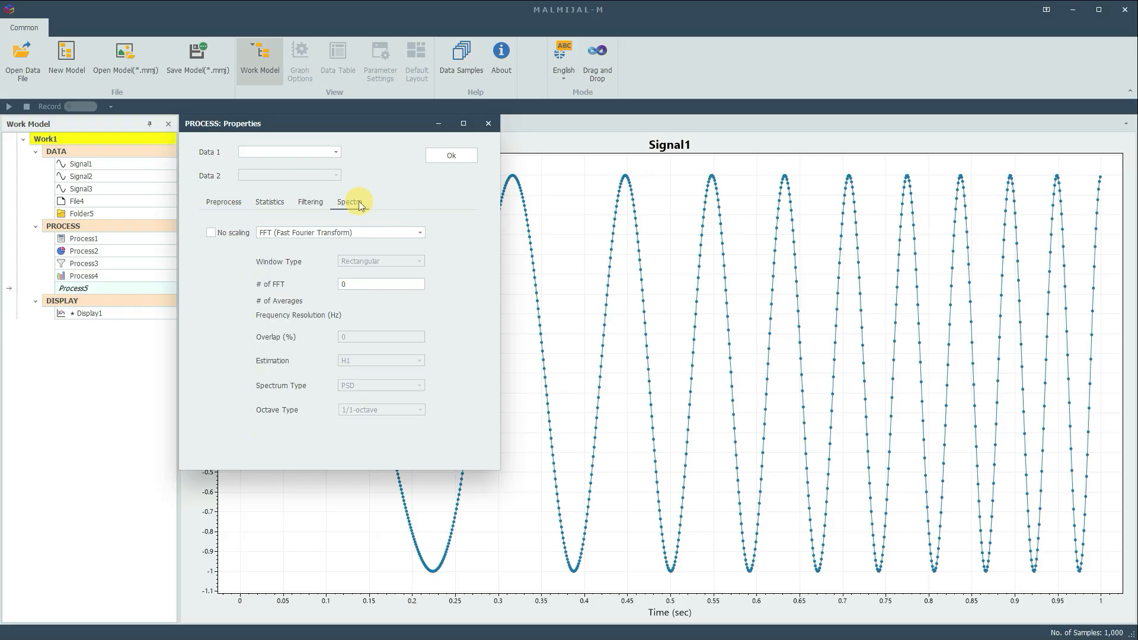
pyautogui.click(420, 233)
pyautogui.click(376, 286)
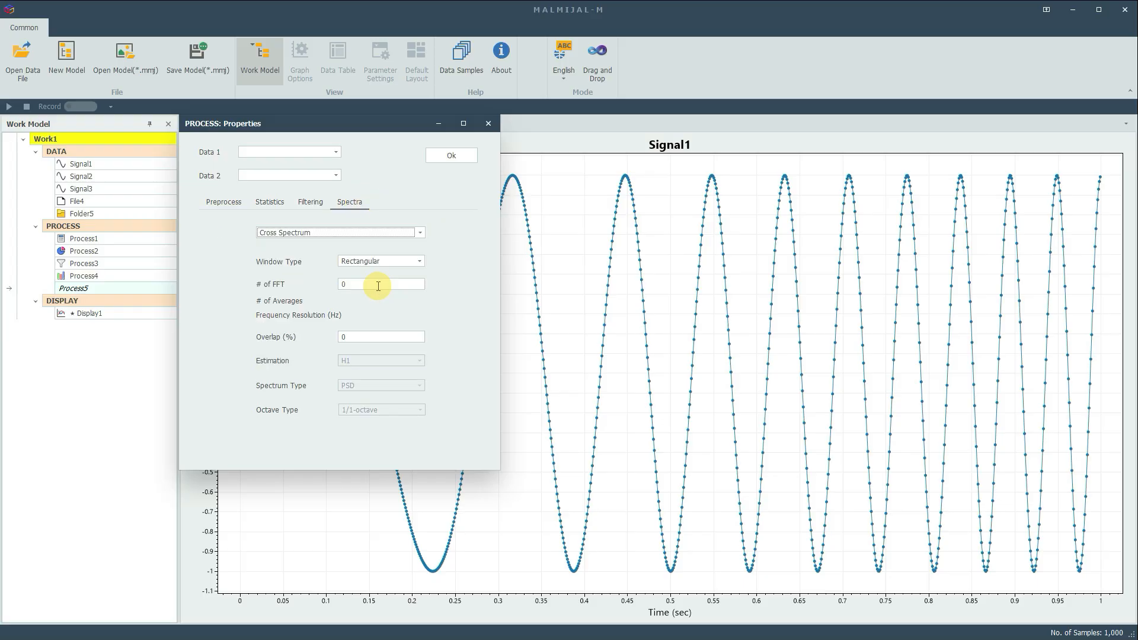
# Assign Signal1 as Data 1 and Signal3 as Data 2 of the Cross Spectrum process.
pyautogui.click(336, 154)
pyautogui.click(327, 161)
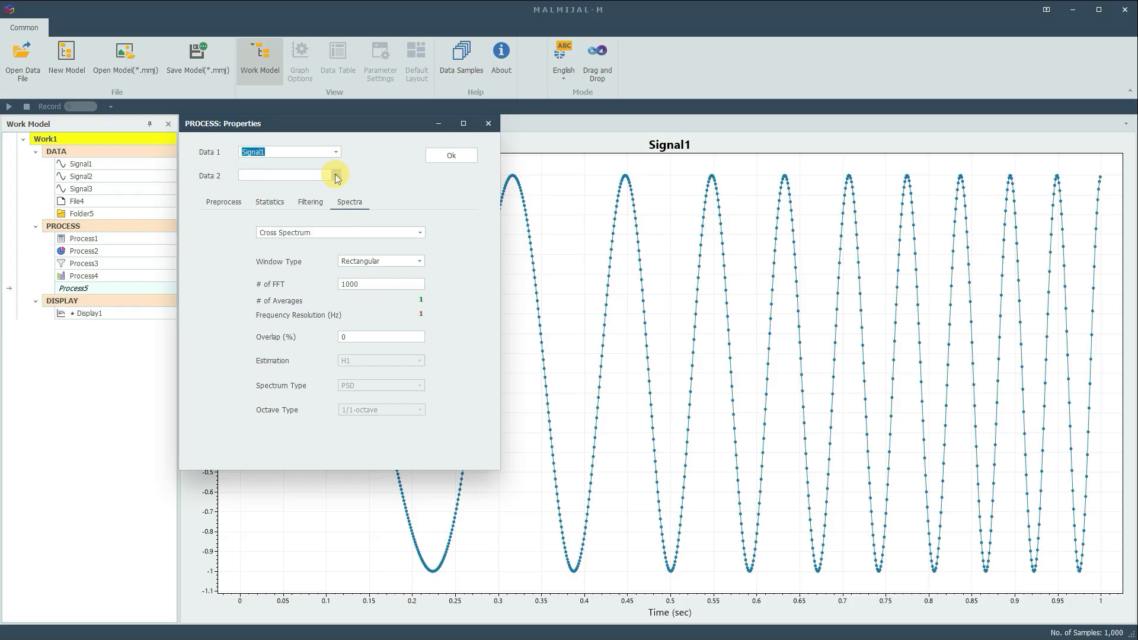
pyautogui.click(336, 175)
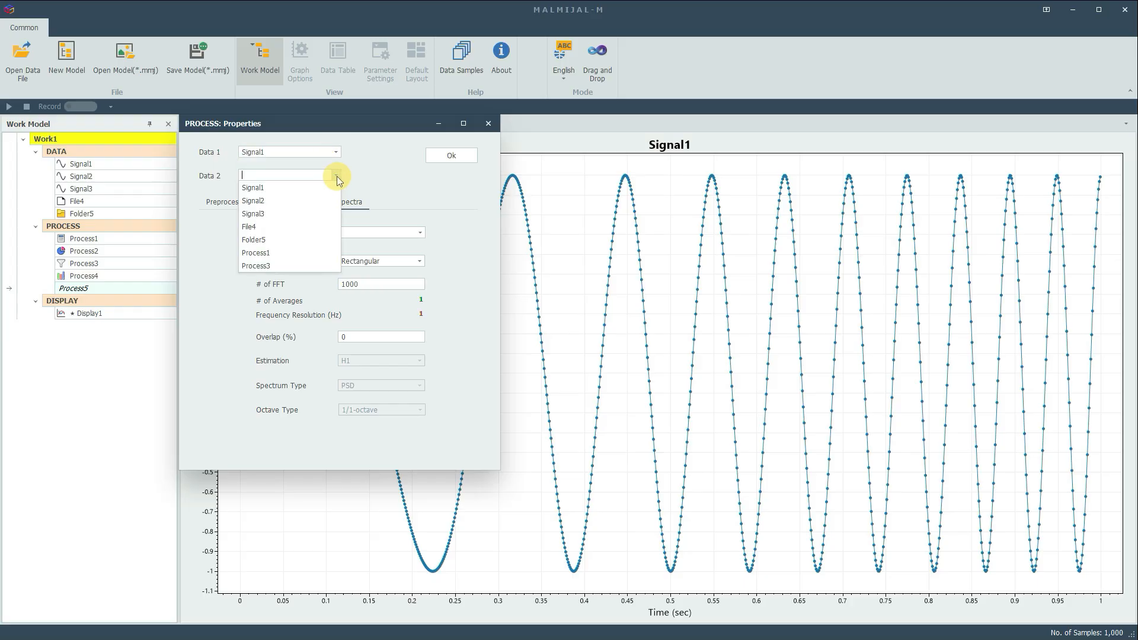
pyautogui.click(317, 213)
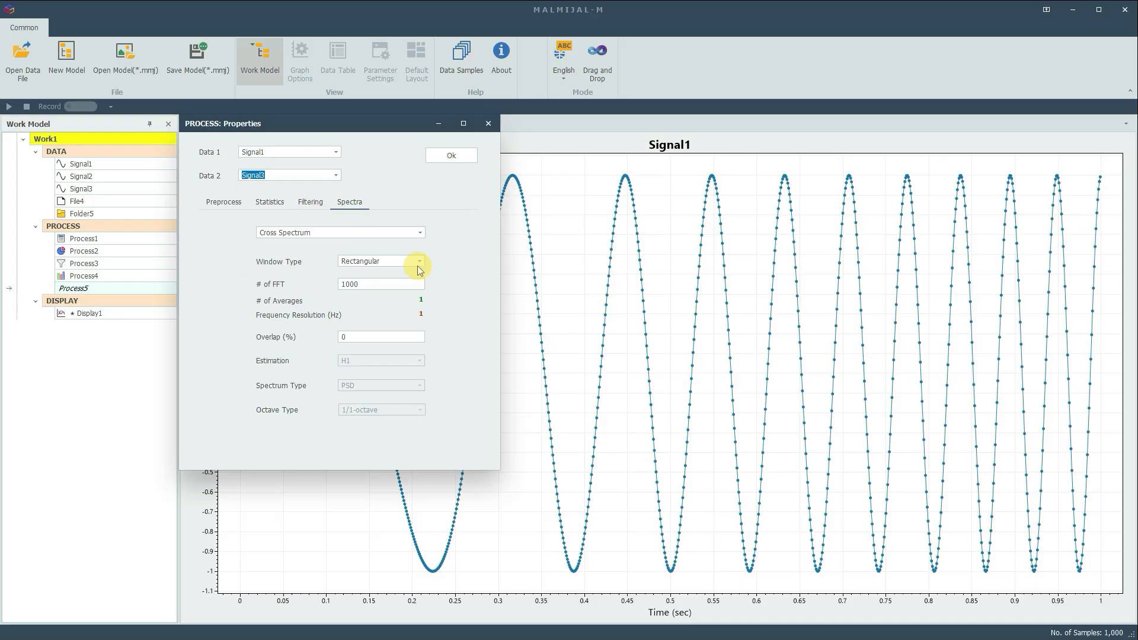
# Choose the Rectangular window type for the Cross Spectrum process and accept its properties.
pyautogui.click(419, 257)
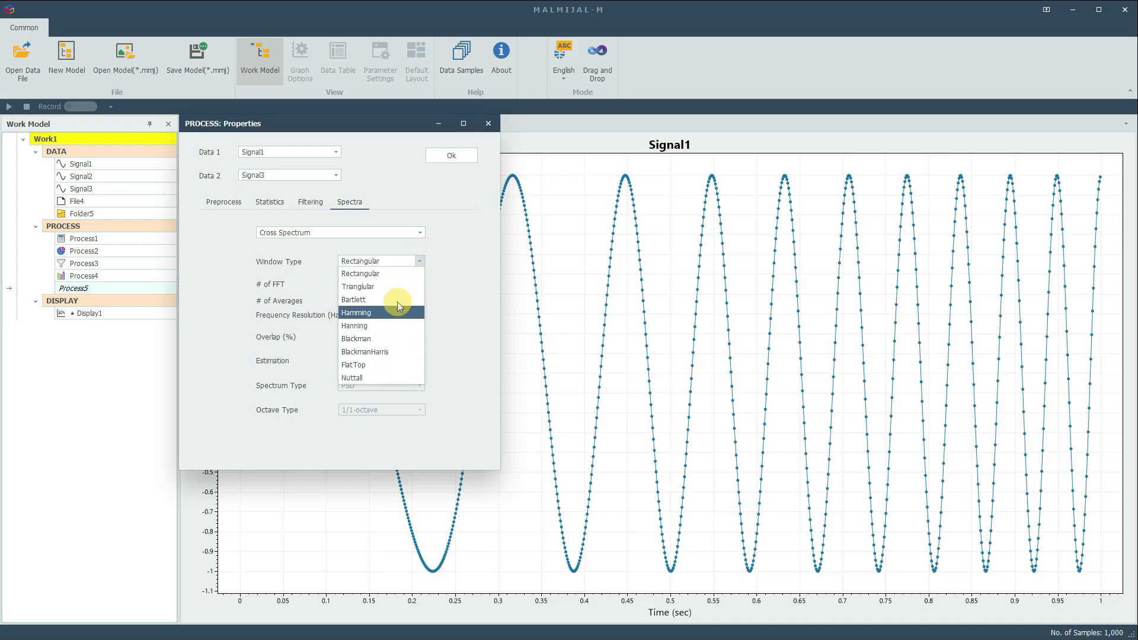
pyautogui.click(402, 274)
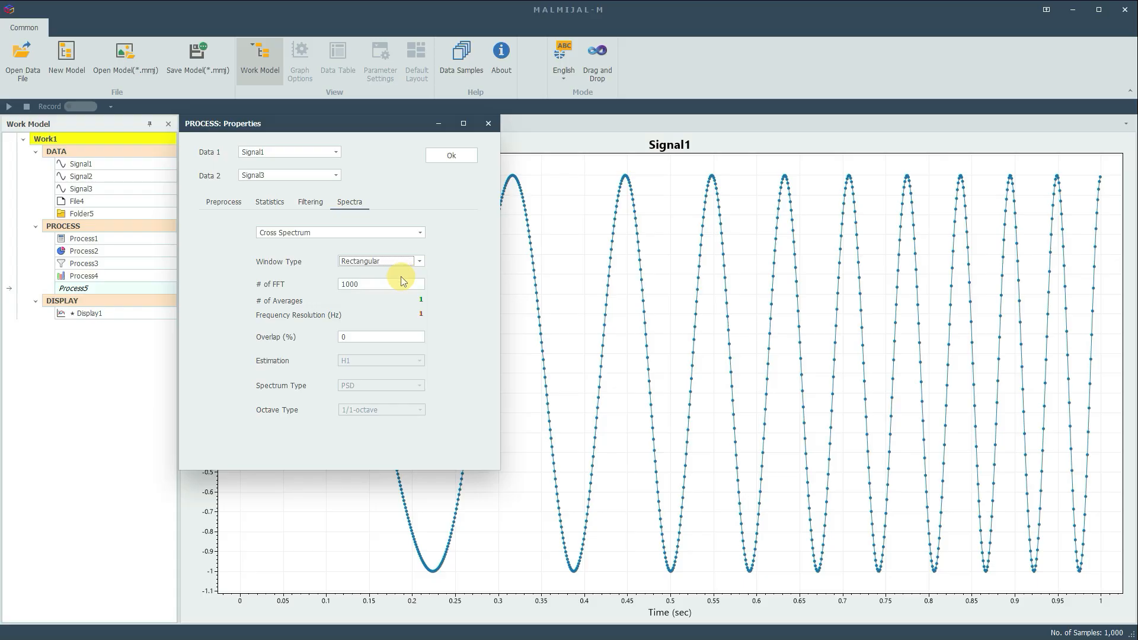
pyautogui.click(403, 282)
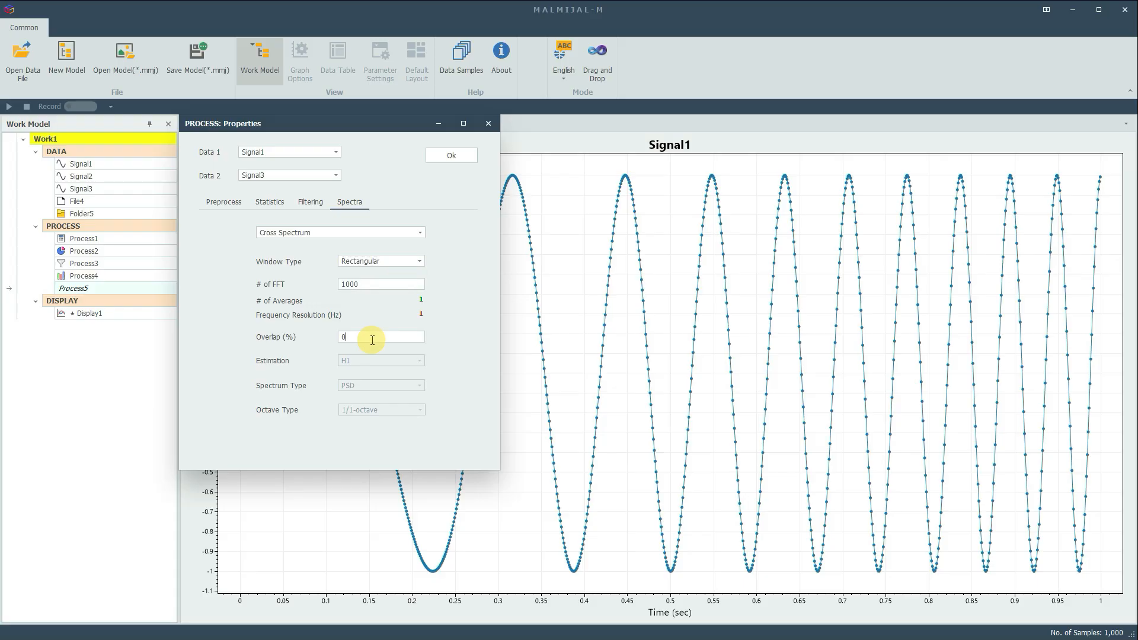
pyautogui.click(450, 159)
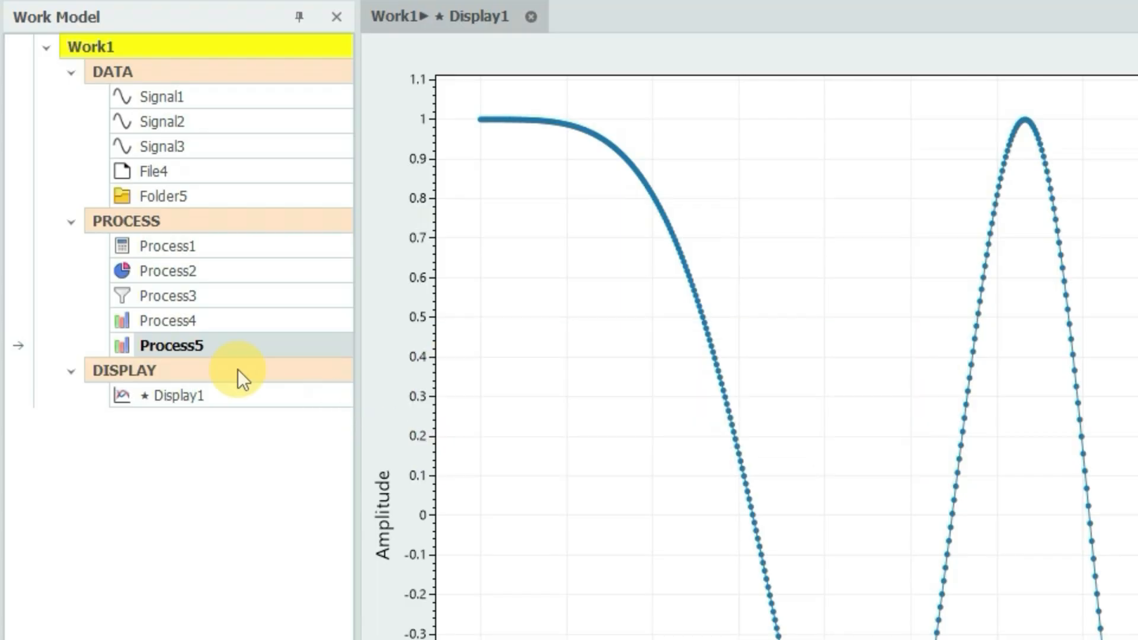
# Append a second display item to the DISPLAY section and plot Signal3 in it.
pyautogui.rightClick(237, 368)
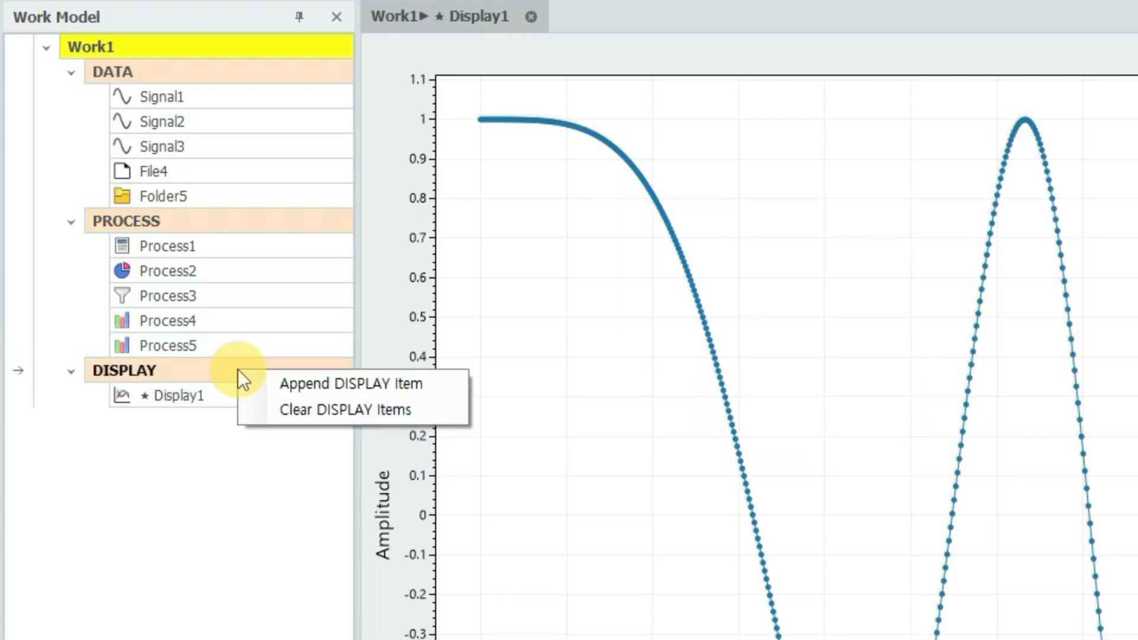
pyautogui.click(326, 383)
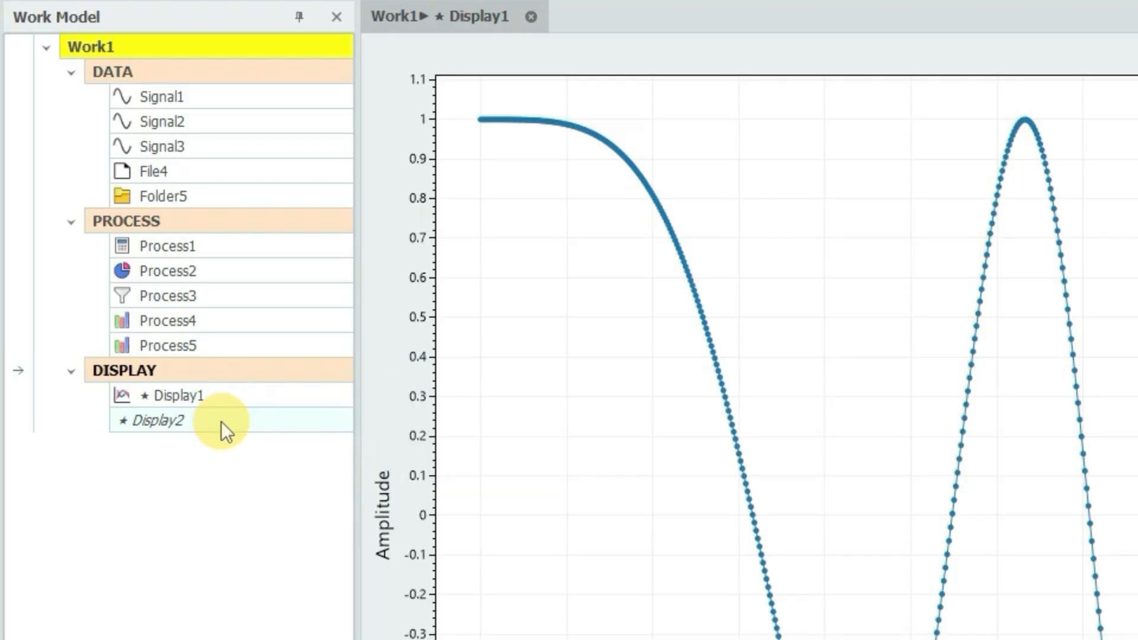
pyautogui.rightClick(222, 421)
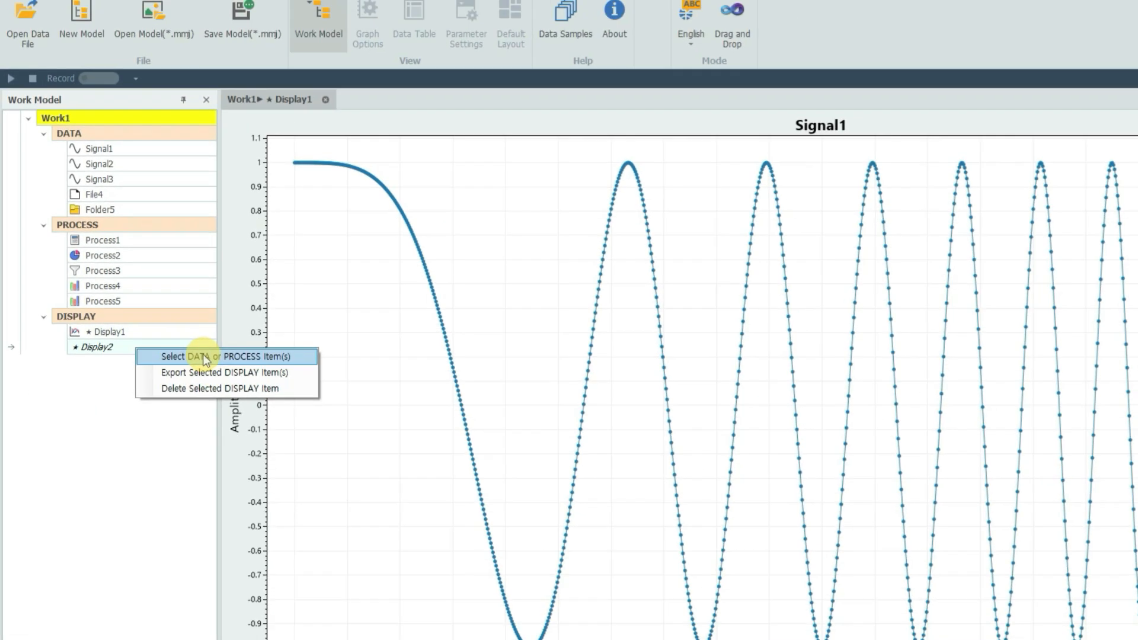
pyautogui.click(323, 435)
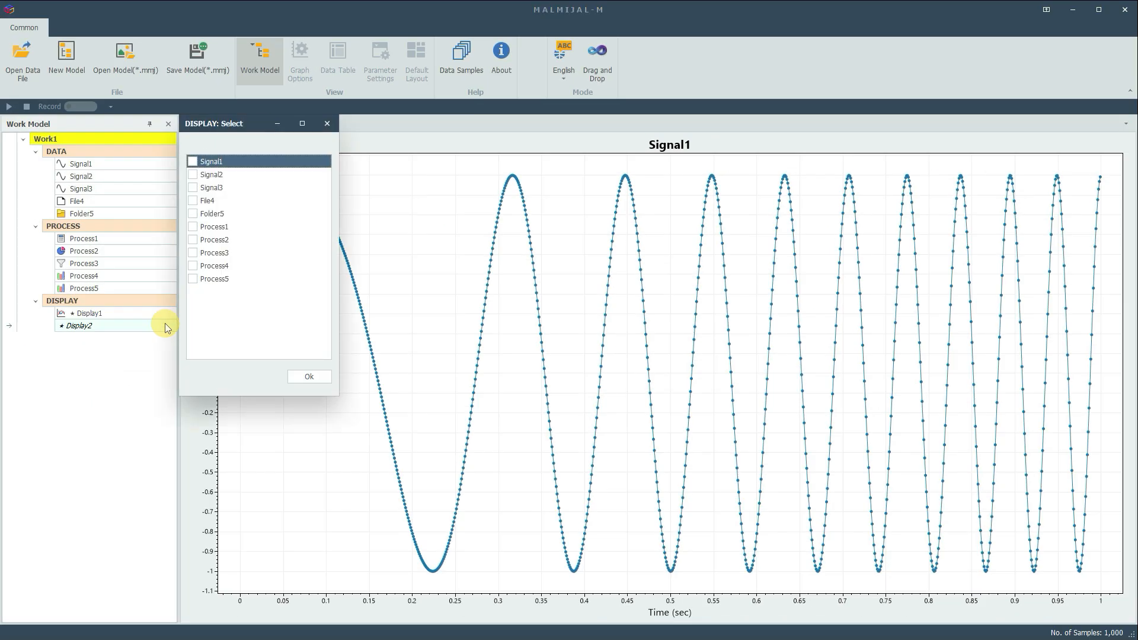
pyautogui.click(192, 189)
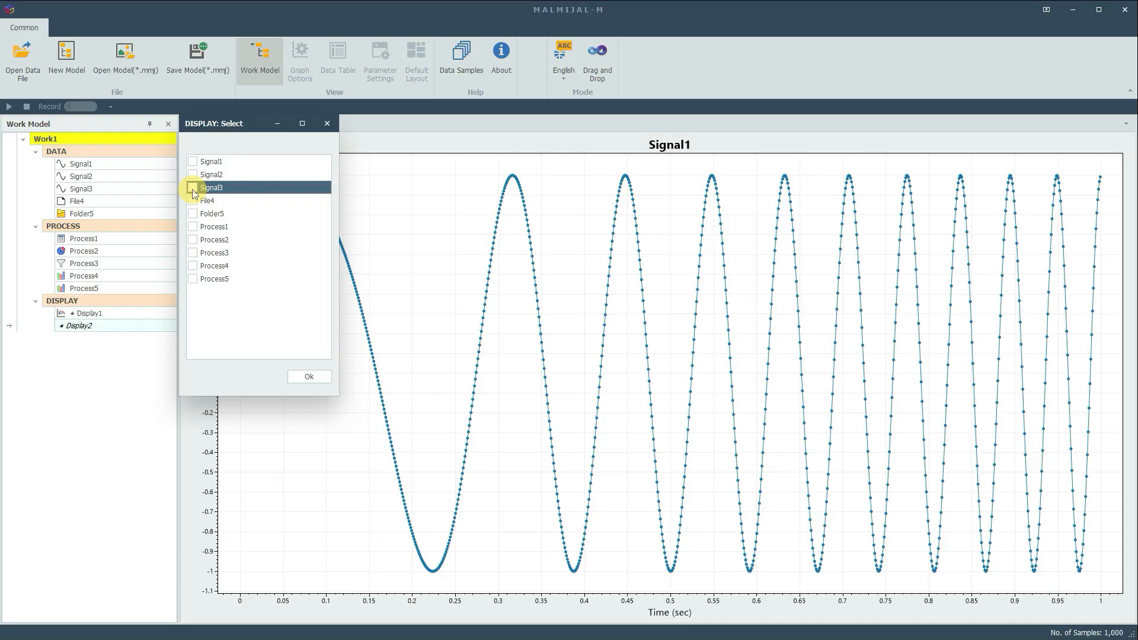
pyautogui.click(192, 189)
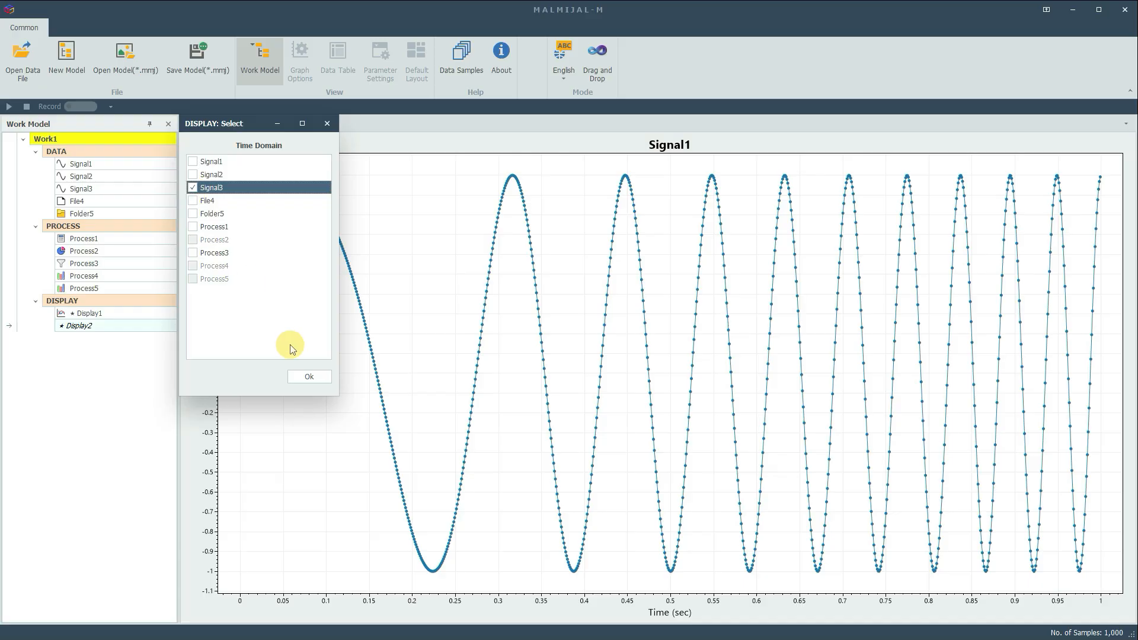
pyautogui.click(309, 376)
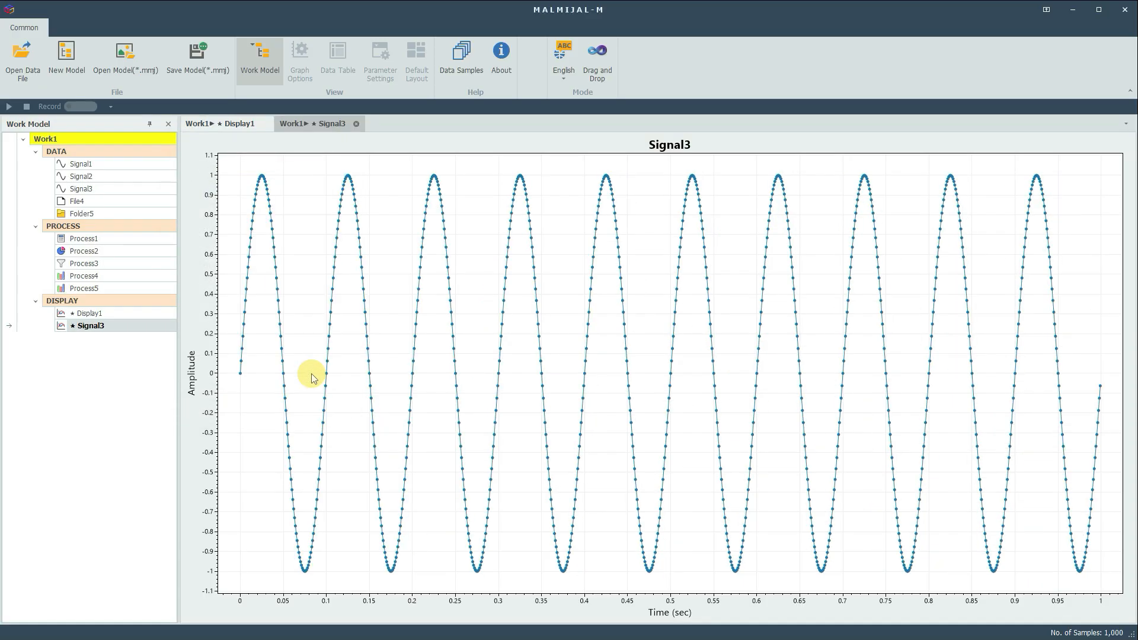
# Append a third display item to the DISPLAY section and open its data and process item selection.
pyautogui.rightClick(112, 297)
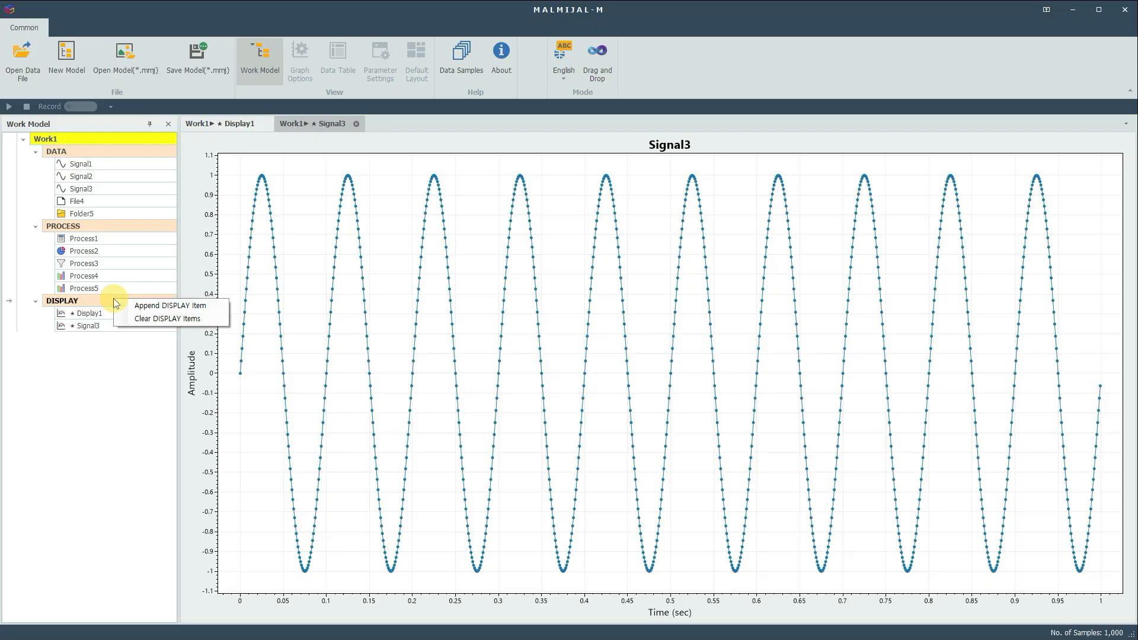
pyautogui.click(154, 304)
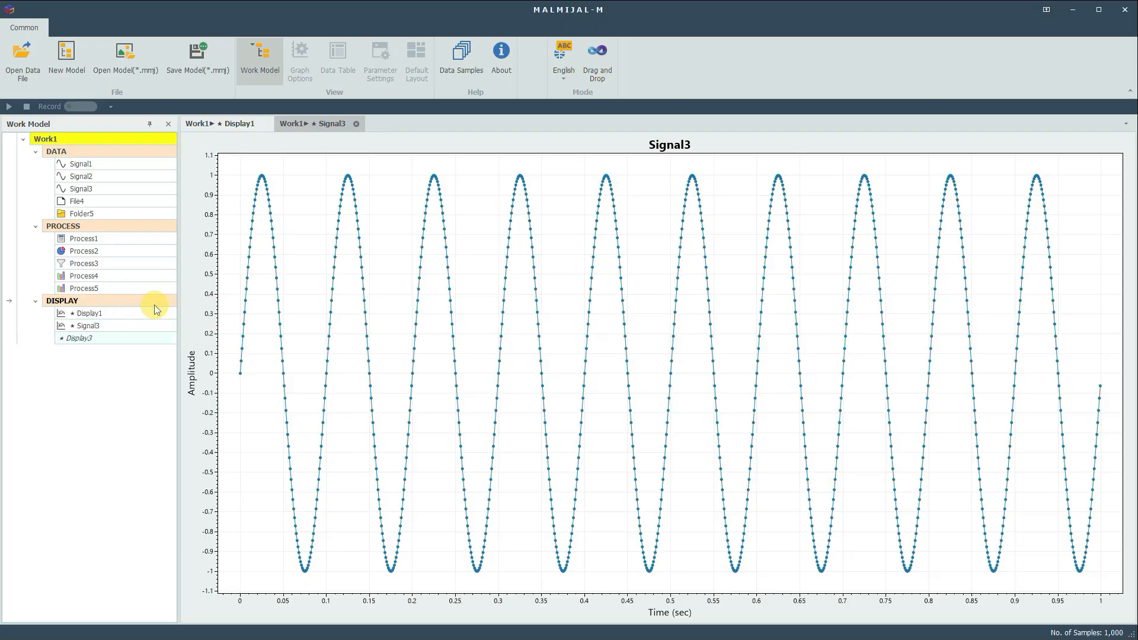
pyautogui.rightClick(138, 336)
pyautogui.click(183, 342)
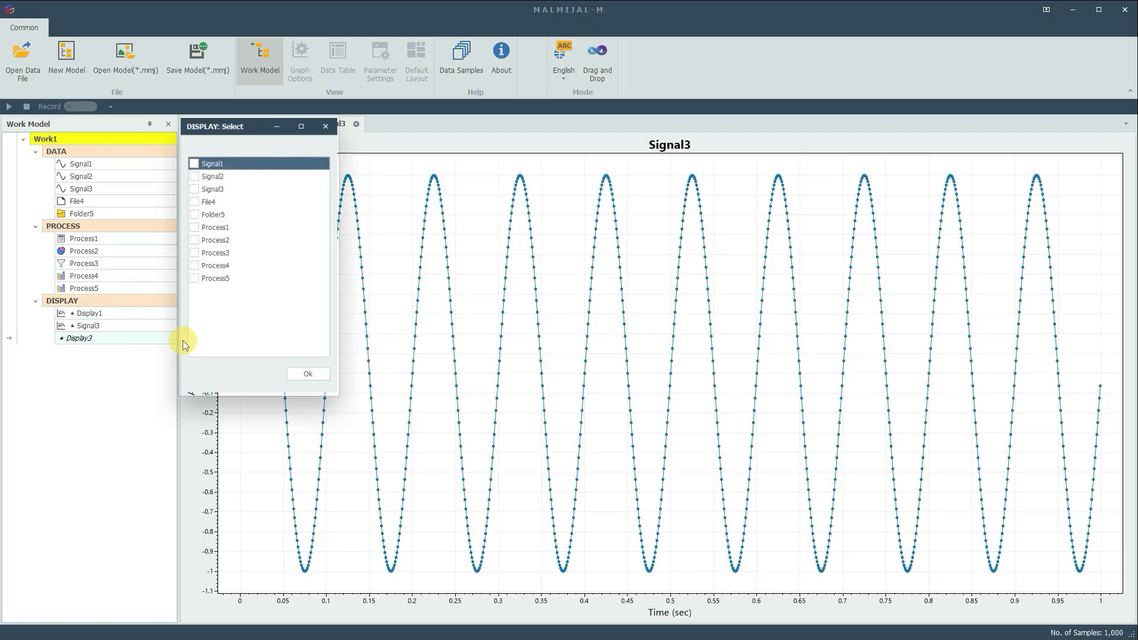
# Plot Signal1, Signal2, Signal3, File4, Folder5, Process1 and Process3 together in the third display item.
pyautogui.click(192, 201)
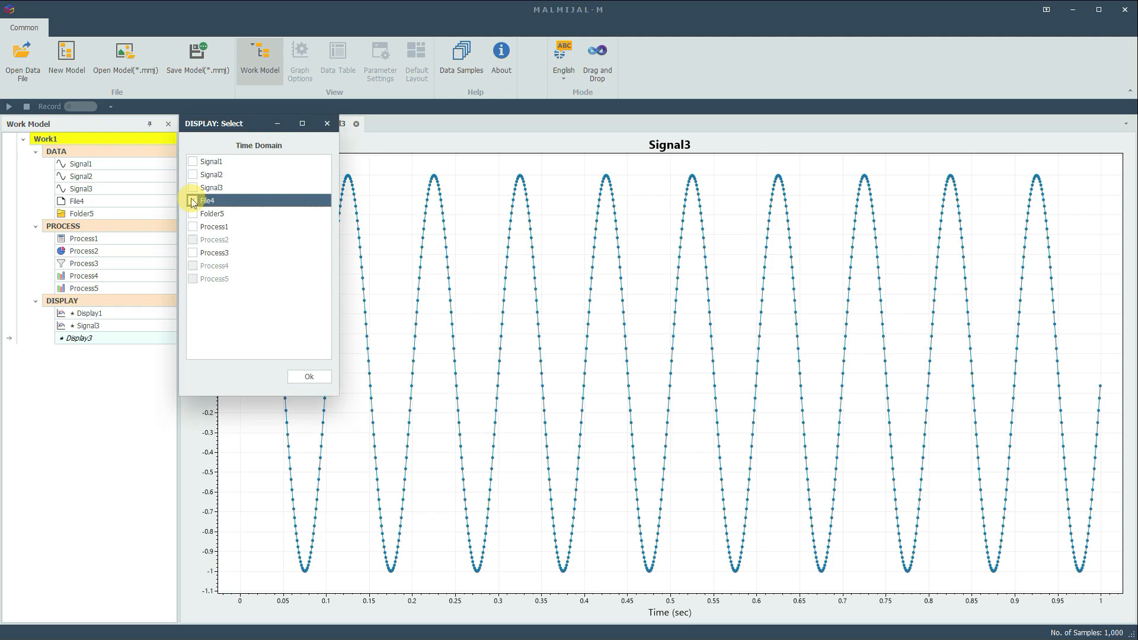
pyautogui.click(193, 201)
pyautogui.click(193, 214)
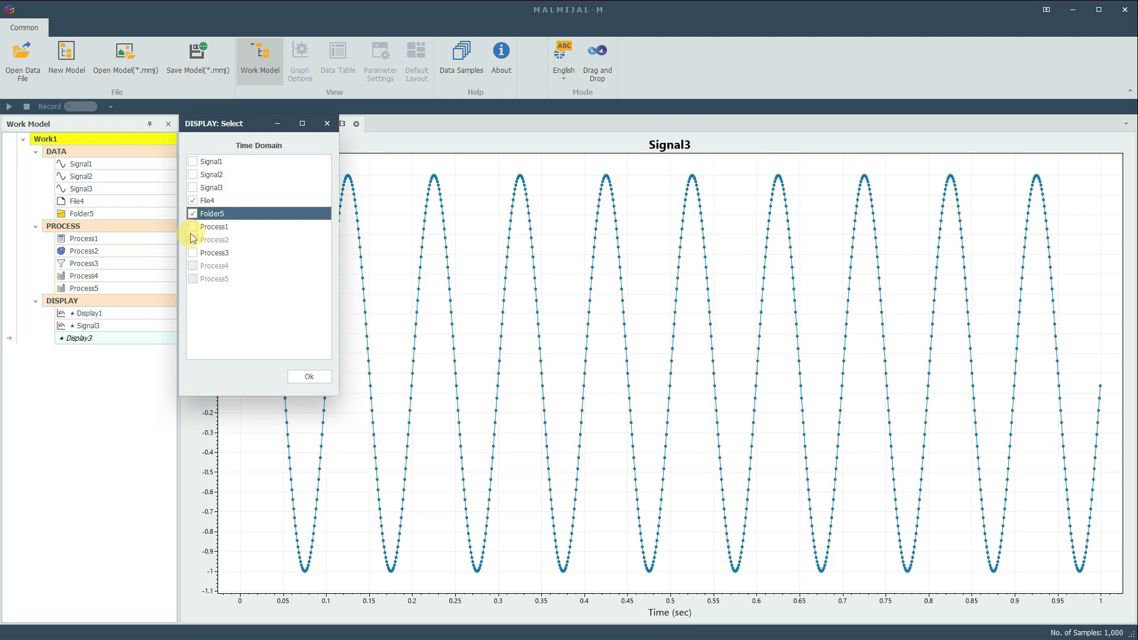
pyautogui.click(193, 227)
pyautogui.click(192, 253)
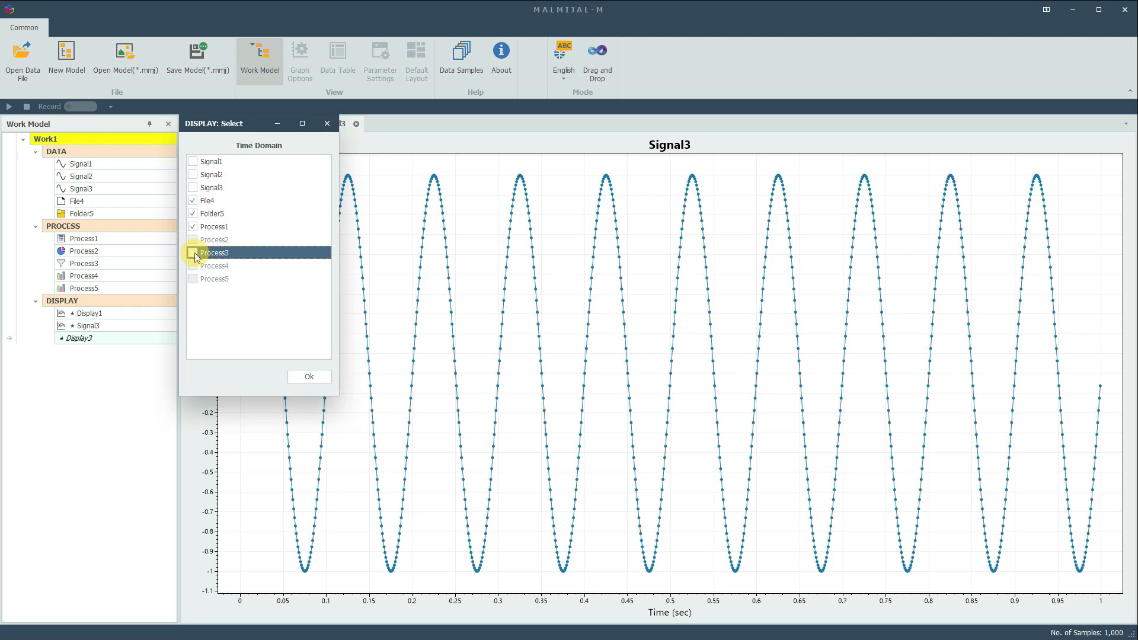
pyautogui.click(193, 188)
pyautogui.click(193, 175)
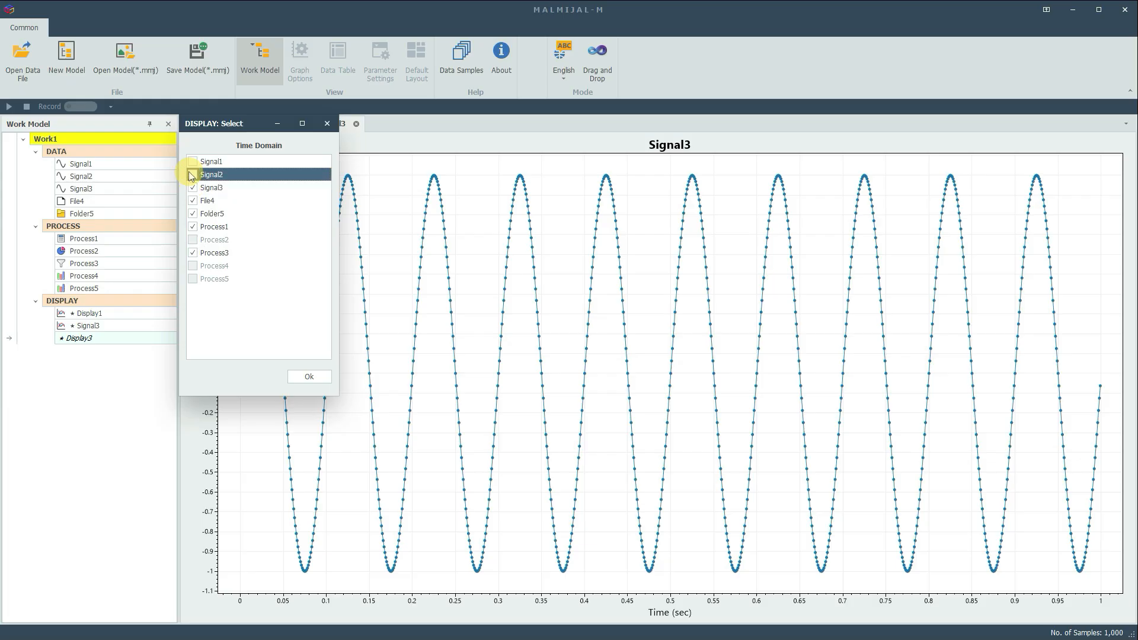
pyautogui.click(192, 162)
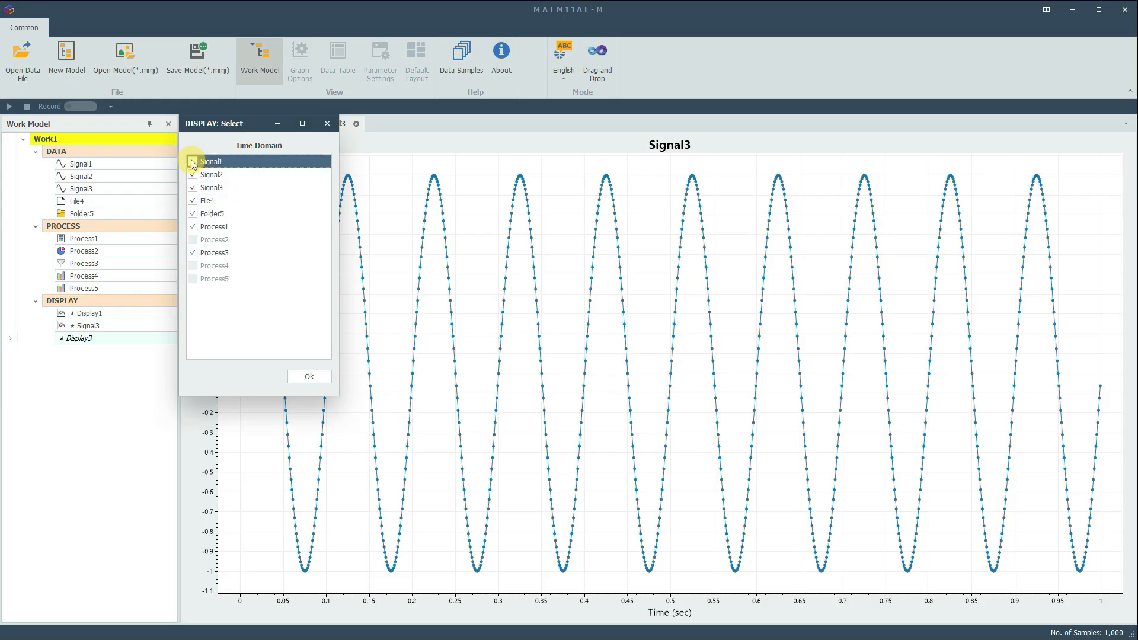
pyautogui.click(303, 375)
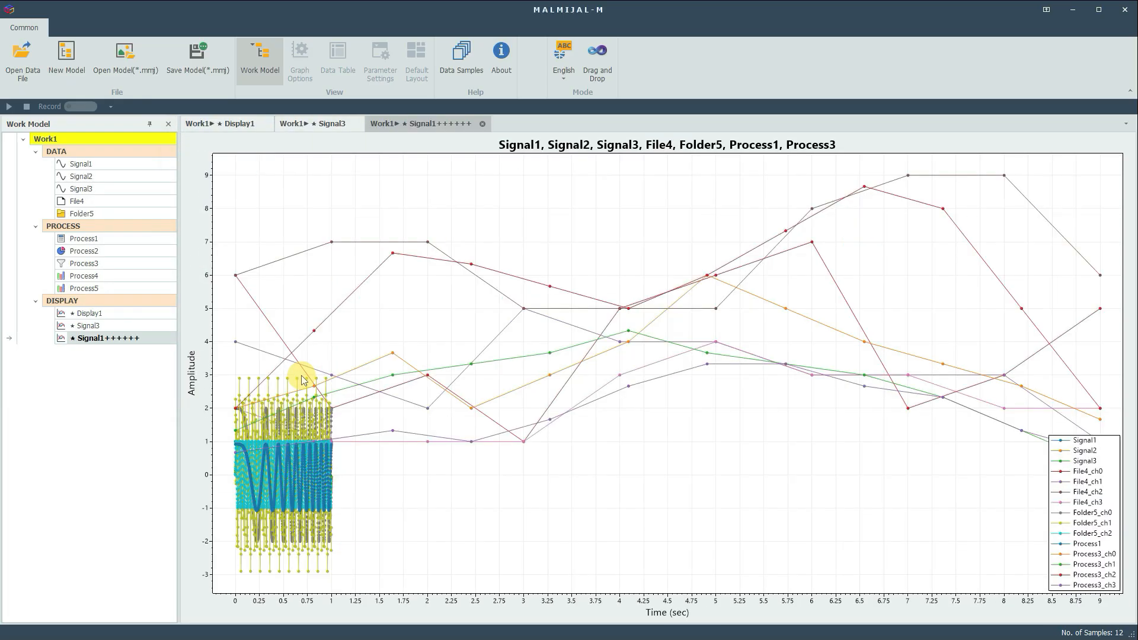
# Append a fourth display item to the DISPLAY section and plot File4 in it.
pyautogui.rightClick(126, 303)
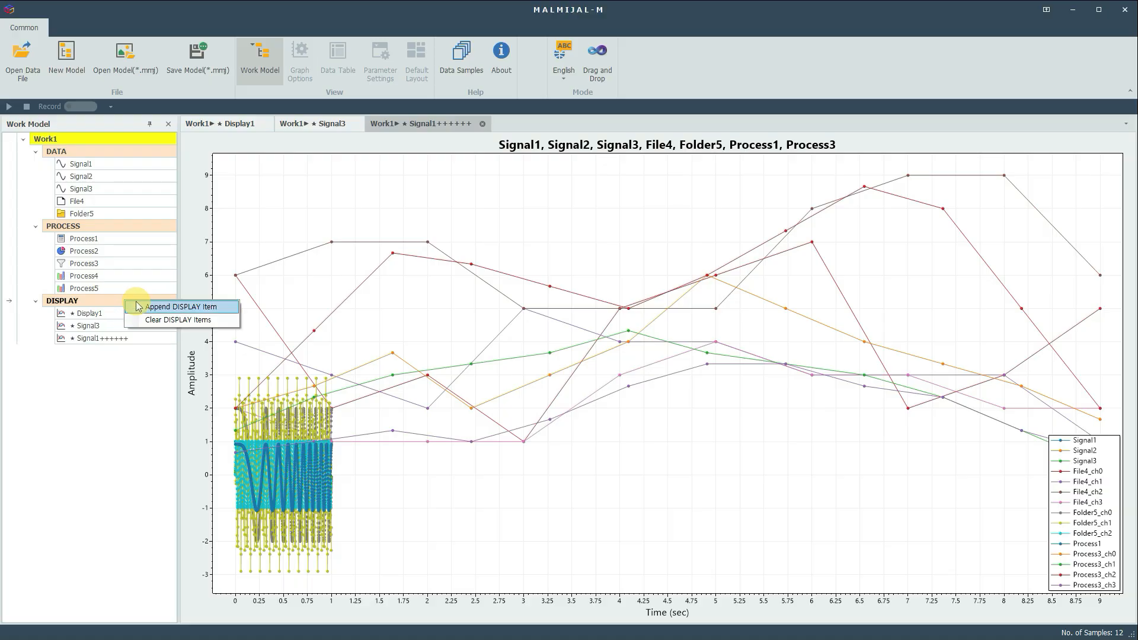
pyautogui.click(156, 307)
pyautogui.rightClick(119, 353)
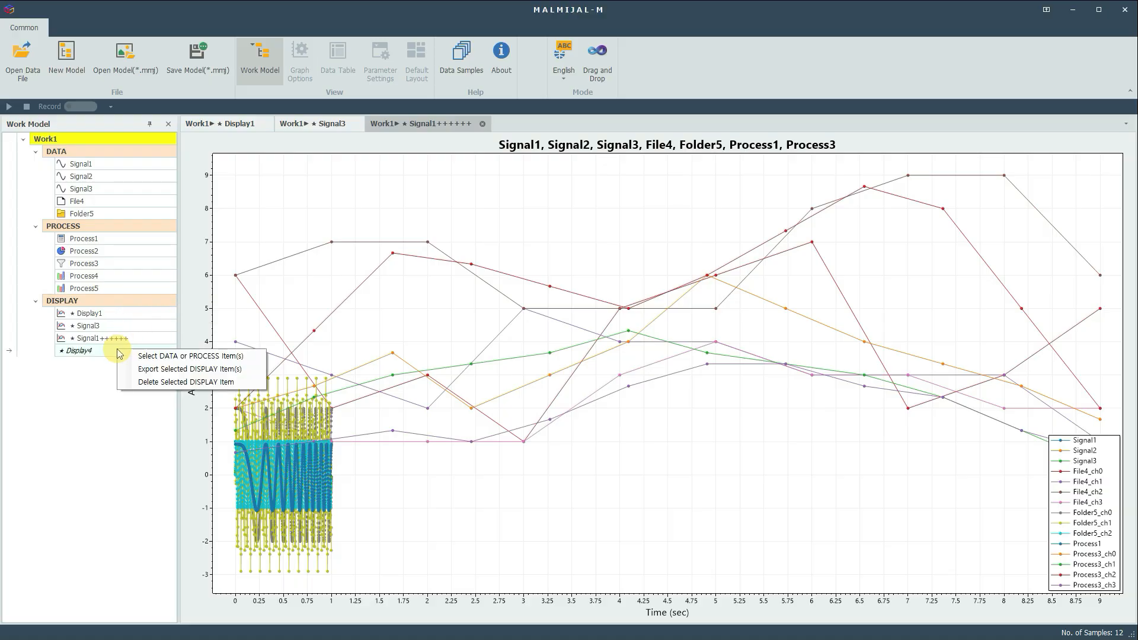
pyautogui.click(154, 356)
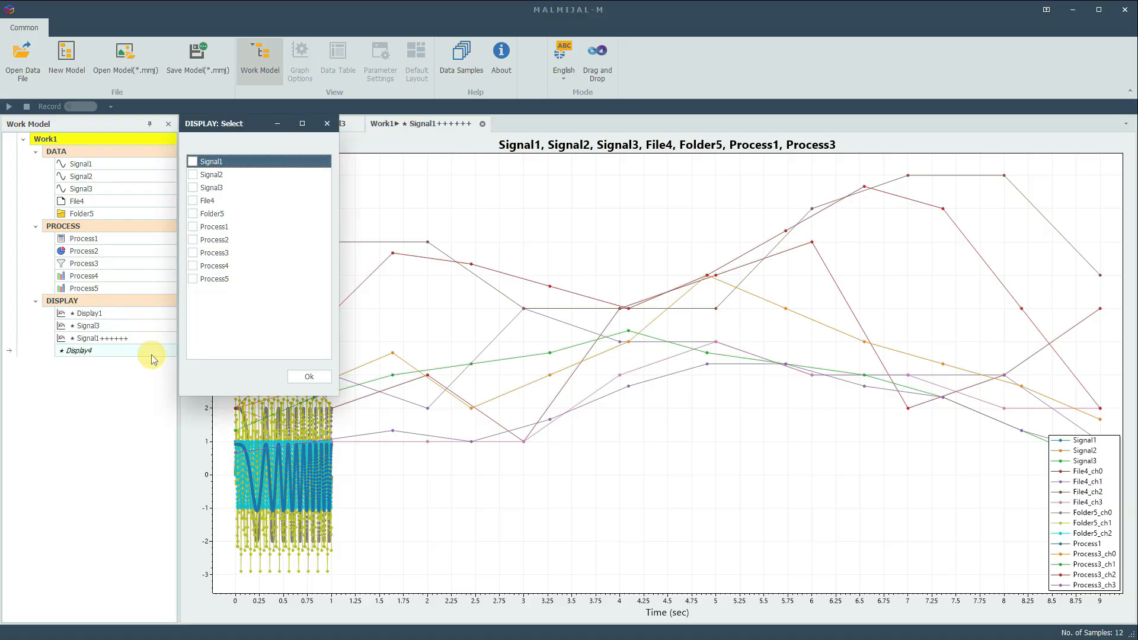
pyautogui.click(207, 201)
pyautogui.click(309, 377)
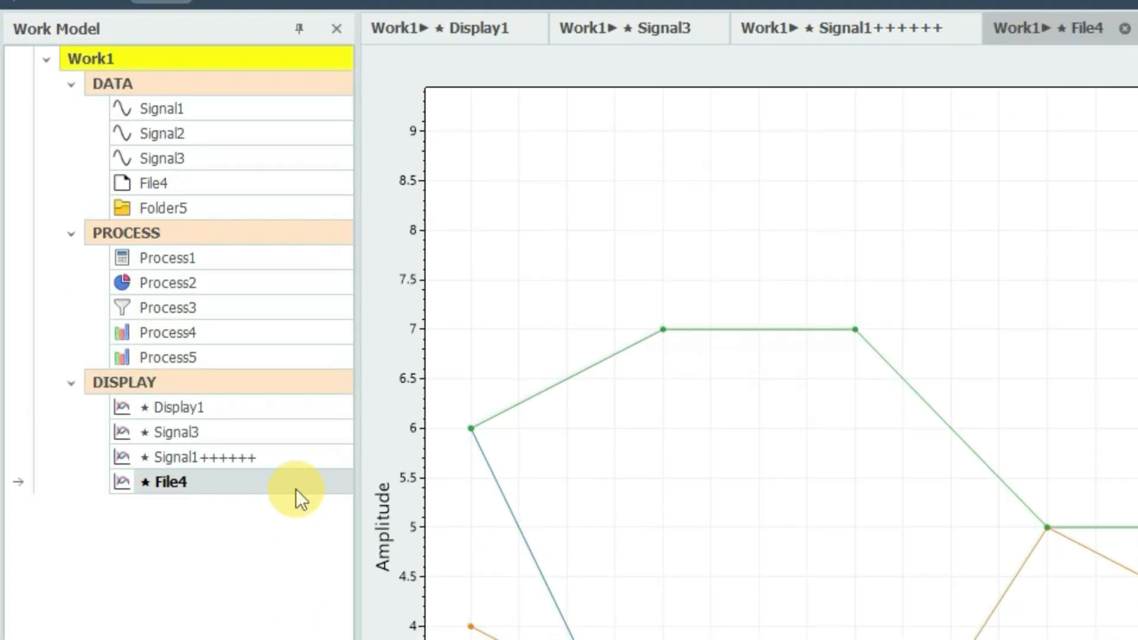
# Export the File4 display item to the Samples folder as the CSV file ★File4.csv.
pyautogui.rightClick(265, 481)
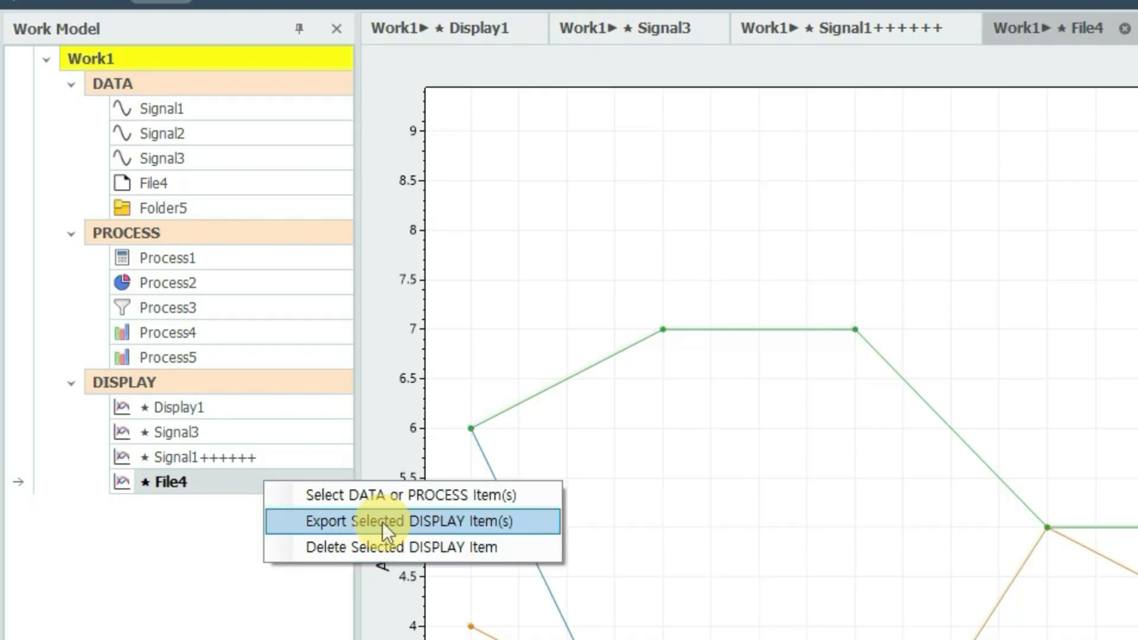
pyautogui.click(382, 521)
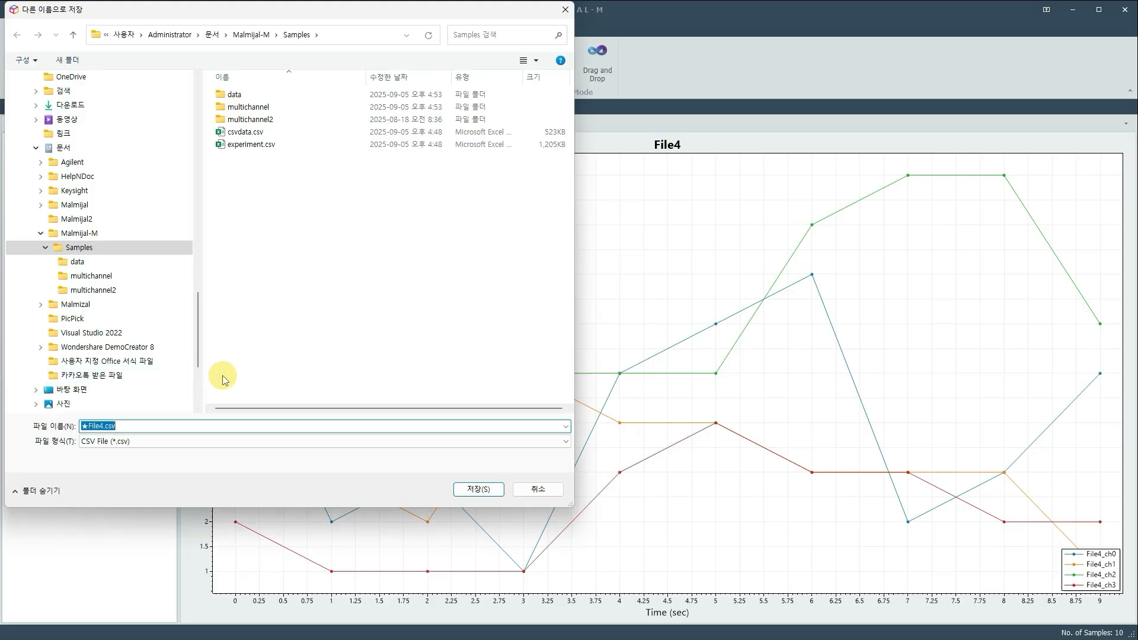
pyautogui.click(474, 489)
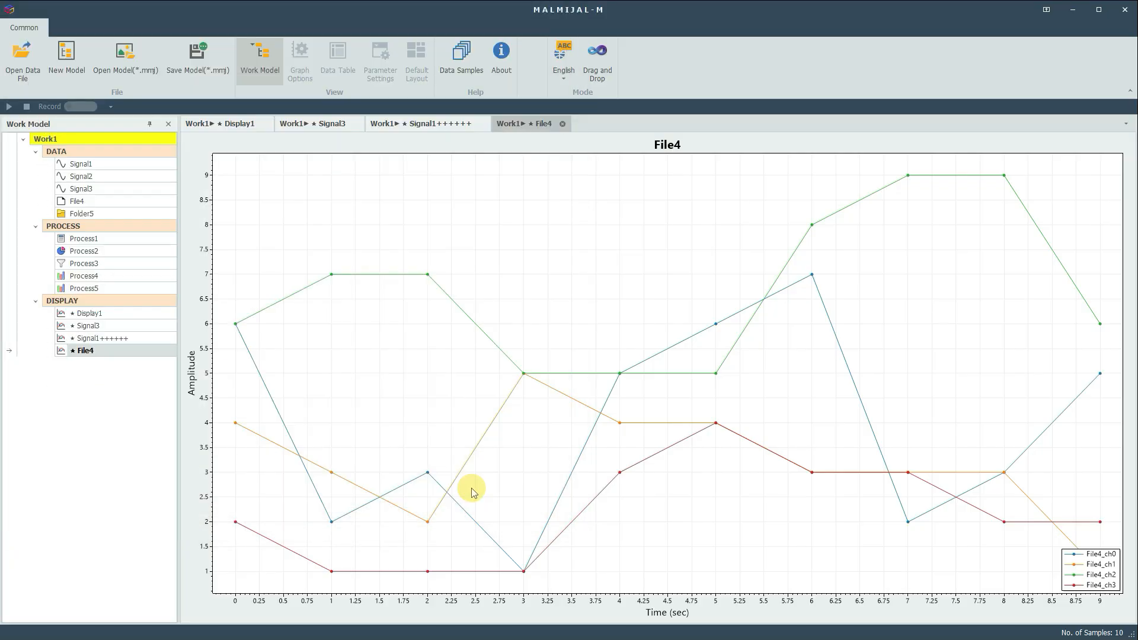
# Open the exported ★File4.csv from the data samples folder in Excel to examine its values, and close both windows.
pyautogui.click(459, 61)
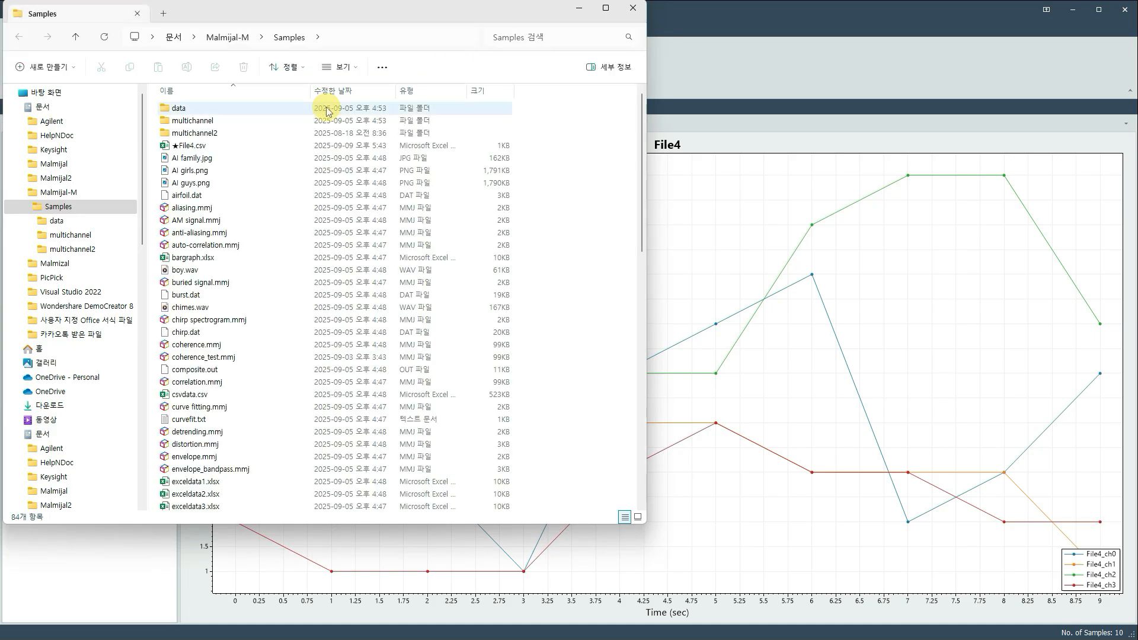
pyautogui.click(190, 149)
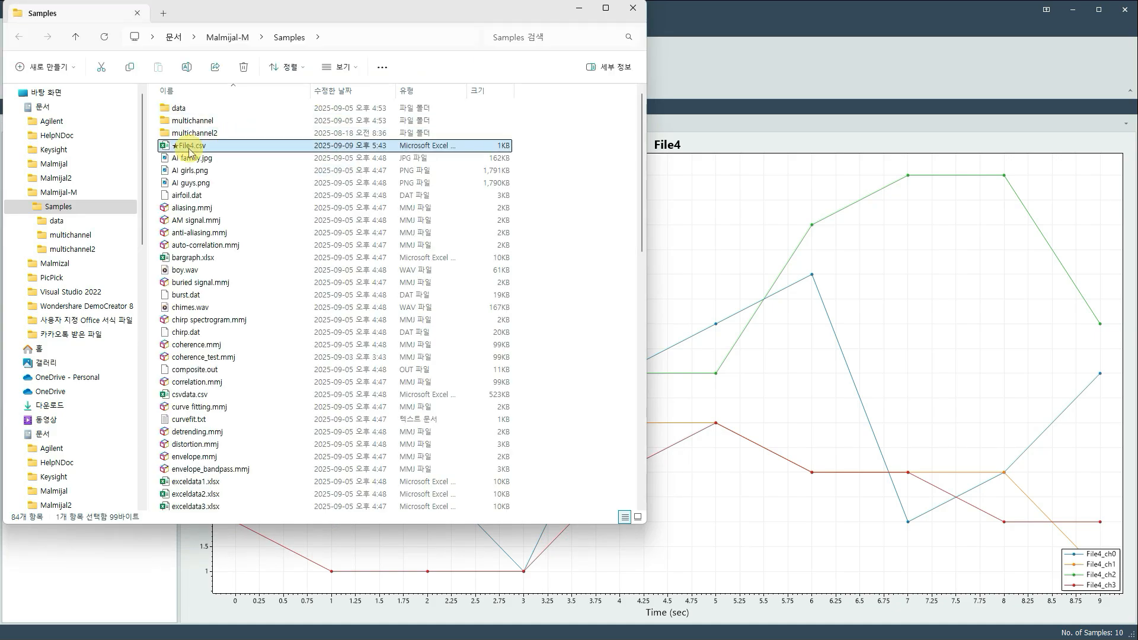
pyautogui.doubleClick(190, 151)
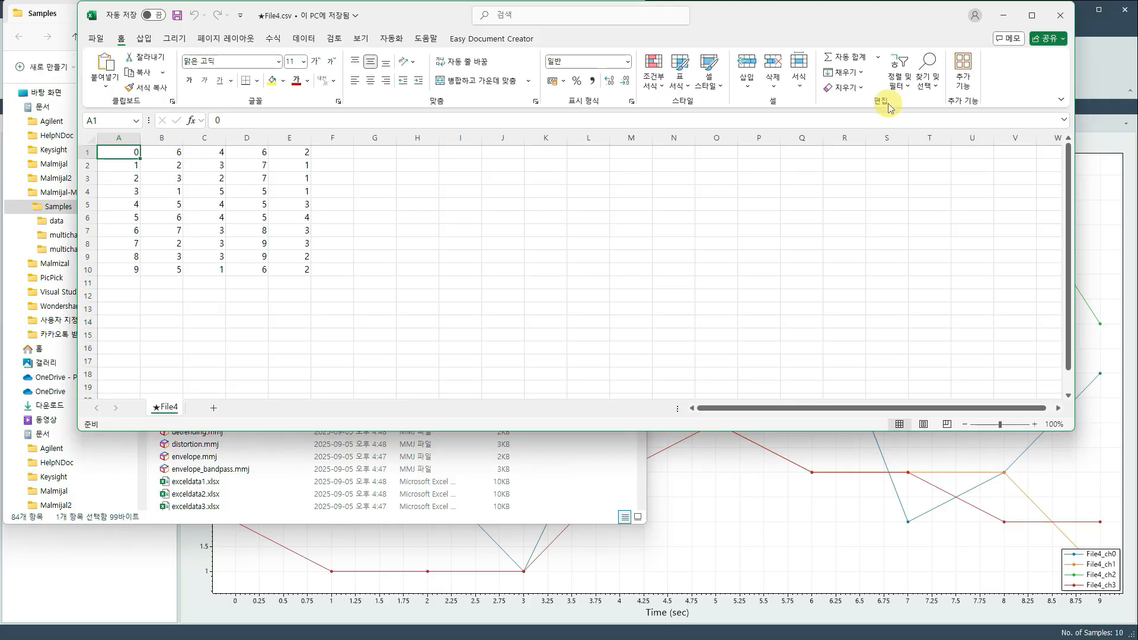
pyautogui.click(1060, 15)
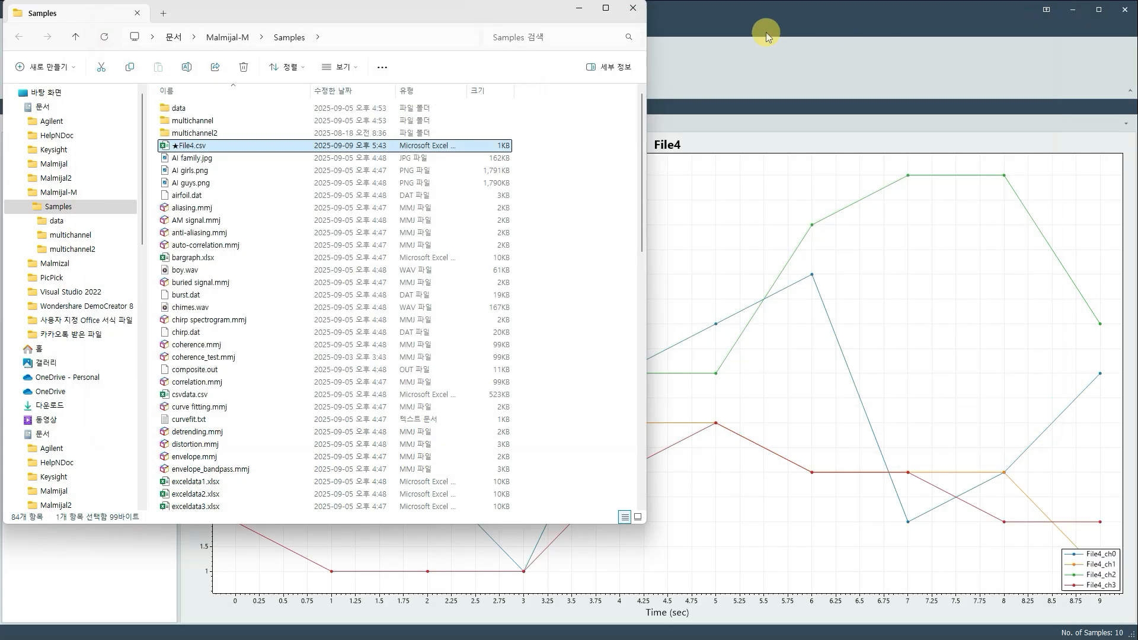
pyautogui.click(633, 8)
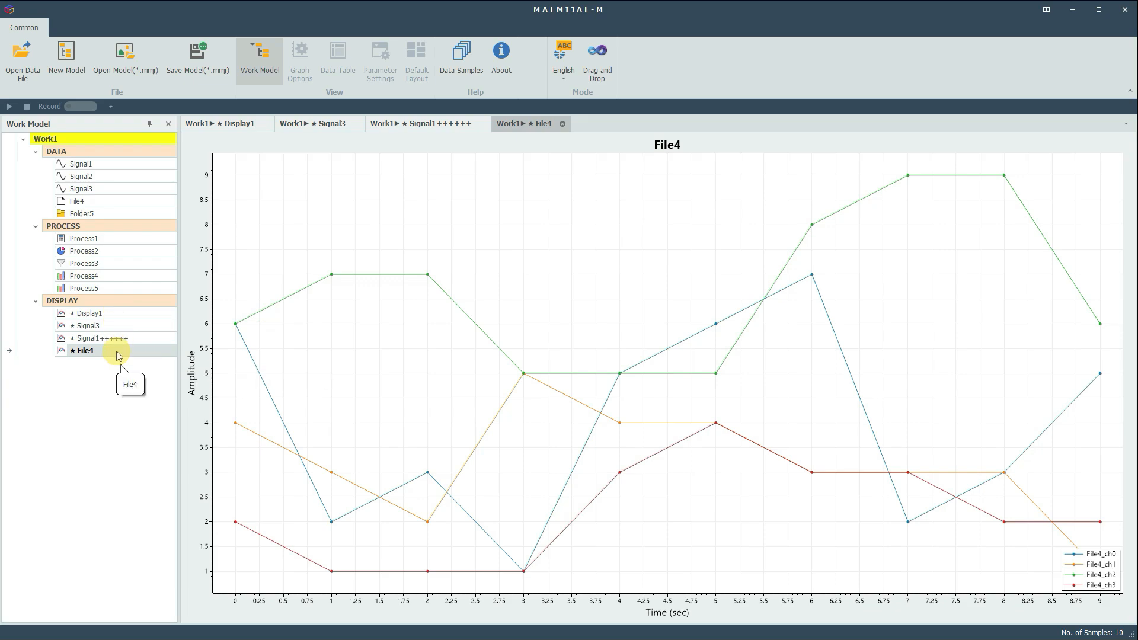
# Rename the Signal1 data item as chirp and the Process1 item as Detrend.
pyautogui.click(93, 165)
pyautogui.click(93, 165)
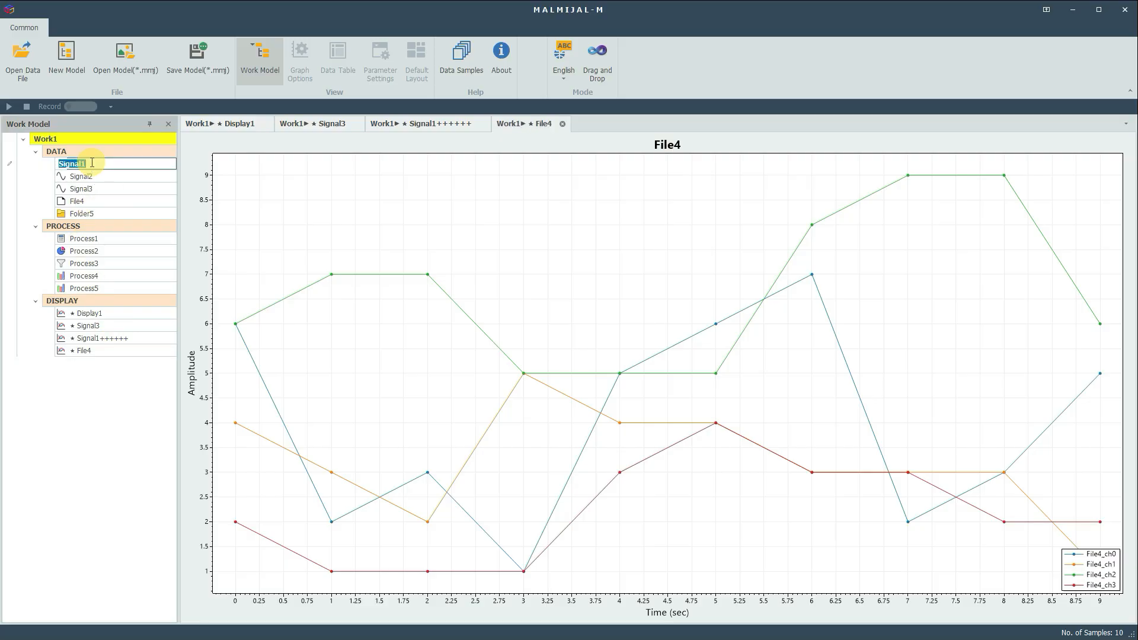
pyautogui.write('chirp')
pyautogui.click(125, 238)
pyautogui.click(125, 239)
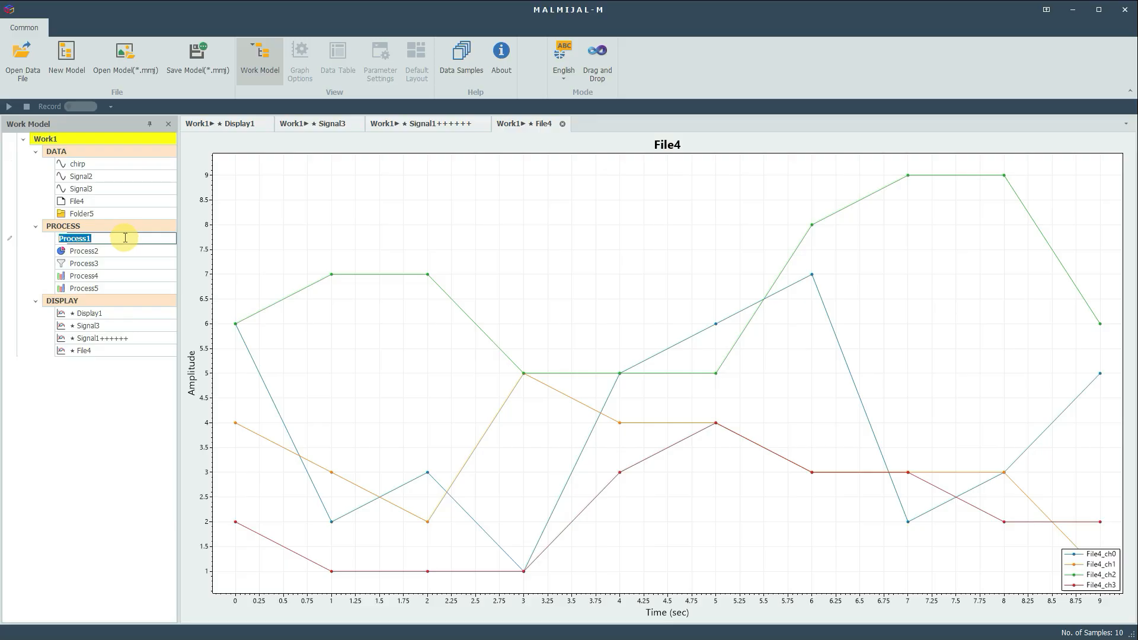
pyautogui.write('Detrend')
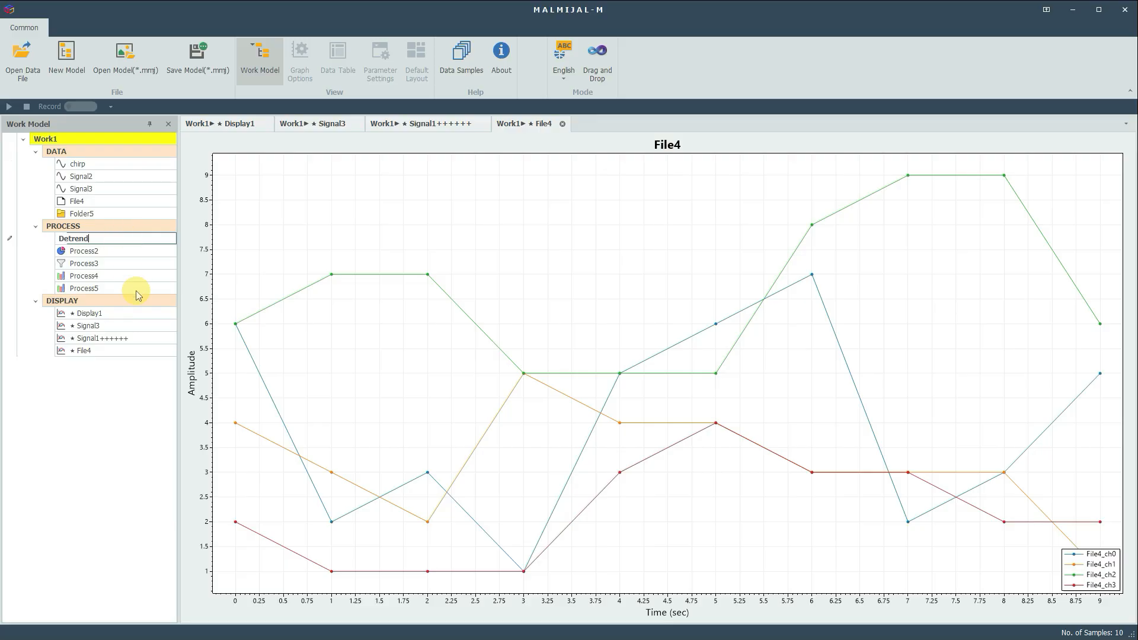
# Rename the Display1 item as Chirp Graph.
pyautogui.click(92, 312)
pyautogui.click(92, 312)
pyautogui.write('Ch')
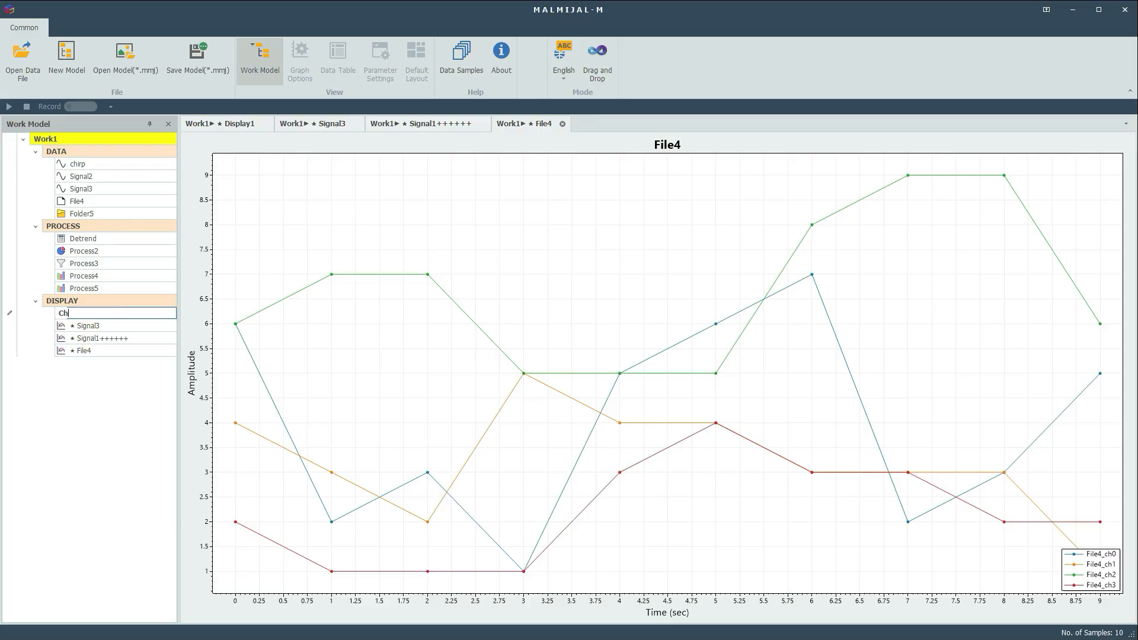
pyautogui.write('irp Graph')
pyautogui.press('Return')
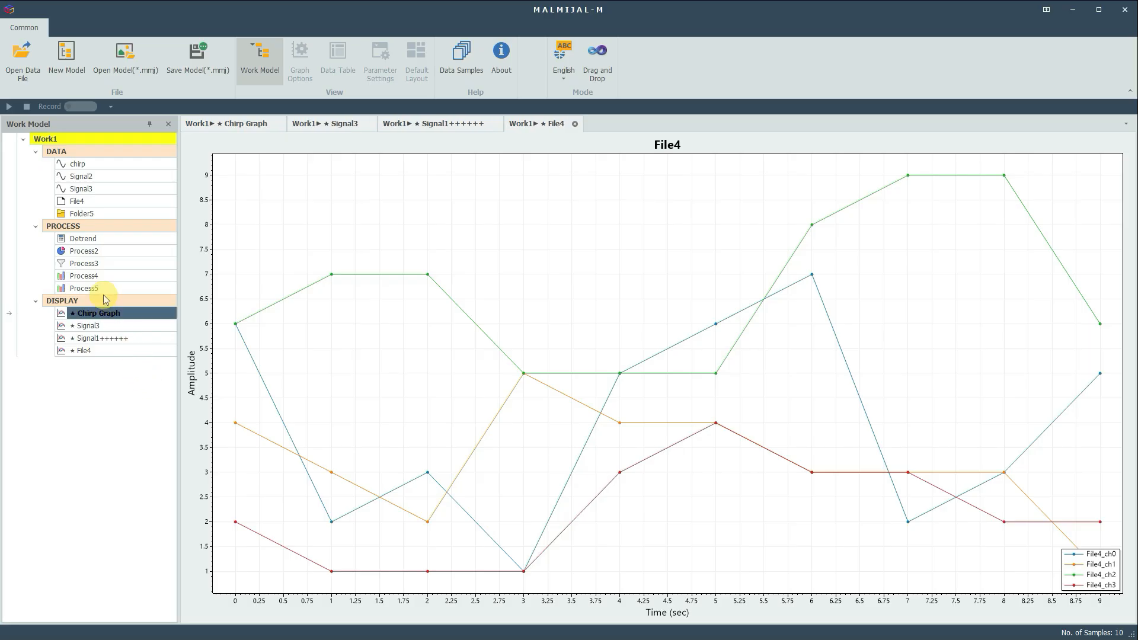
# Reorder the items within the DISPLAY, PROCESS and DATA sections, placing Signal1++++++, Process2 and Folder5 first in their sections.
pyautogui.click(91, 339)
pyautogui.moveTo(91, 339)
pyautogui.mouseDown()
pyautogui.moveTo(92, 324)
pyautogui.moveTo(106, 341)
pyautogui.moveTo(101, 328)
pyautogui.mouseUp()
pyautogui.moveTo(114, 278)
pyautogui.mouseDown()
pyautogui.moveTo(119, 247)
pyautogui.moveTo(107, 283)
pyautogui.mouseUp()
pyautogui.moveTo(89, 213); pyautogui.dragTo(110, 198)
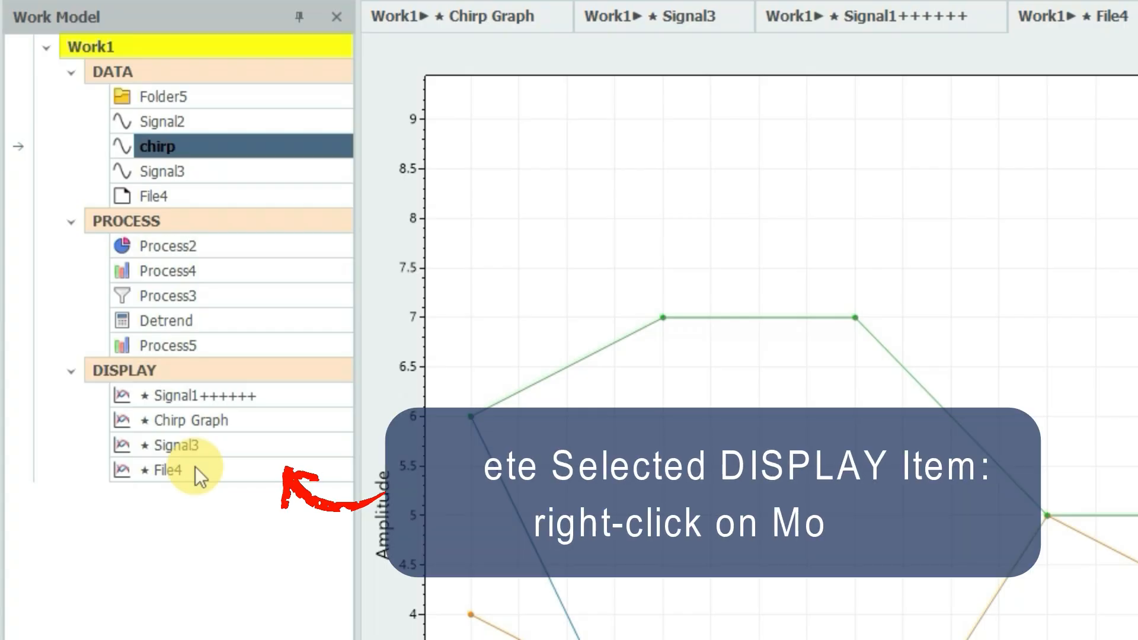
# Delete the File4 display item and the Process5 item from the work model.
pyautogui.rightClick(195, 474)
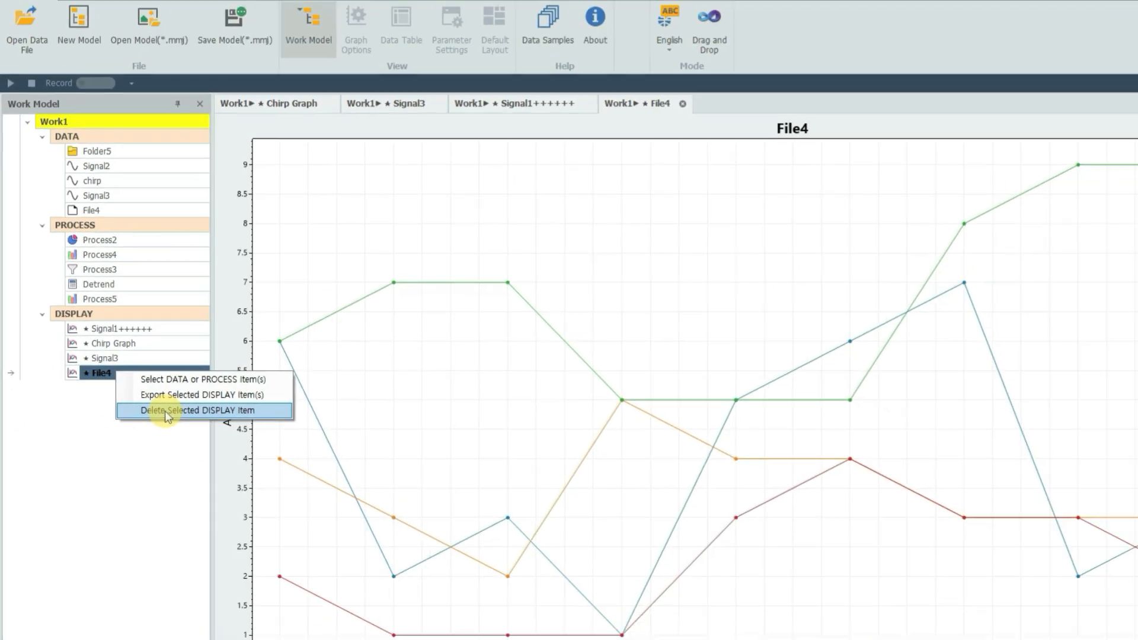
pyautogui.click(278, 535)
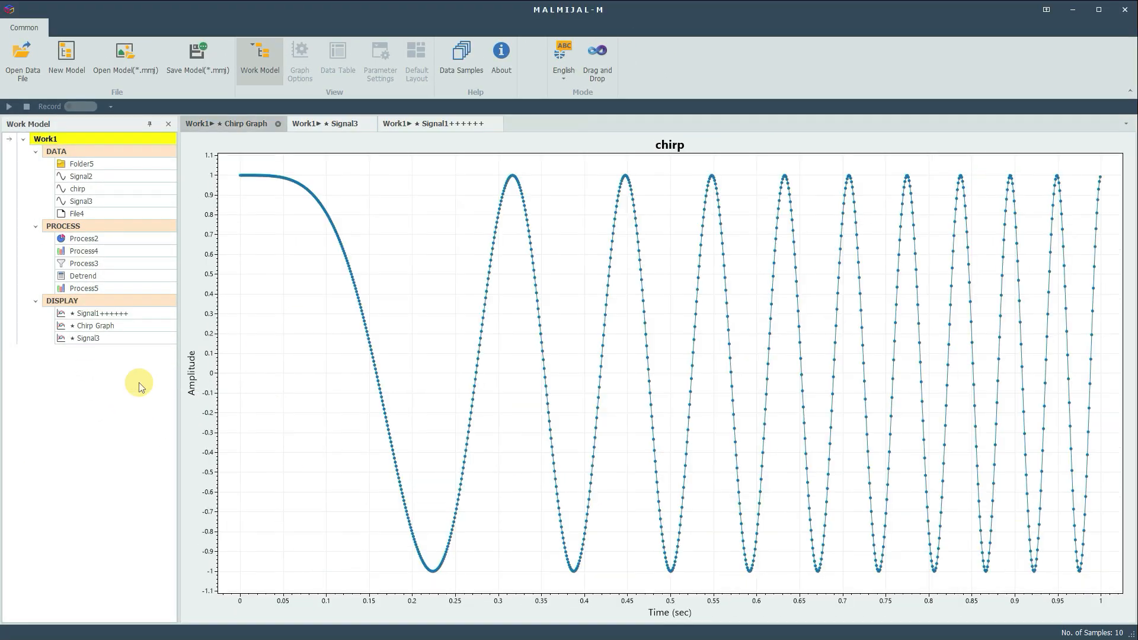
pyautogui.rightClick(104, 288)
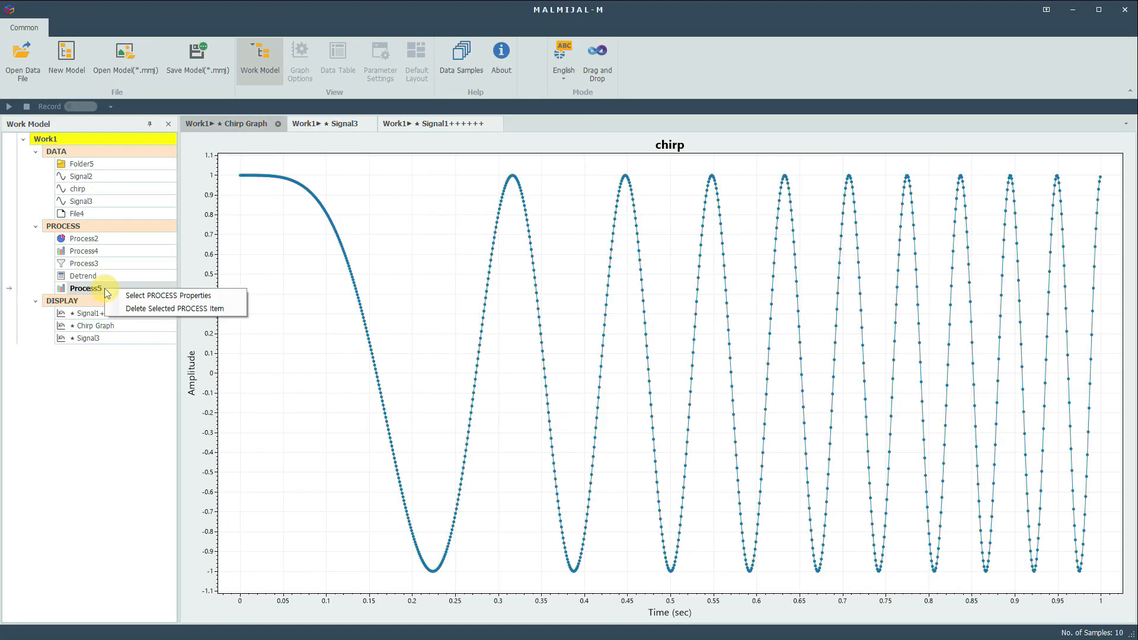
pyautogui.click(136, 308)
# Show the Signal1++++++ graph and delete the Signal2 data item together with its connection data.
pyautogui.click(135, 305)
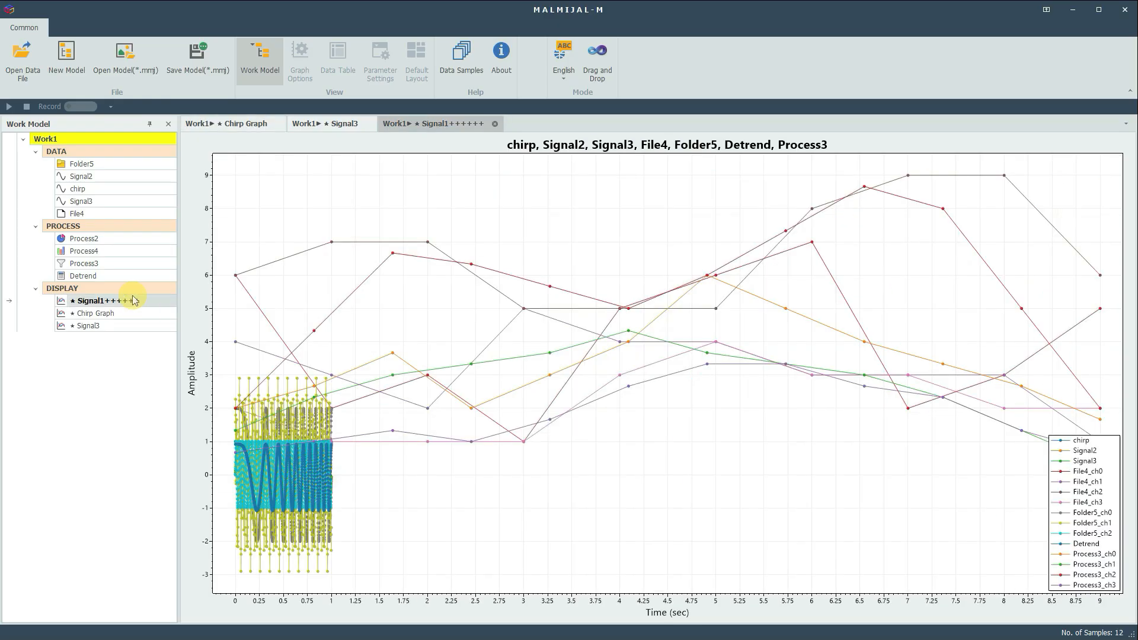
pyautogui.rightClick(100, 179)
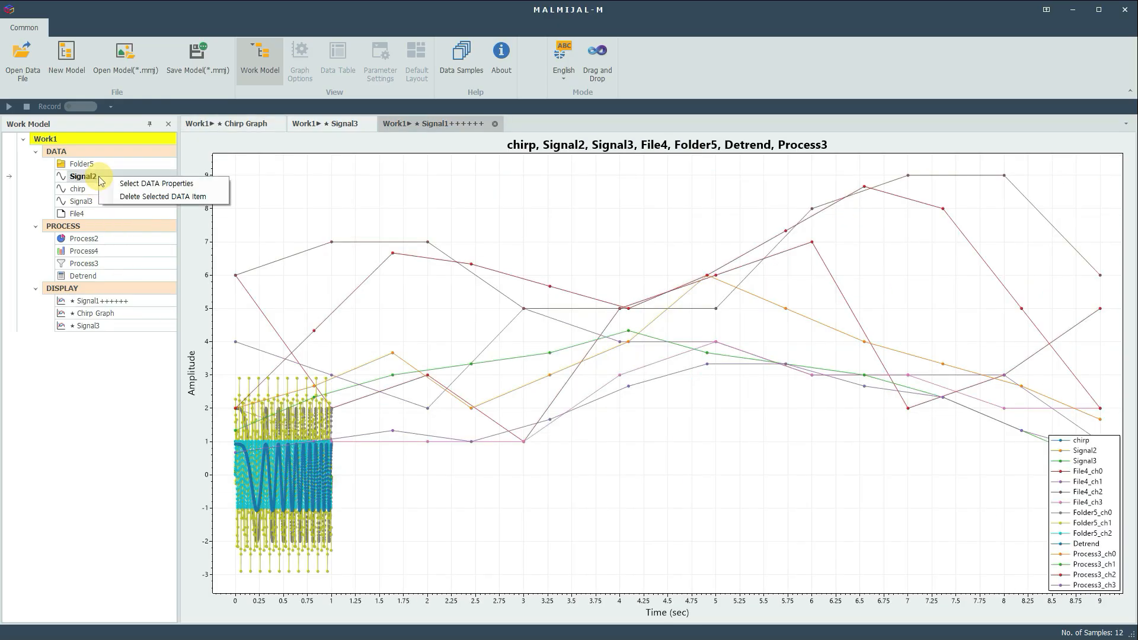
pyautogui.click(138, 197)
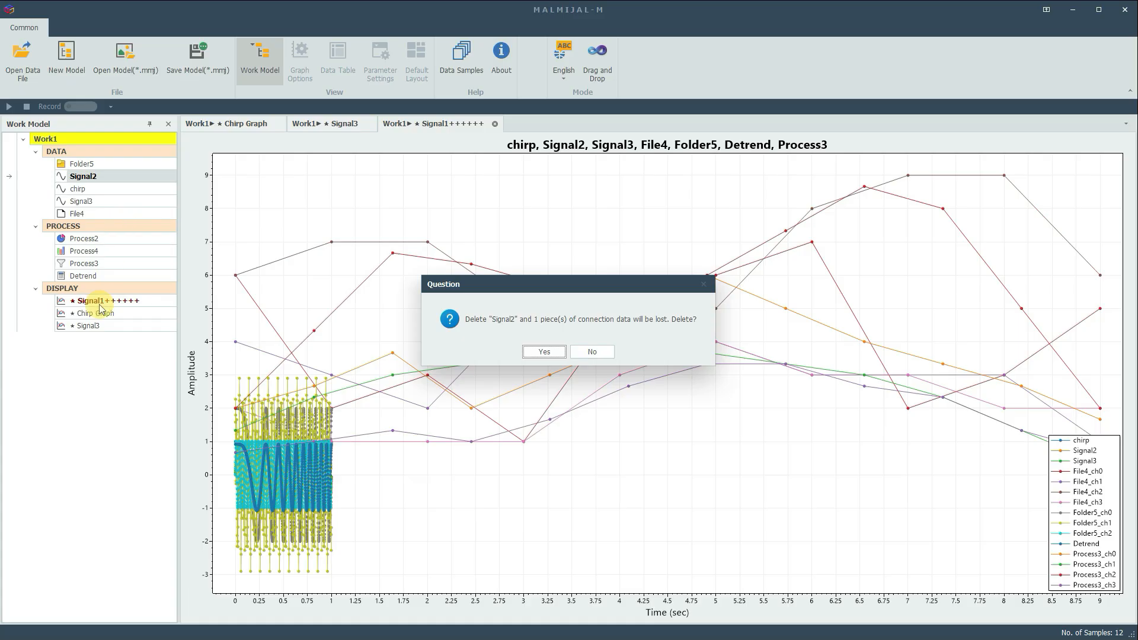
pyautogui.click(551, 353)
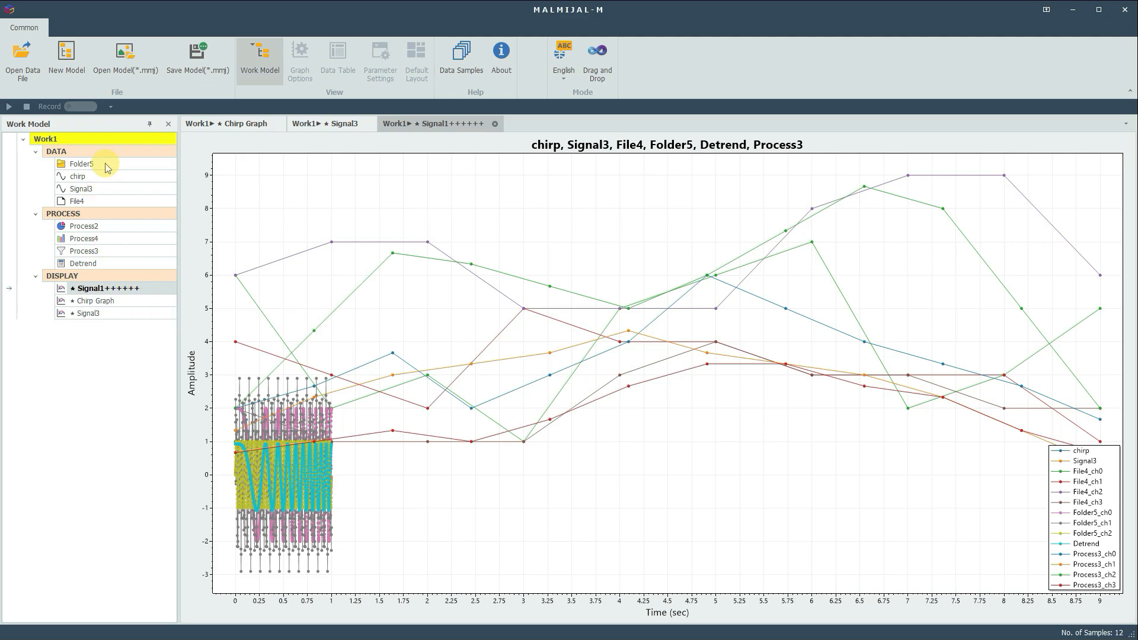
# Clear all items from the DATA section of Work1.
pyautogui.click(116, 152)
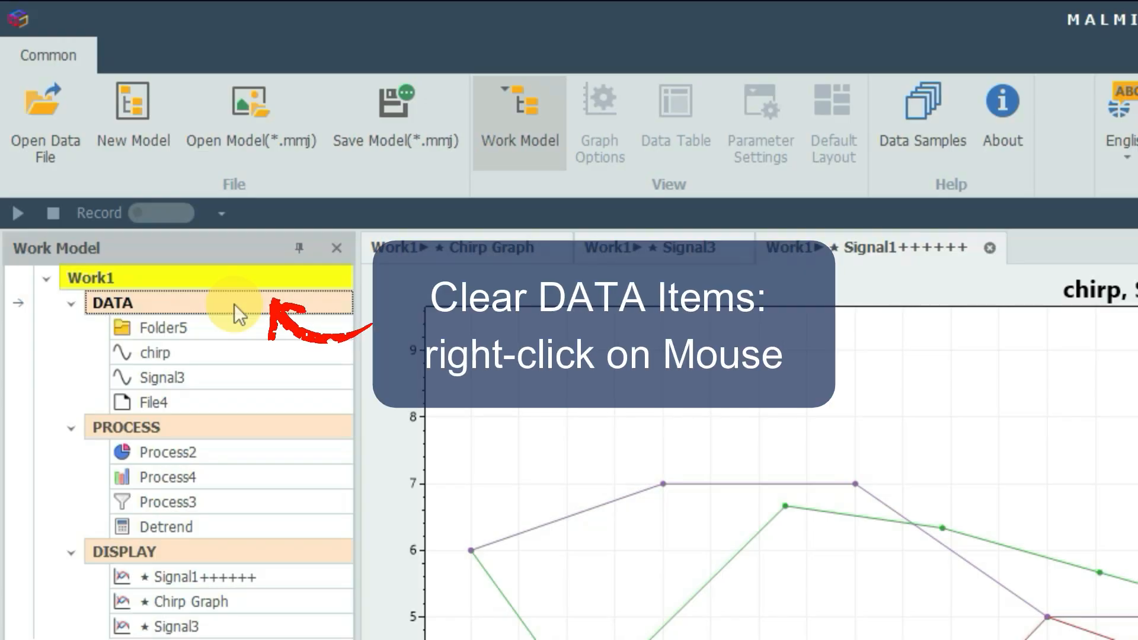
pyautogui.rightClick(234, 306)
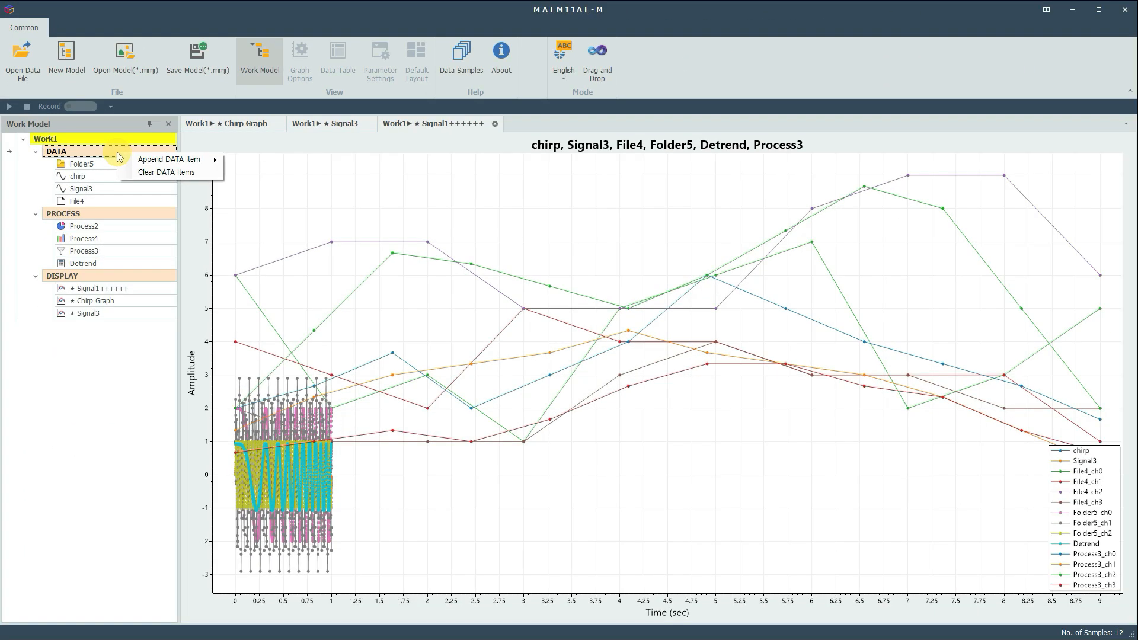
pyautogui.click(142, 173)
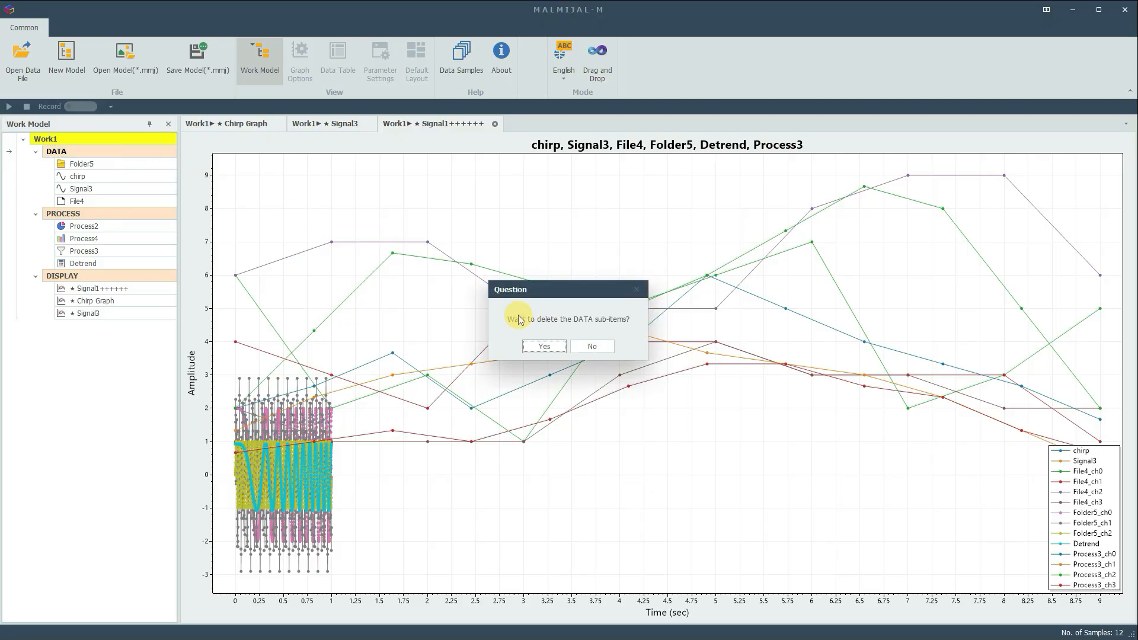
pyautogui.click(546, 348)
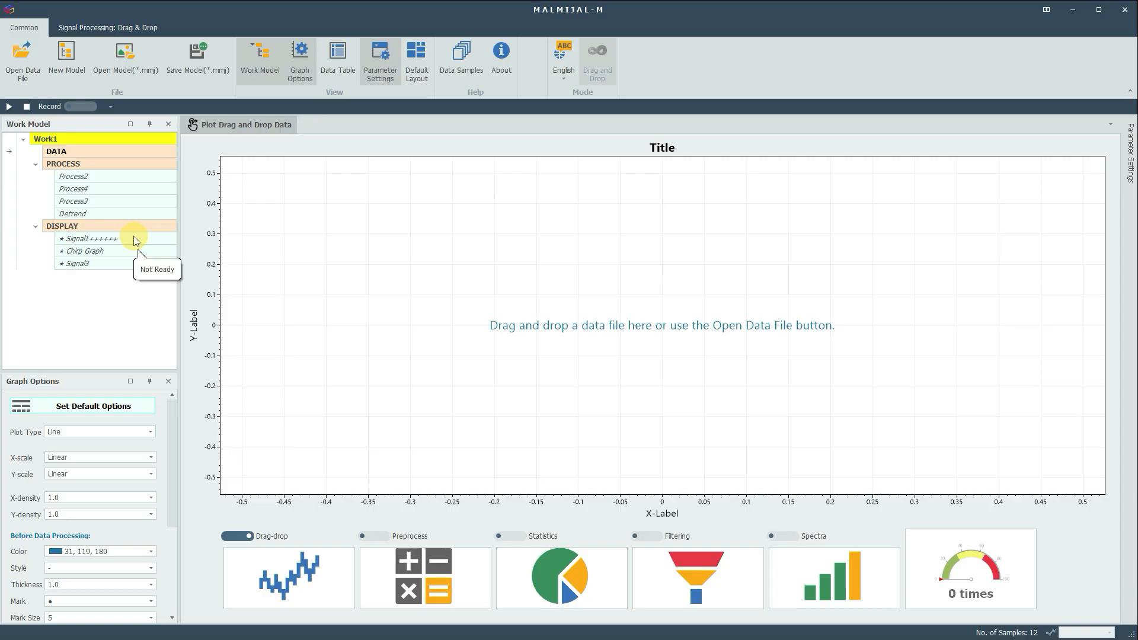
# Clear all items from the PROCESS and DISPLAY sections of Work1.
pyautogui.rightClick(119, 163)
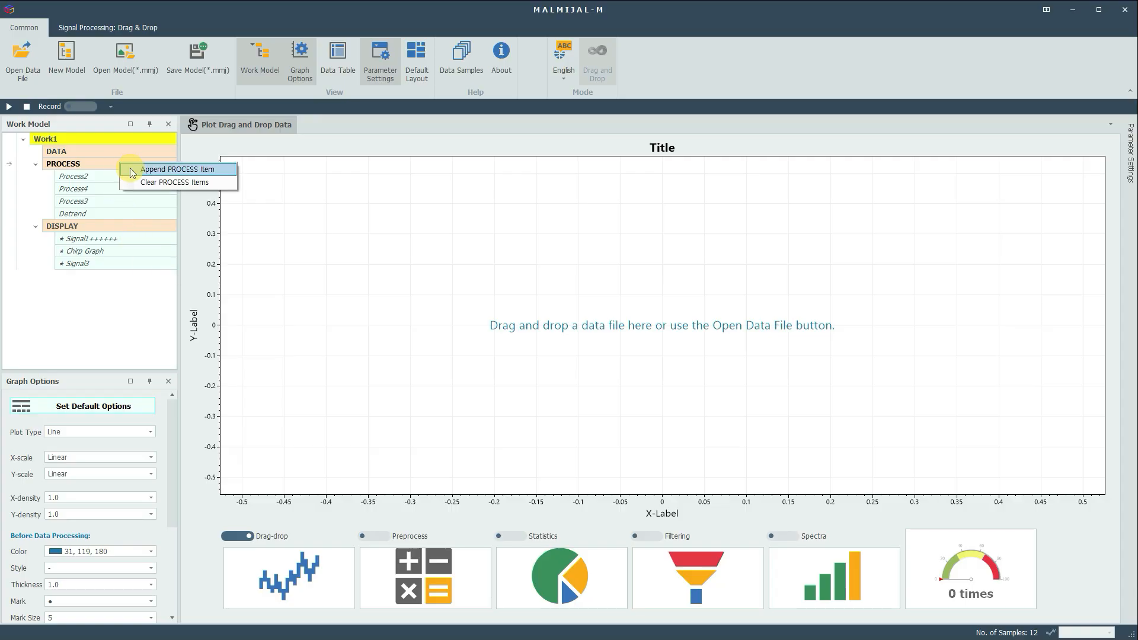
pyautogui.click(144, 182)
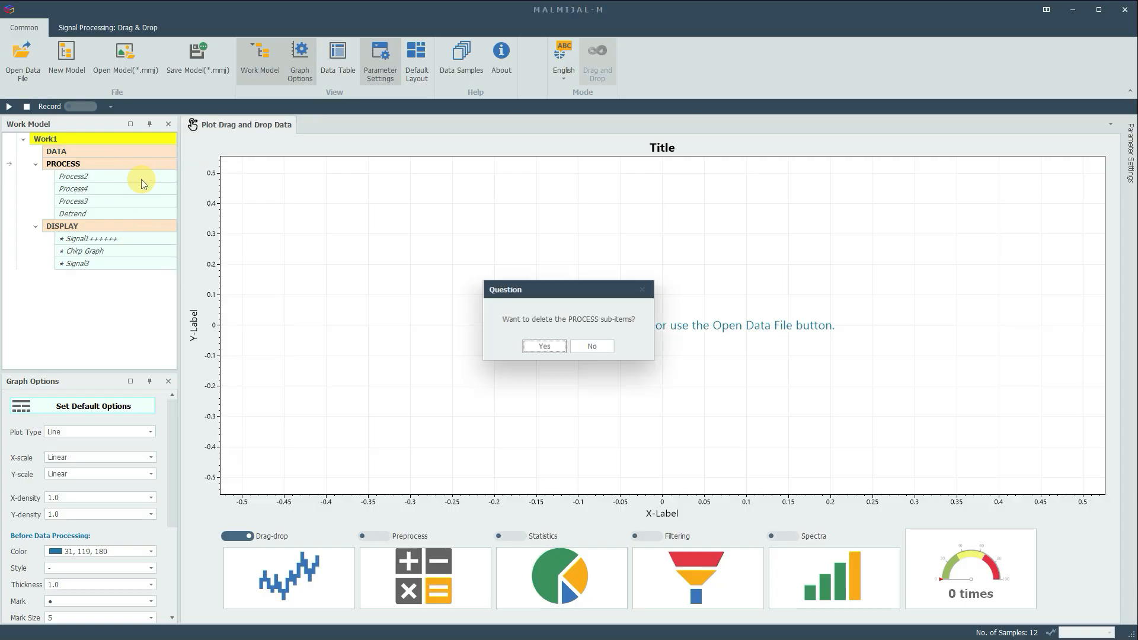
pyautogui.click(540, 346)
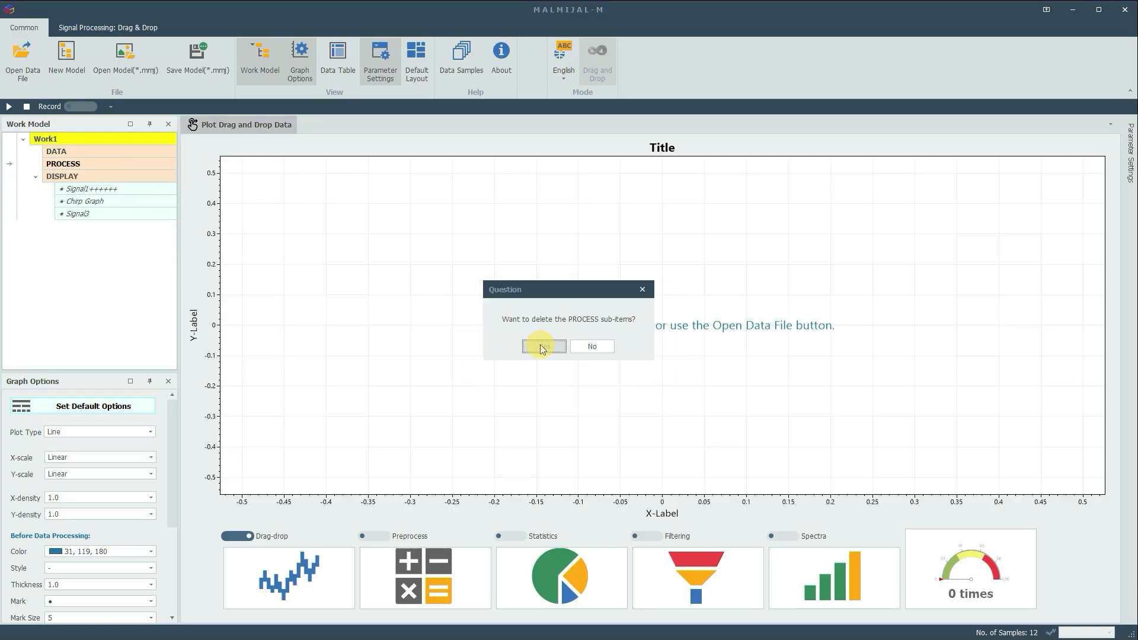
pyautogui.rightClick(127, 176)
pyautogui.click(161, 197)
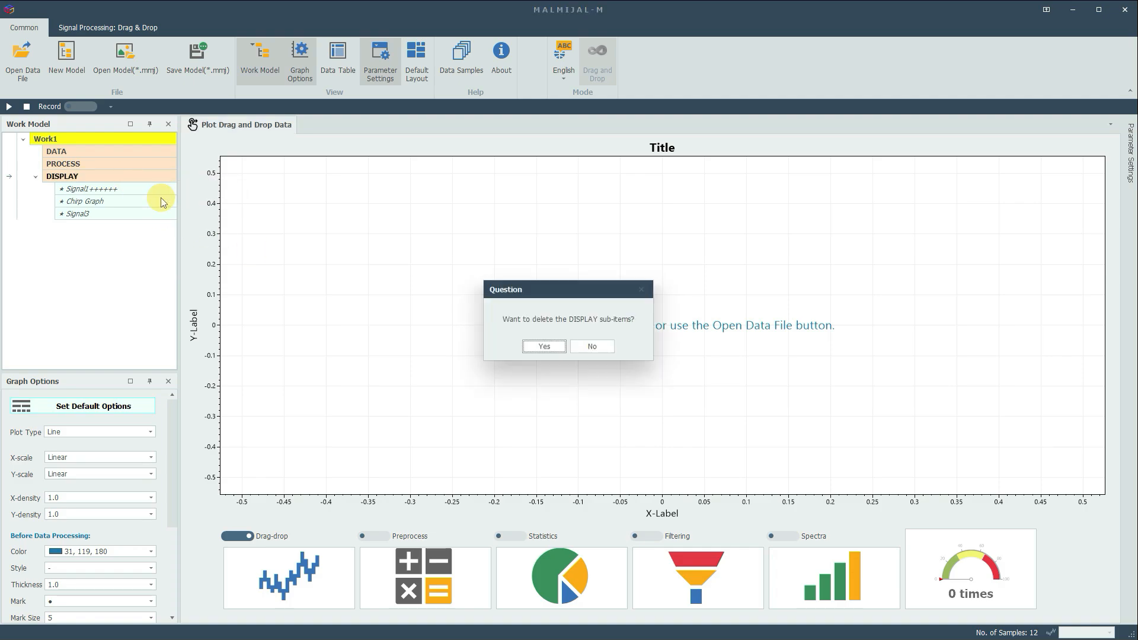
pyautogui.click(530, 346)
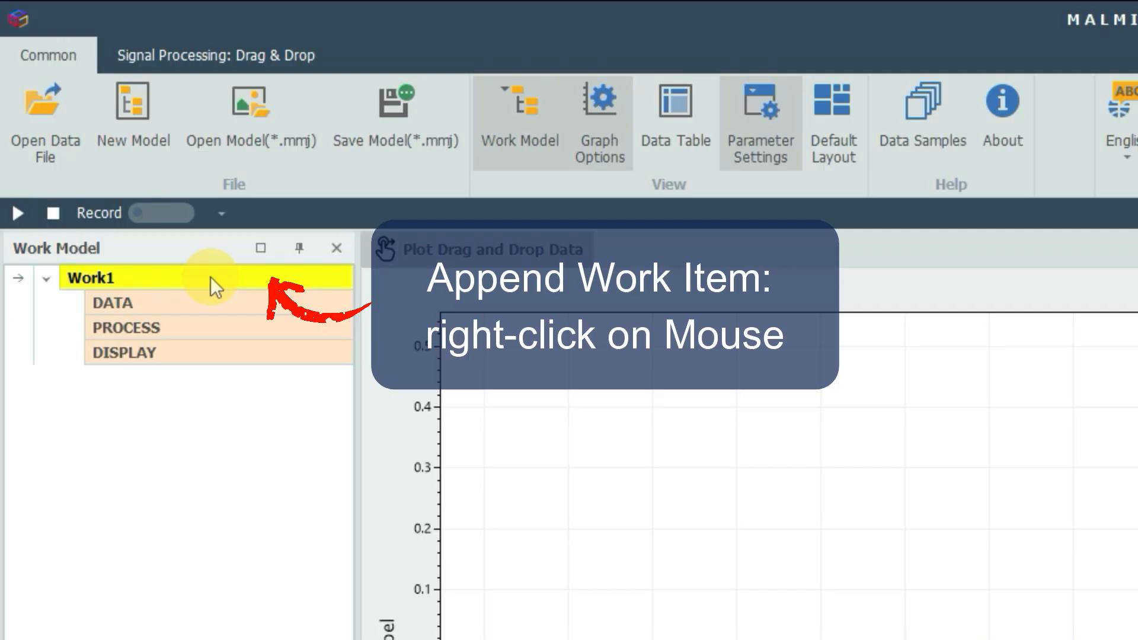
# Append a work item to the work model from Work1 and another one from Work2.
pyautogui.rightClick(211, 276)
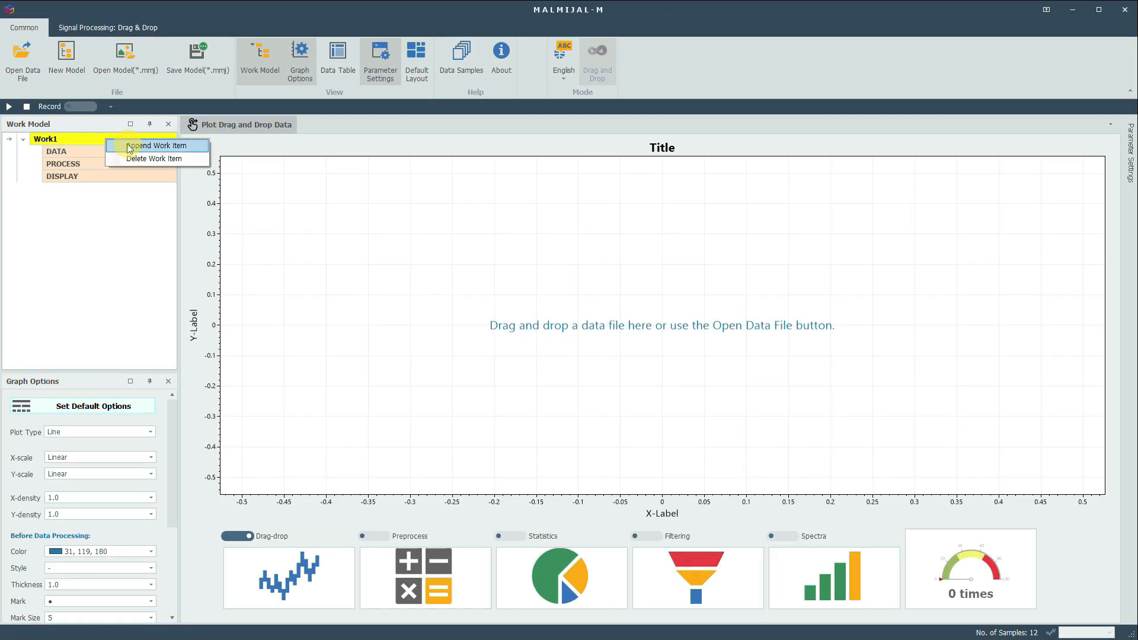
pyautogui.click(196, 212)
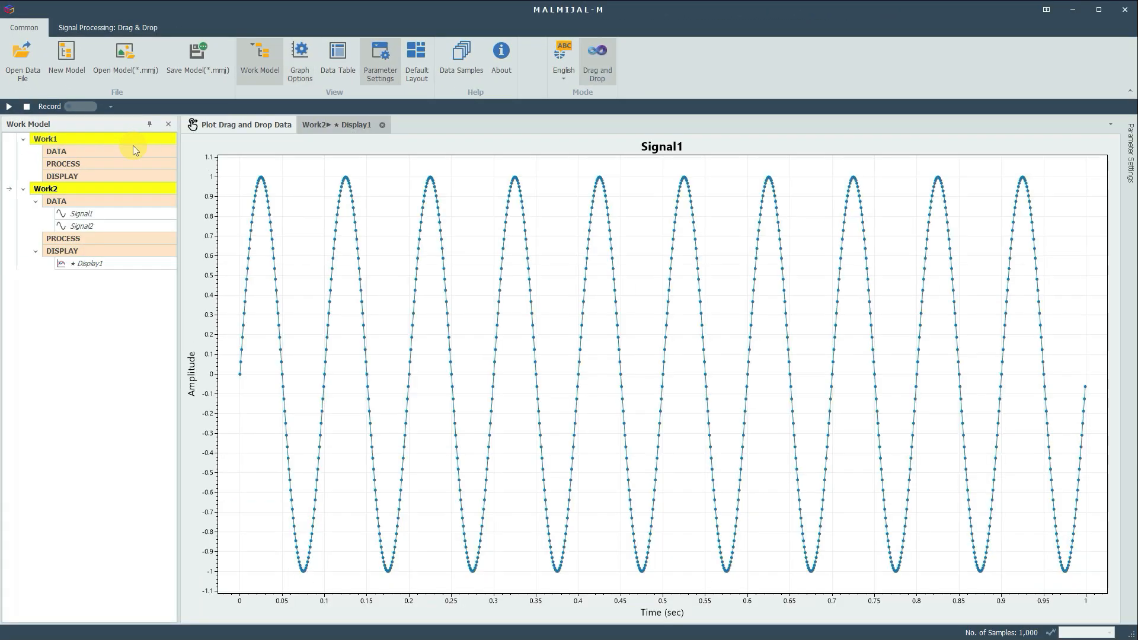
pyautogui.rightClick(108, 185)
pyautogui.click(141, 192)
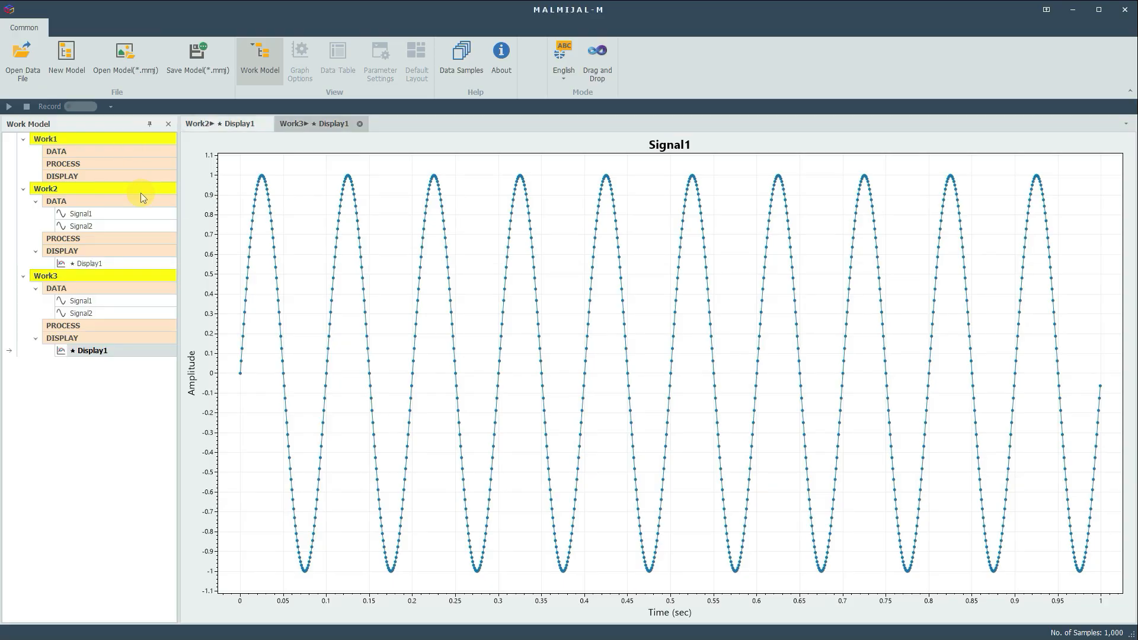
# Rename the Work1 work item as test1.
pyautogui.doubleClick(52, 140)
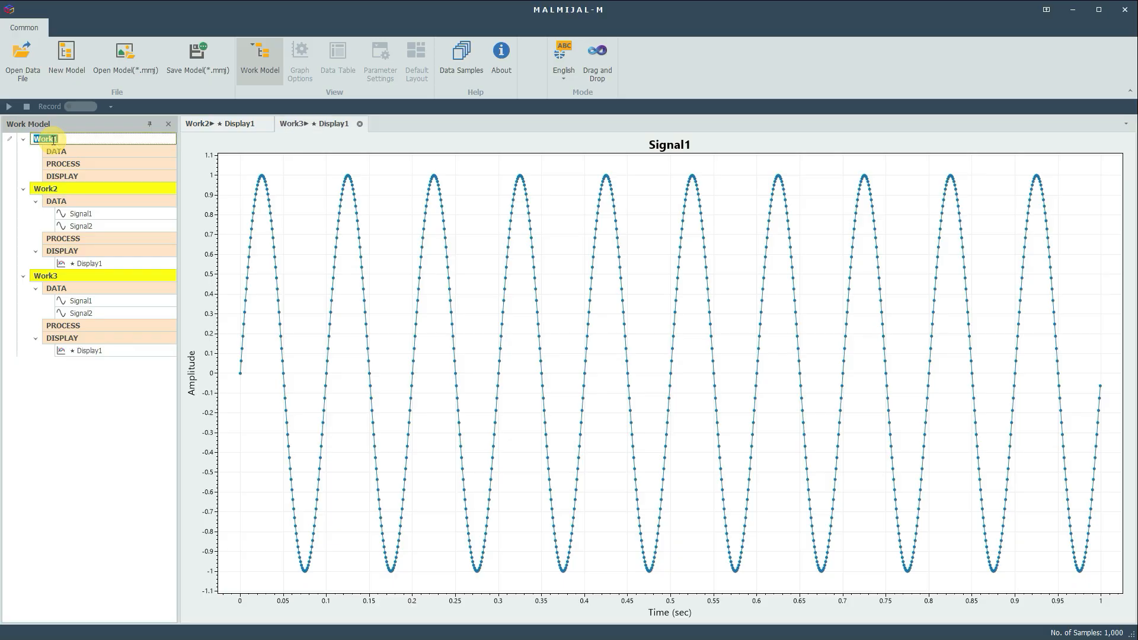
pyautogui.write('test1')
pyautogui.click(96, 388)
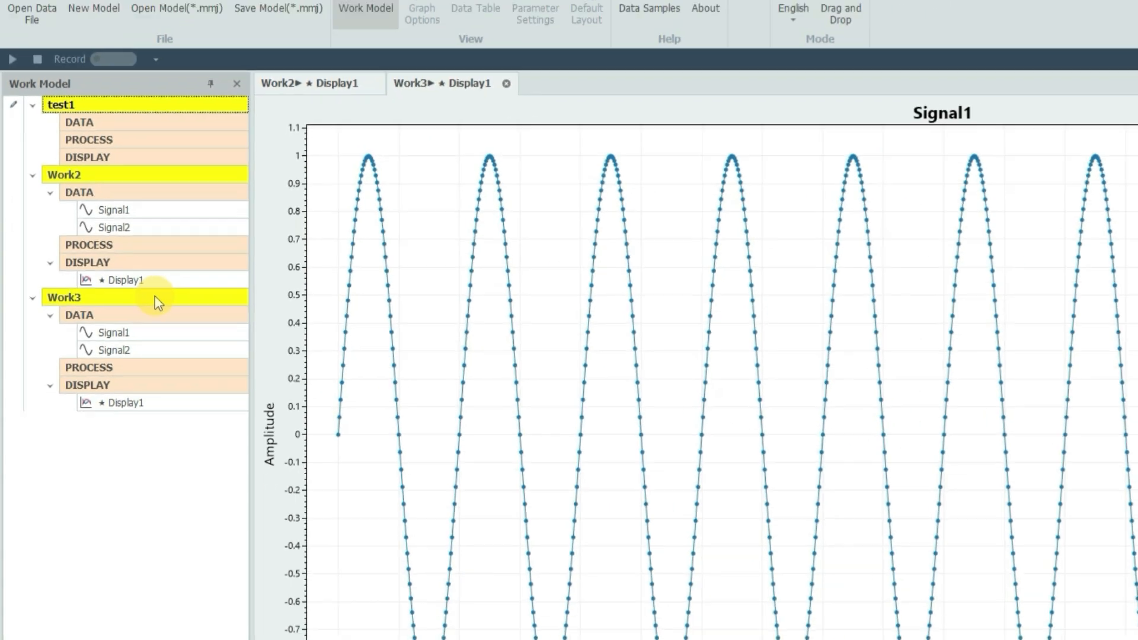
# Delete the Work3 work item from the work model and confirm the deletion.
pyautogui.rightClick(219, 328)
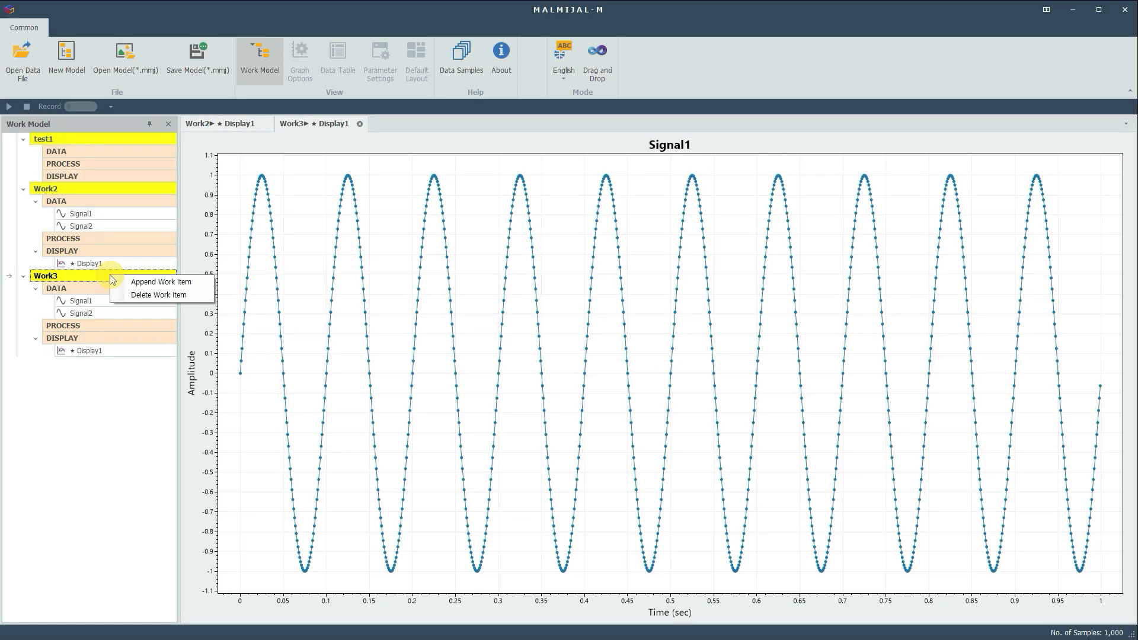
pyautogui.click(138, 294)
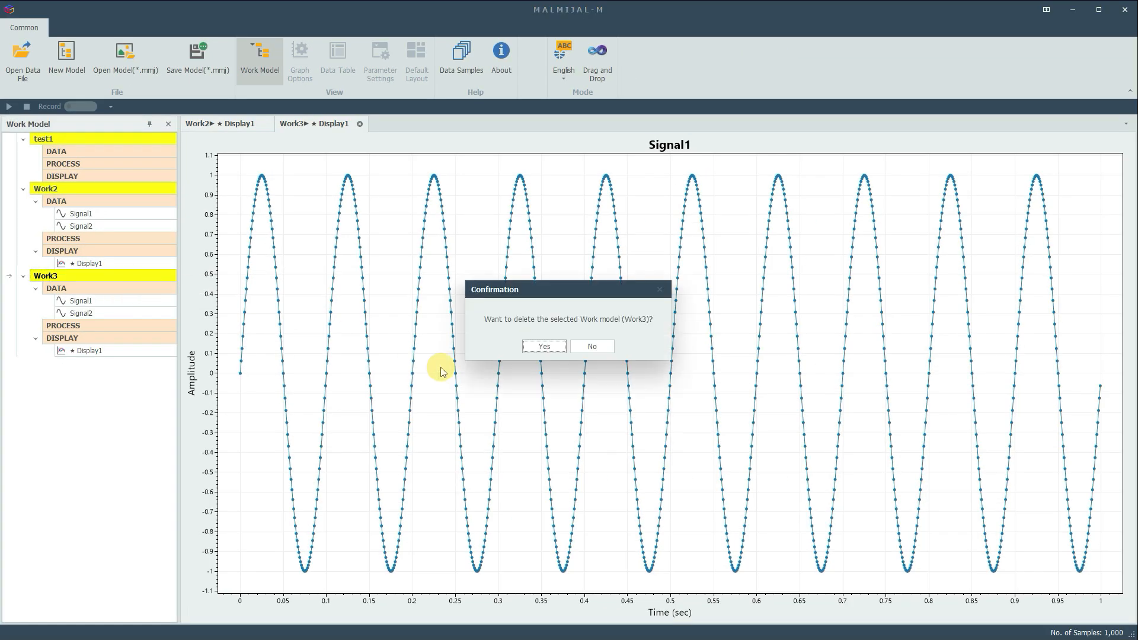
pyautogui.click(554, 348)
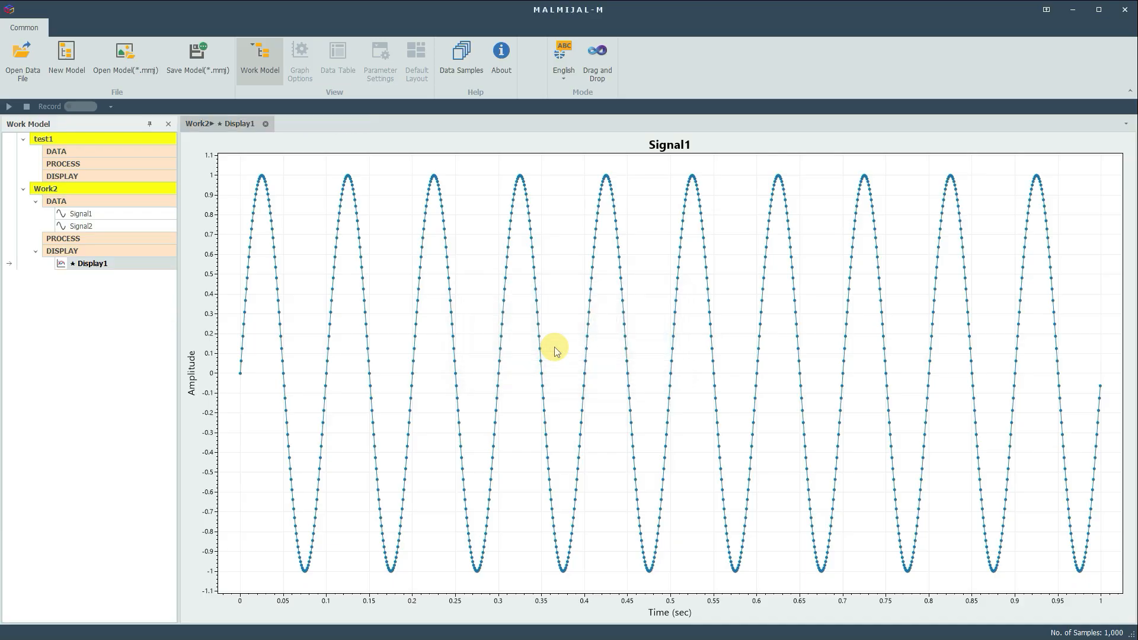
# Append another work item from Work2 and select the newly added work item.
pyautogui.rightClick(152, 191)
pyautogui.click(188, 193)
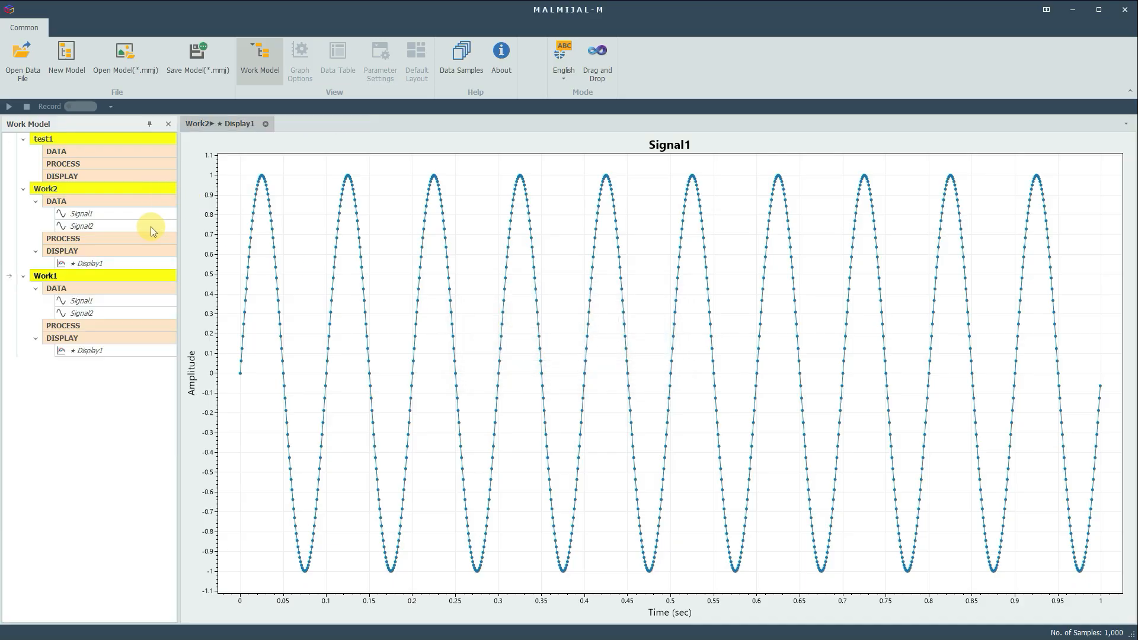
pyautogui.moveTo(84, 275)
pyautogui.mouseDown()
pyautogui.moveTo(98, 188)
pyautogui.moveTo(95, 280)
pyautogui.mouseUp()
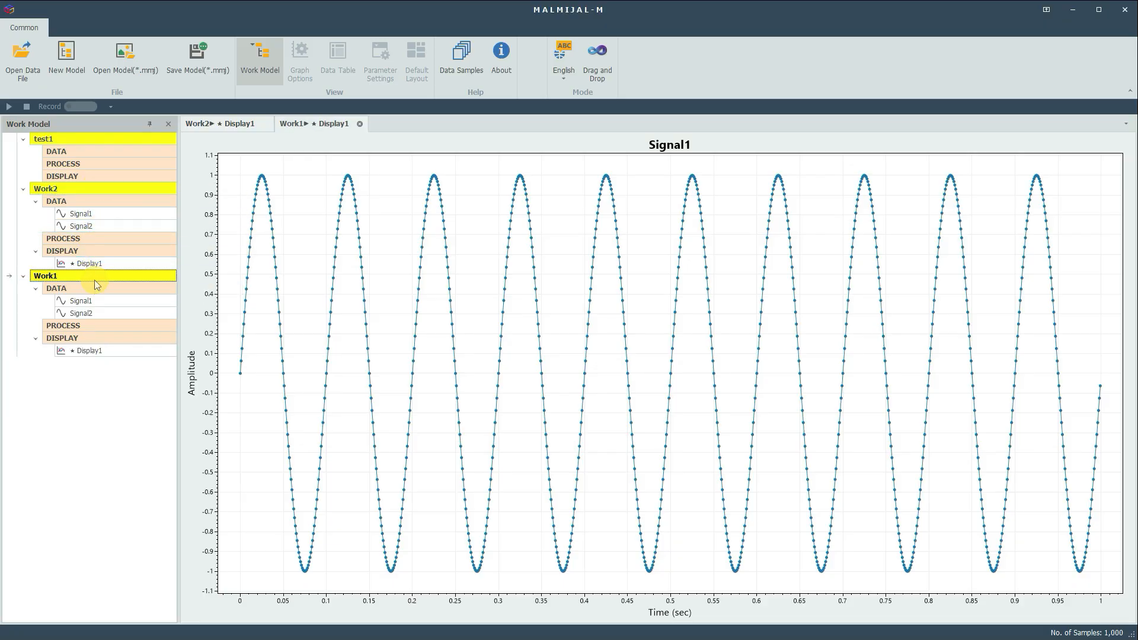